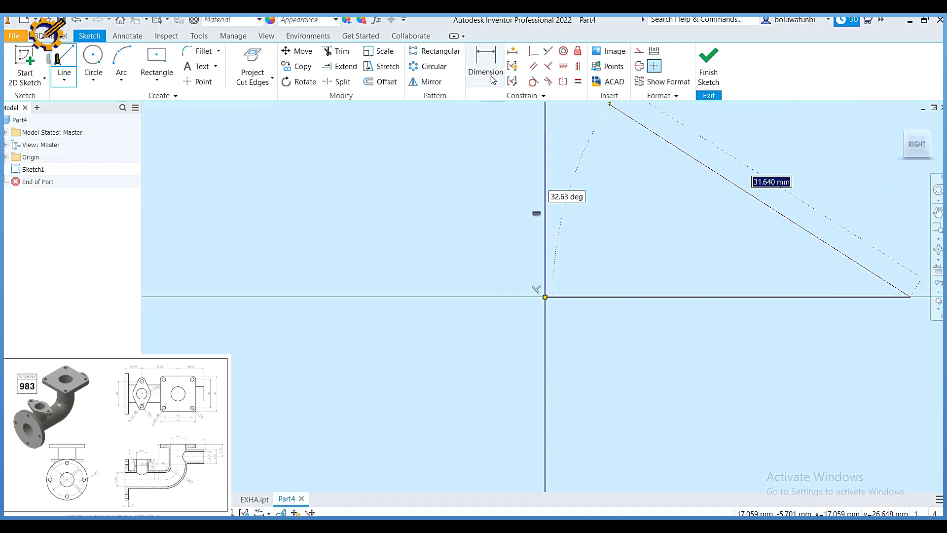
Step: Dimension the horizontal line of the path sketch and set its length to 23.75+51.25 mm
{"action": "left_click", "coordinate": [658, 298]}
{"action": "left_click", "coordinate": [663, 339]}
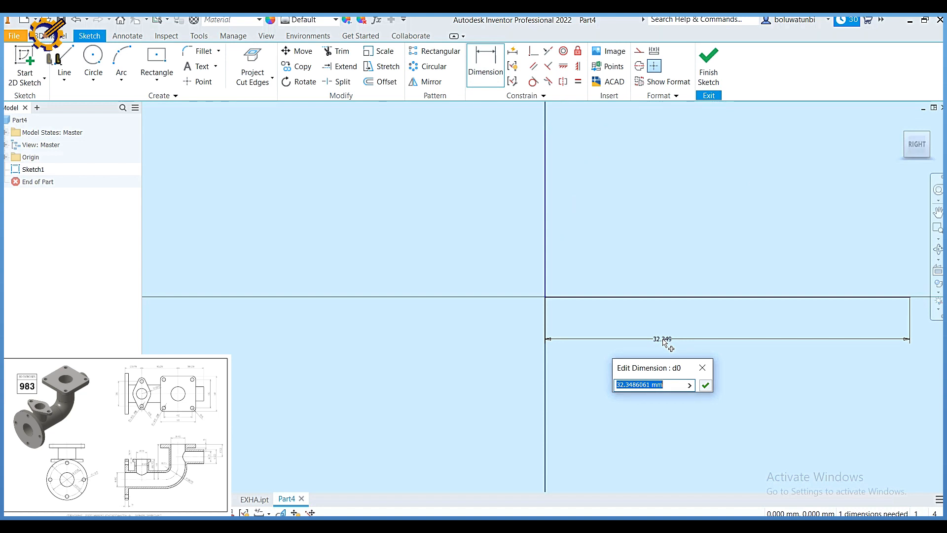
{"action": "type", "text": "23.75"}
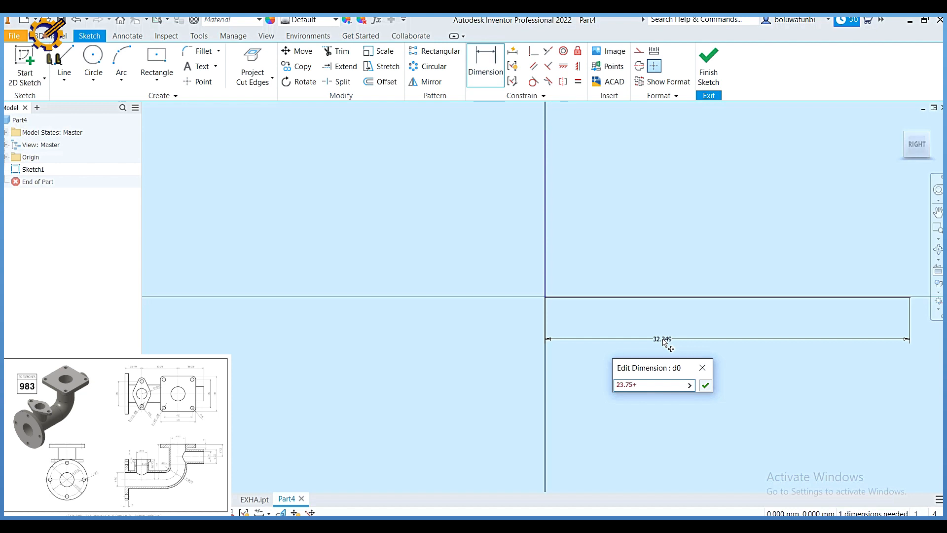
{"action": "type", "text": "+51.25+36.25"}
{"action": "key", "text": "BackSpace"}
{"action": "key", "text": "BackSpace"}
{"action": "key", "text": "BackSpace"}
{"action": "key", "text": "BackSpace"}
{"action": "key", "text": "Return"}
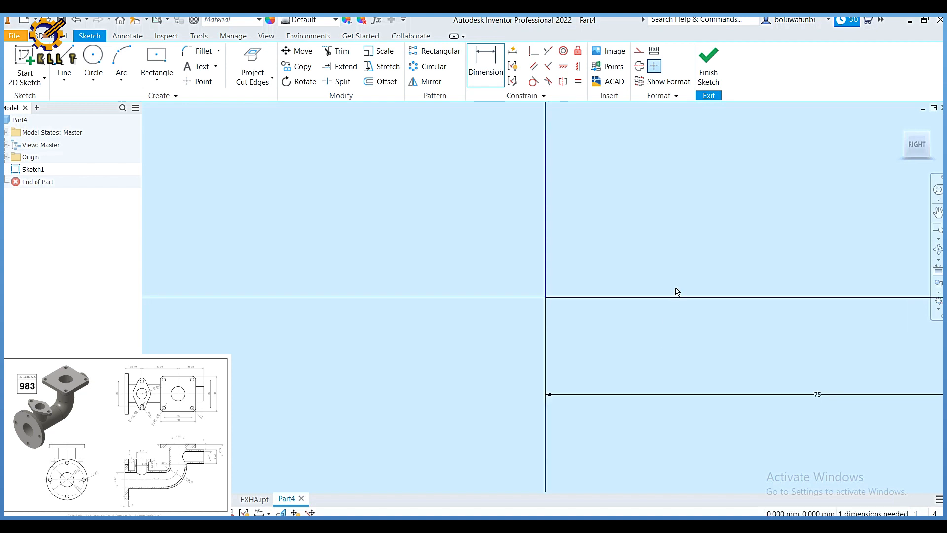
Step: Dimension the vertical line of the path sketch and set its length to 50 mm
{"action": "left_click", "coordinate": [546, 231]}
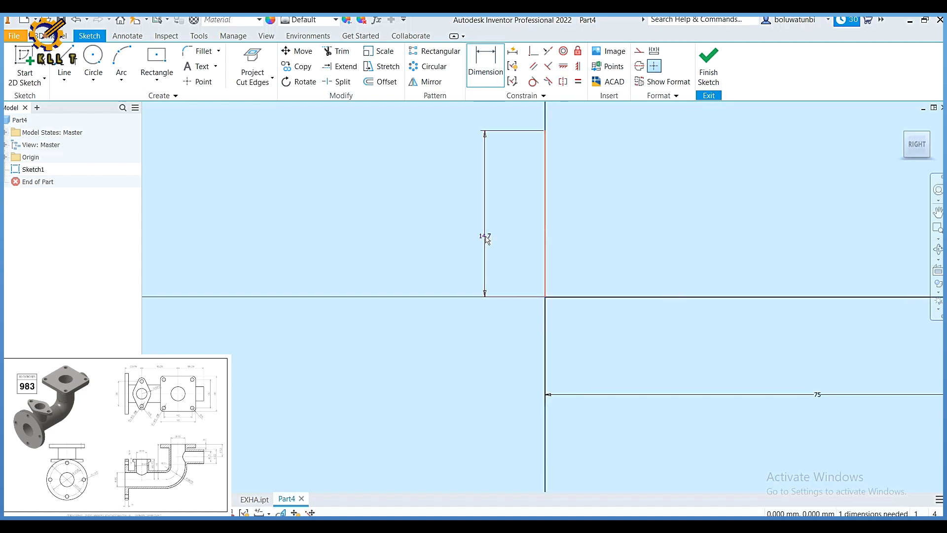
{"action": "left_click", "coordinate": [486, 235]}
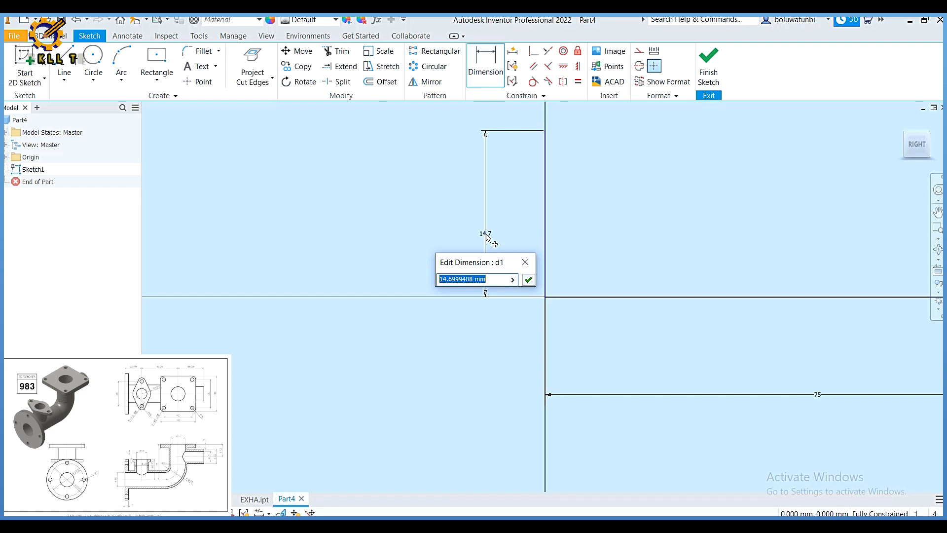
{"action": "type", "text": "5"}
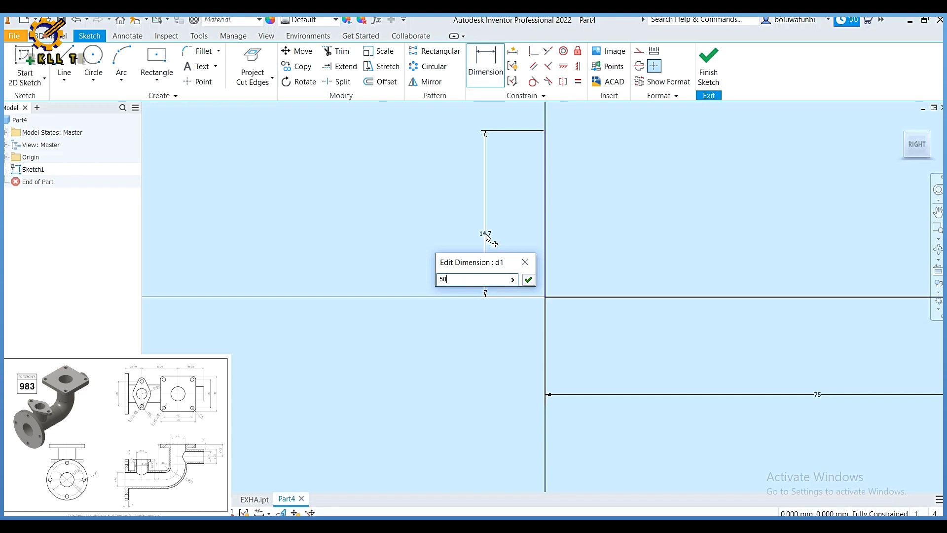
{"action": "type", "text": "0"}
{"action": "key", "text": "Return"}
Step: Round the corner between the vertical and horizontal lines with an 18.75 mm sketch fillet and finish the sketch
{"action": "left_click", "coordinate": [914, 143]}
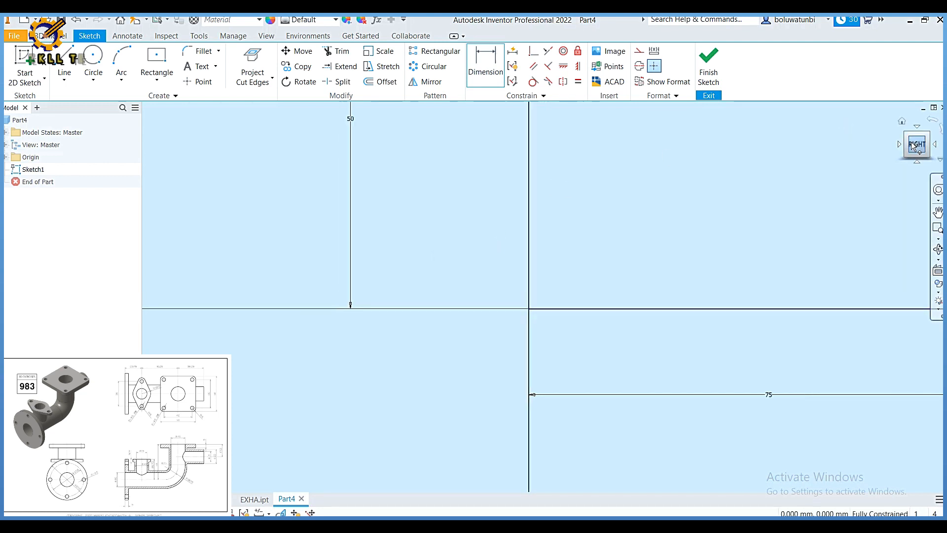
{"action": "left_click", "coordinate": [203, 52]}
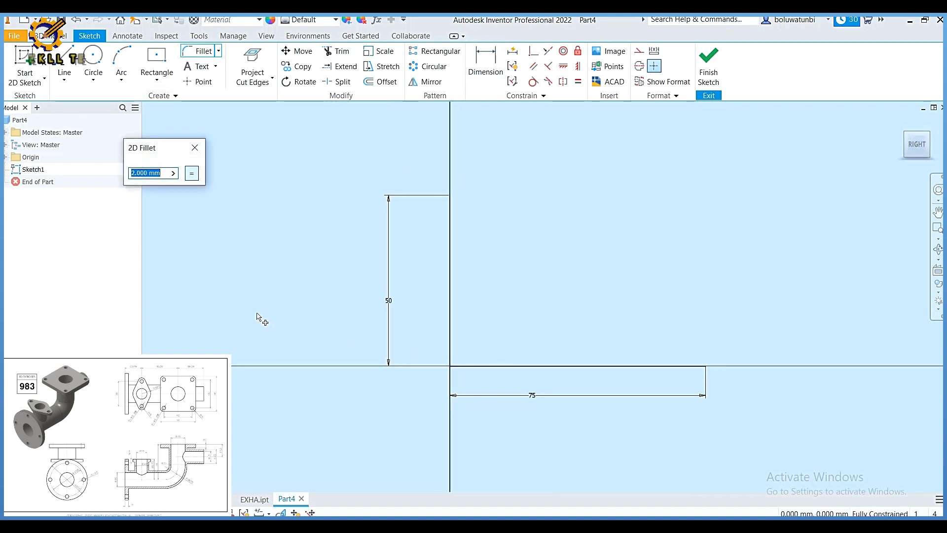
{"action": "type", "text": "18.75"}
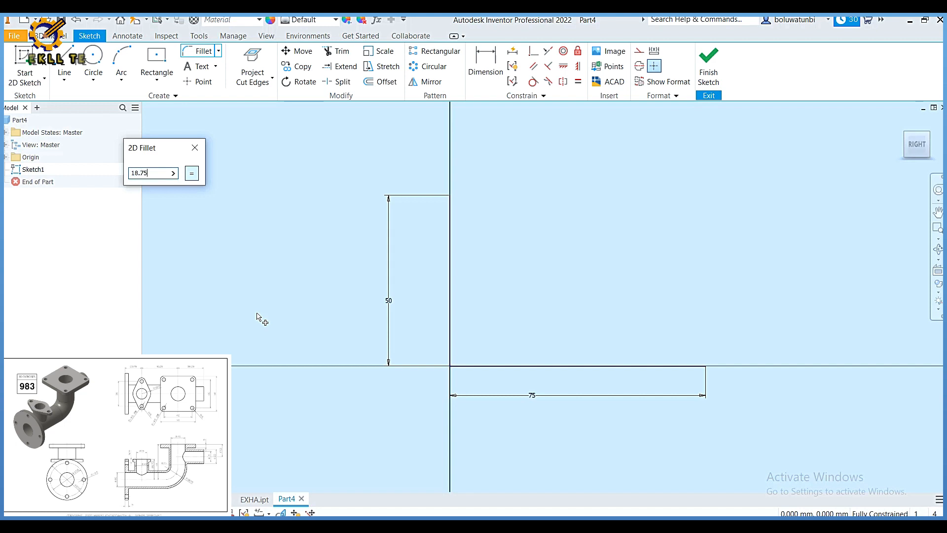
{"action": "left_click", "coordinate": [450, 351]}
{"action": "left_click", "coordinate": [477, 366]}
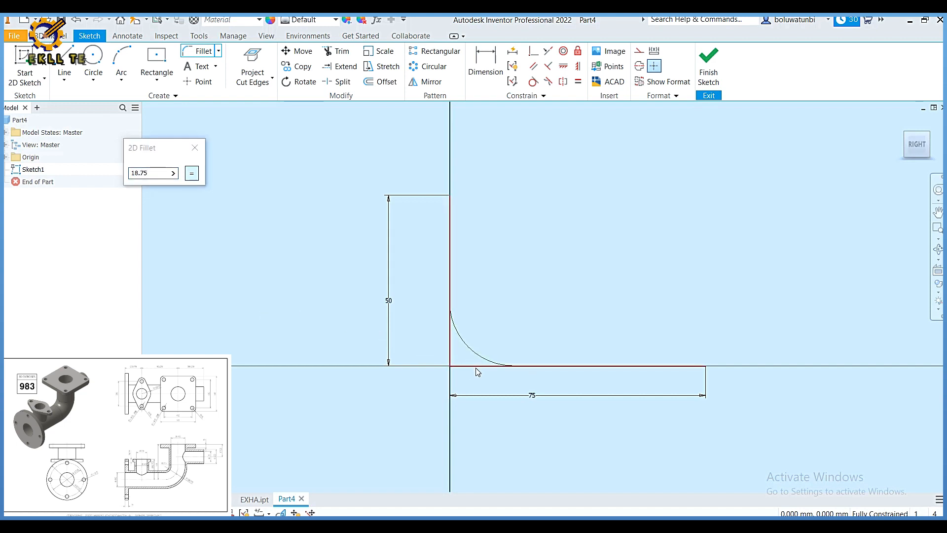
{"action": "left_click", "coordinate": [702, 81]}
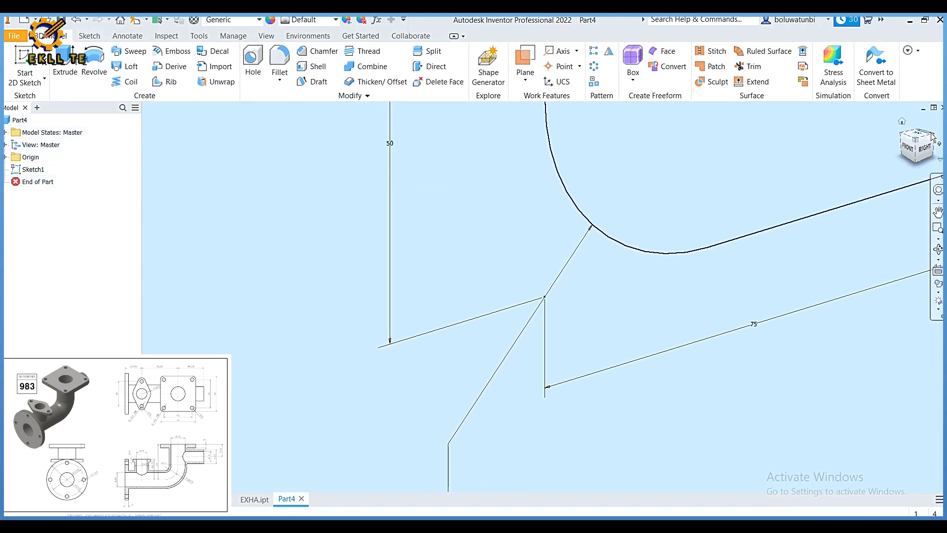
Step: Create a work plane perpendicular to the path at the free end of the 75 mm line and start a sketch on it
{"action": "left_click", "coordinate": [933, 138]}
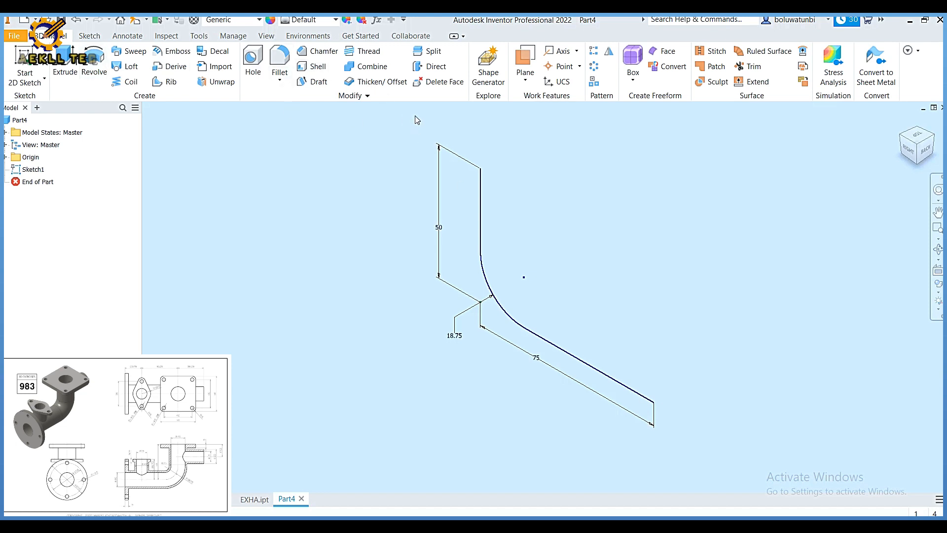
{"action": "left_click", "coordinate": [540, 84]}
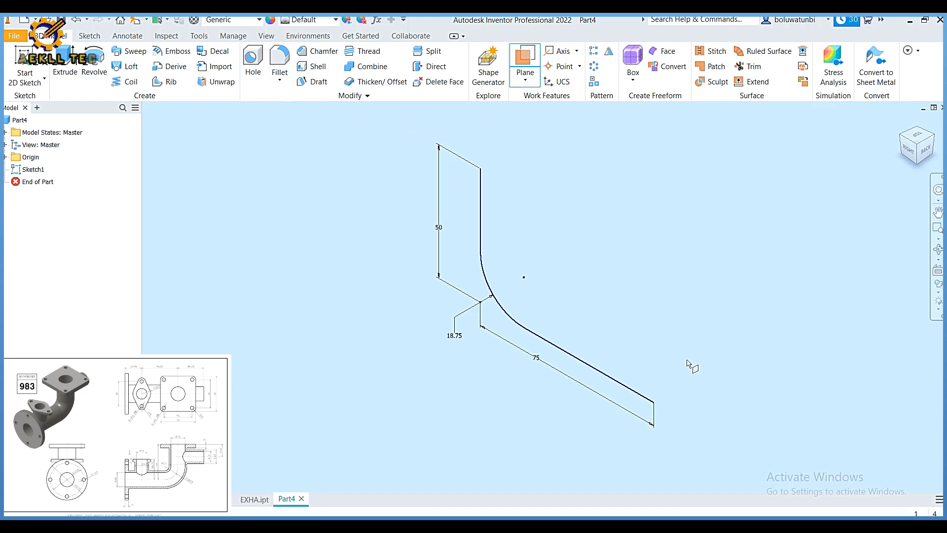
{"action": "left_click", "coordinate": [648, 405]}
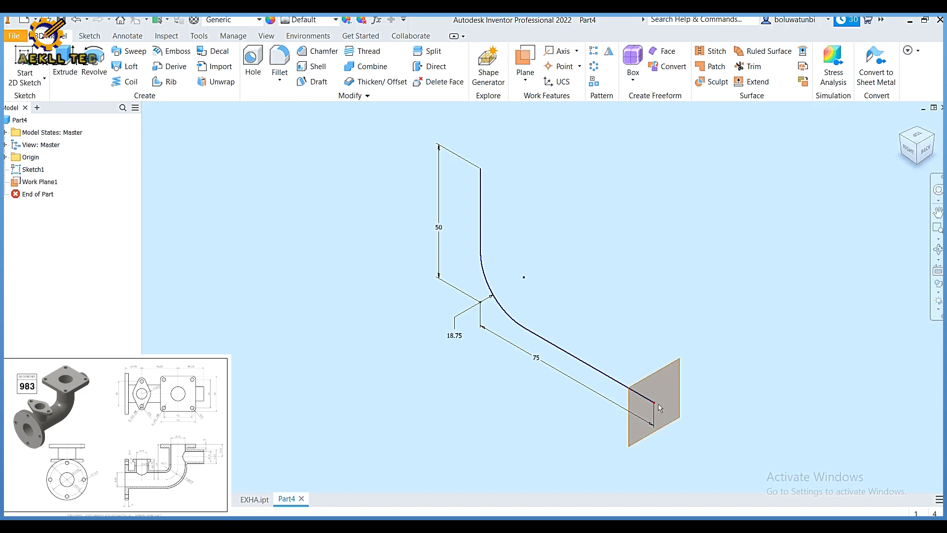
{"action": "left_click", "coordinate": [669, 370]}
{"action": "left_click", "coordinate": [682, 359]}
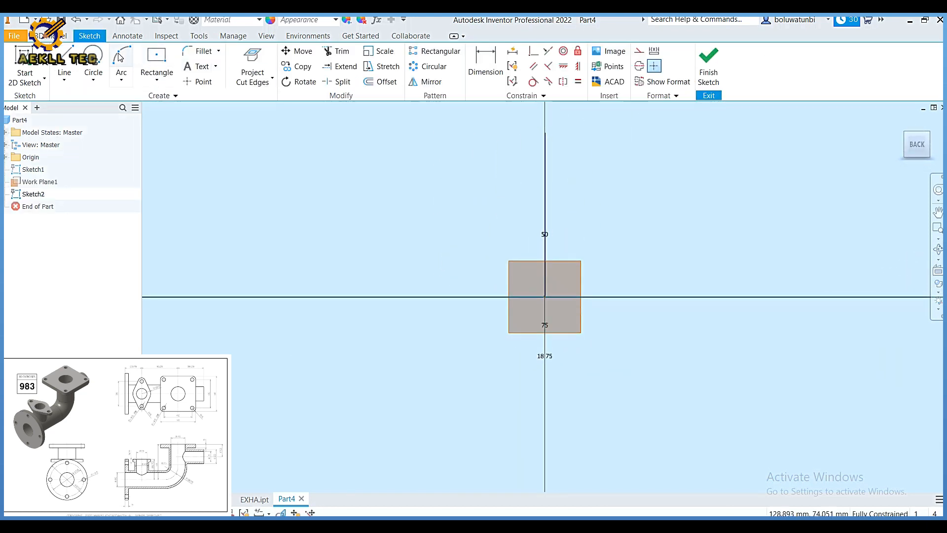
Step: Draw a 57.5 mm diameter circle centred on the origin for the flange outline
{"action": "left_click", "coordinate": [96, 60]}
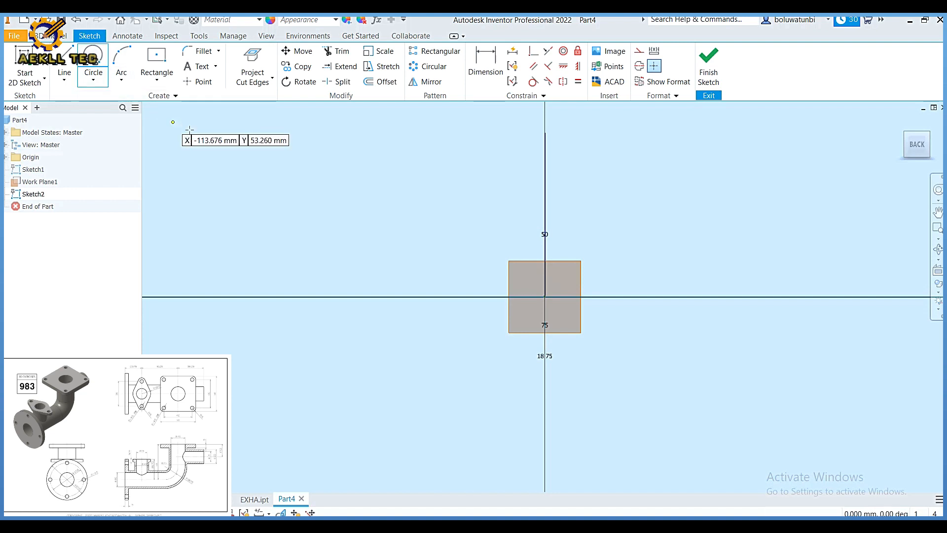
{"action": "left_click", "coordinate": [544, 296]}
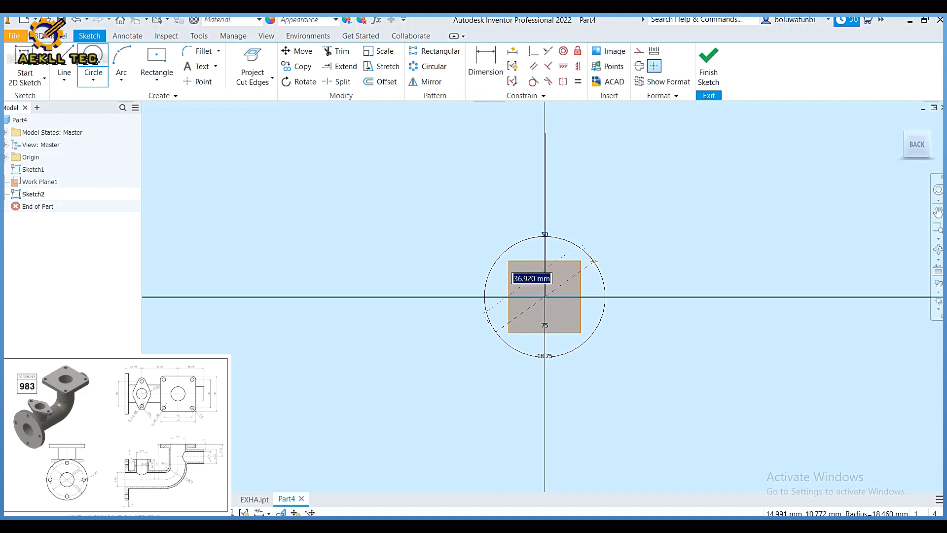
{"action": "type", "text": "57.5"}
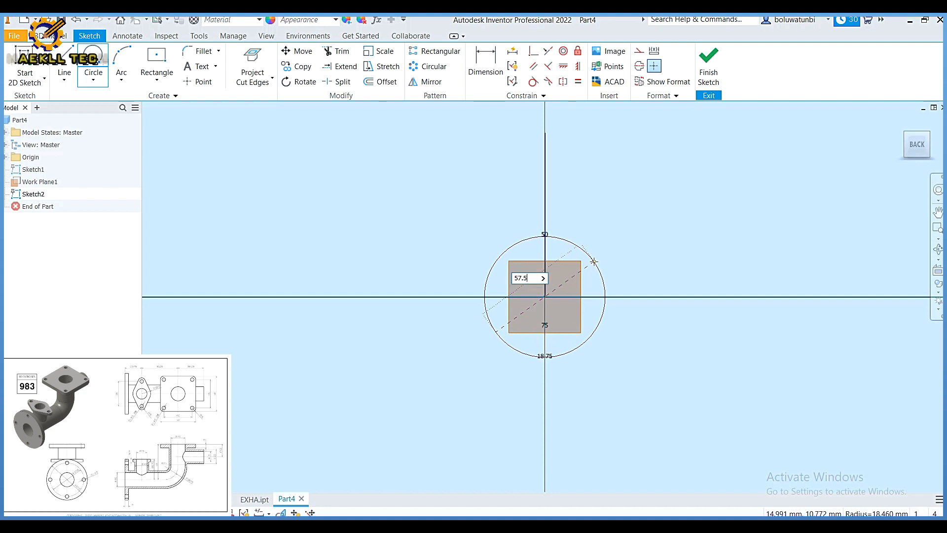
{"action": "key", "text": "Return"}
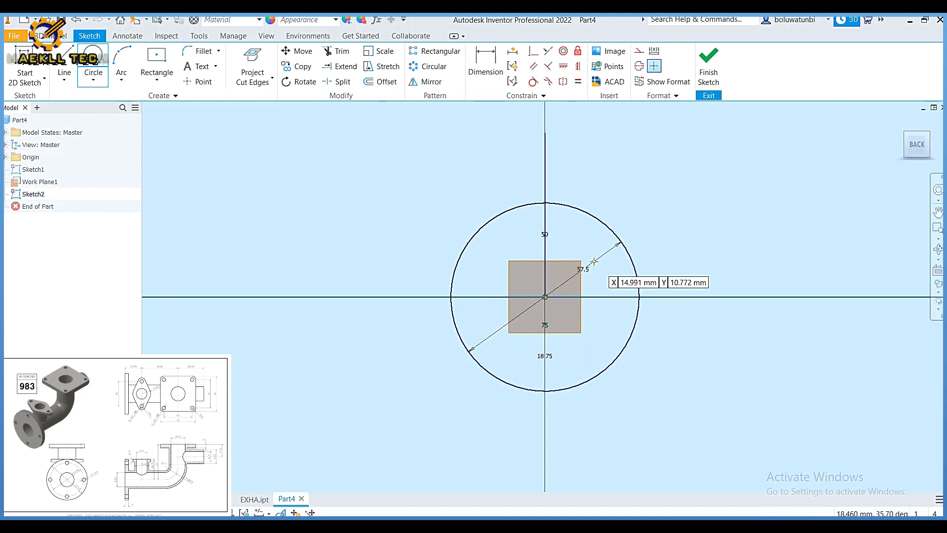
Step: Draw a concentric 47.5 mm diameter construction circle inside the flange outline for the bolt holes
{"action": "left_click", "coordinate": [545, 296]}
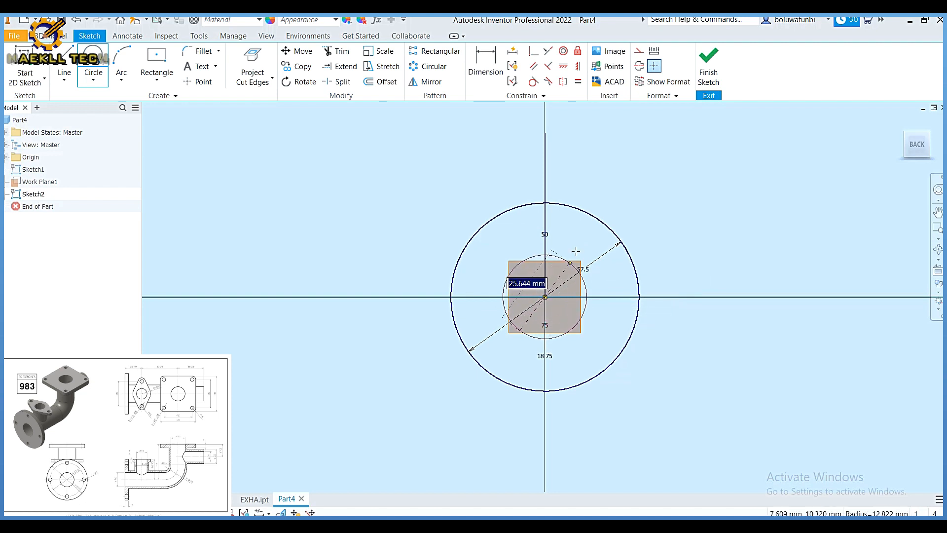
{"action": "left_click", "coordinate": [638, 51]}
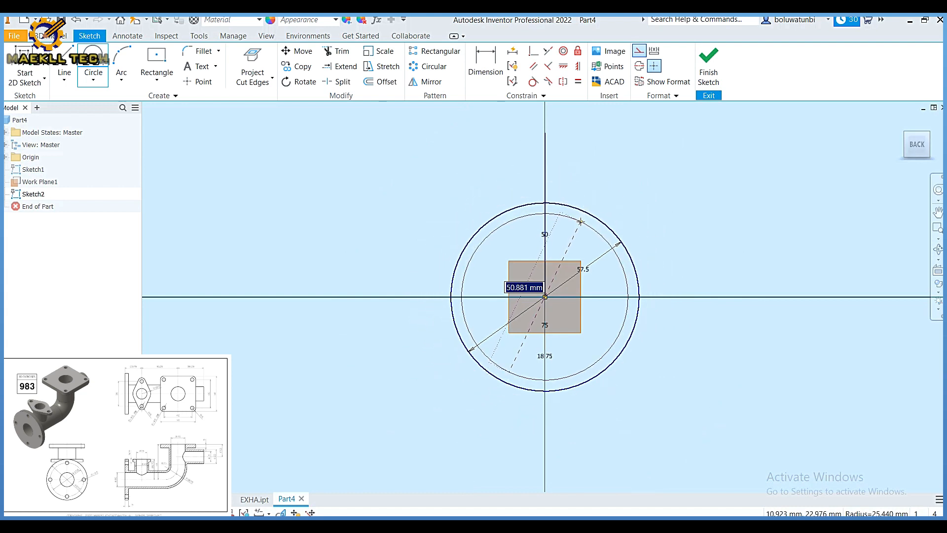
{"action": "type", "text": "47"}
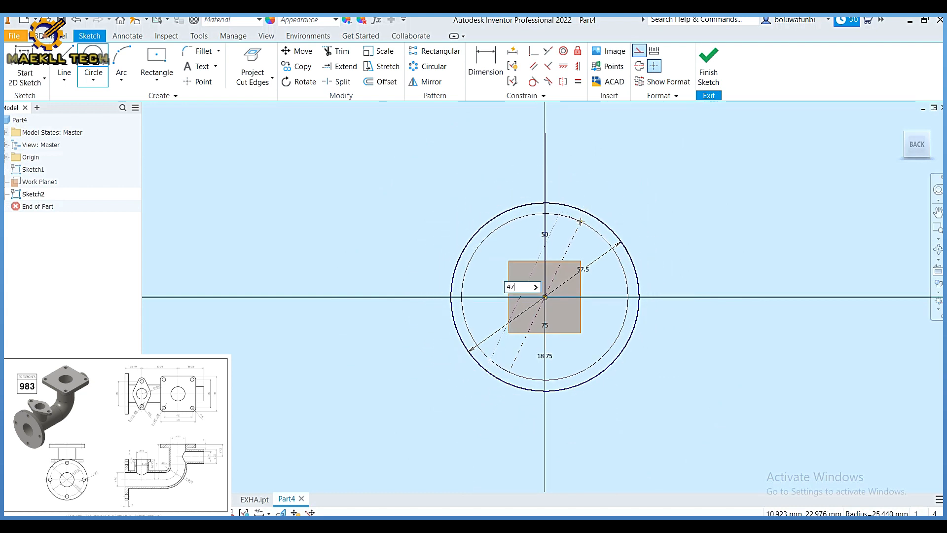
{"action": "type", "text": ".5"}
{"action": "key", "text": "Return"}
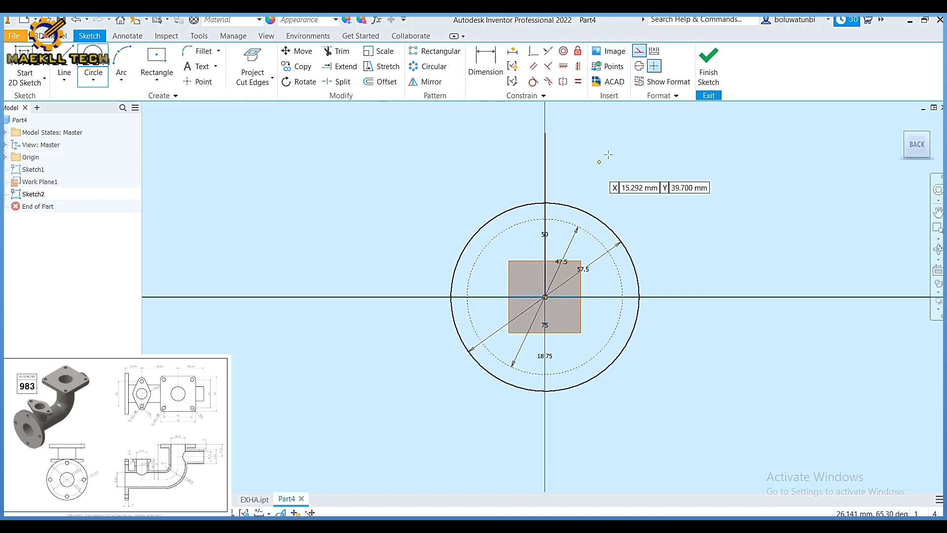
Step: Draw two regular, non-construction circles of 20 mm and 25 mm diameter centred on the origin for the pipe bore and wall
{"action": "left_click", "coordinate": [637, 52]}
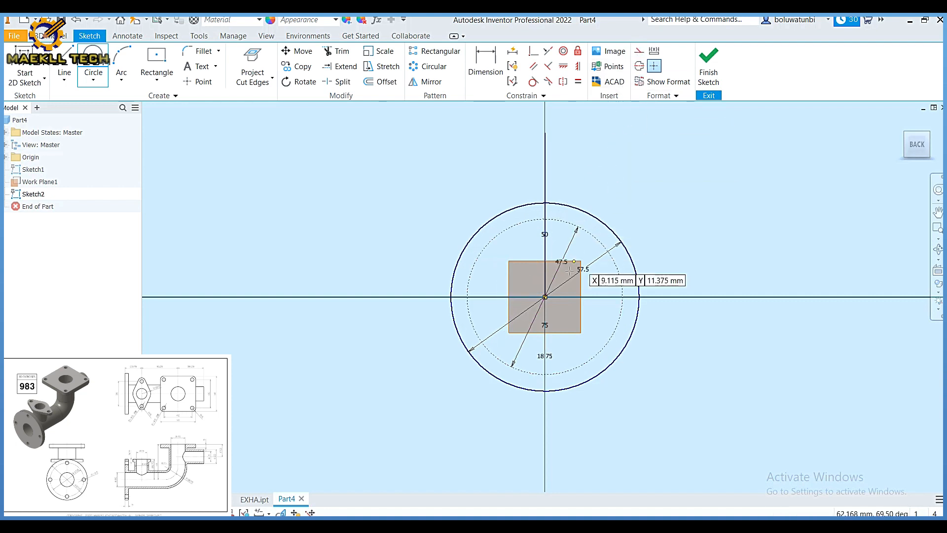
{"action": "left_click", "coordinate": [545, 296]}
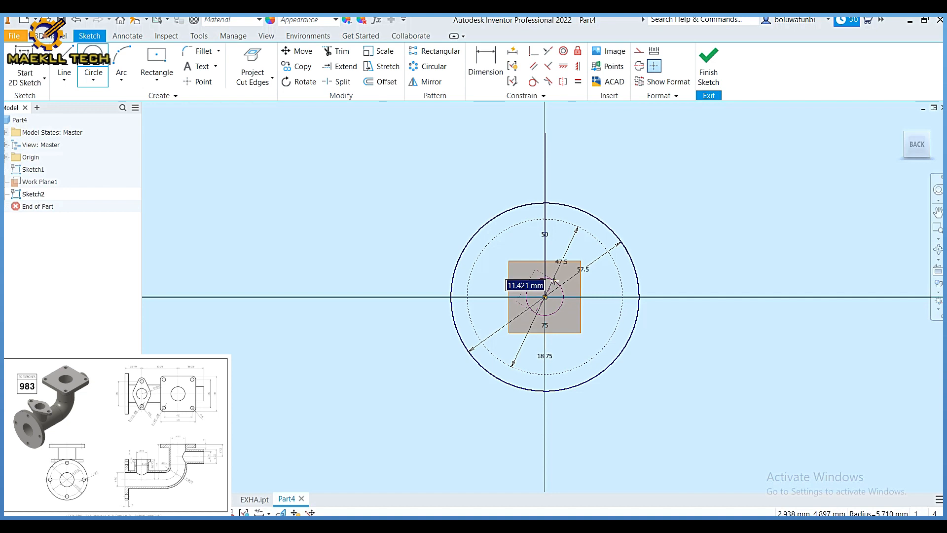
{"action": "type", "text": "20"}
{"action": "key", "text": "Return"}
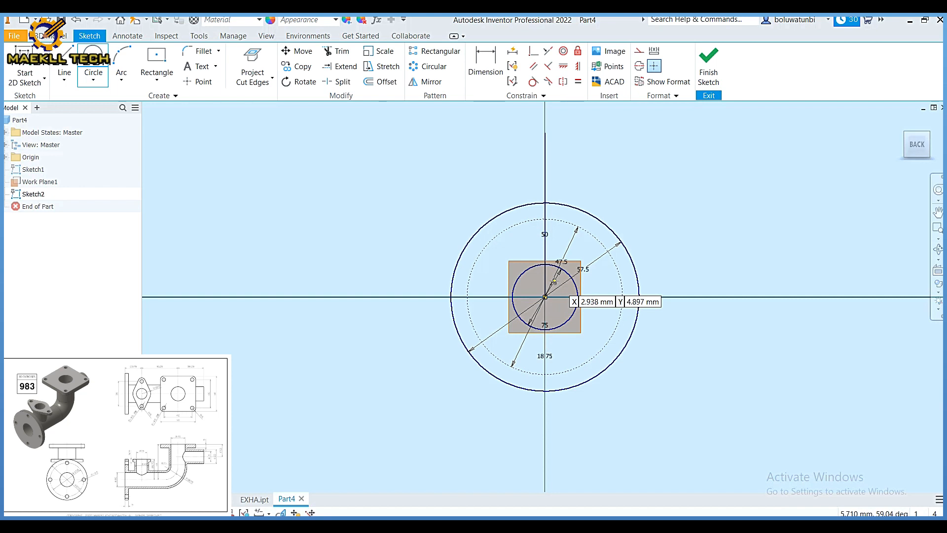
{"action": "left_click", "coordinate": [545, 296]}
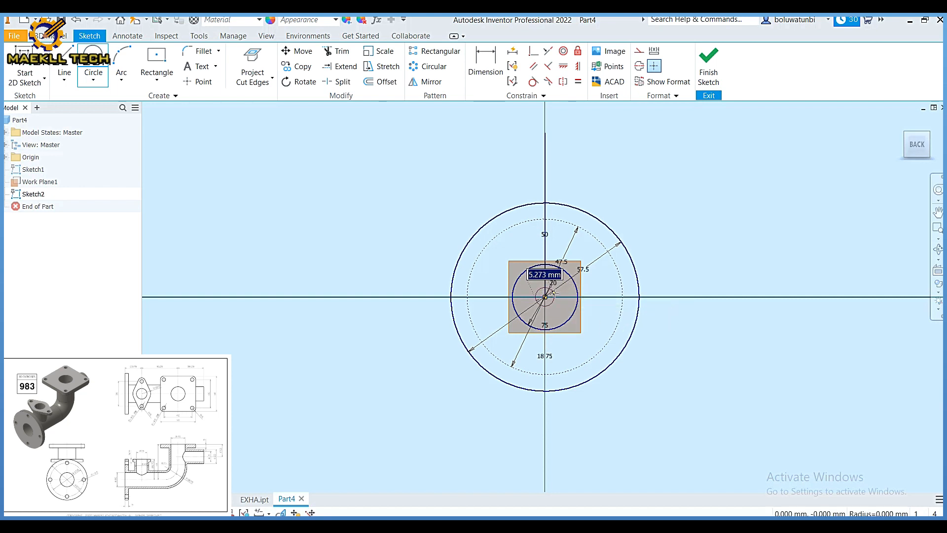
{"action": "type", "text": "25"}
{"action": "key", "text": "Return"}
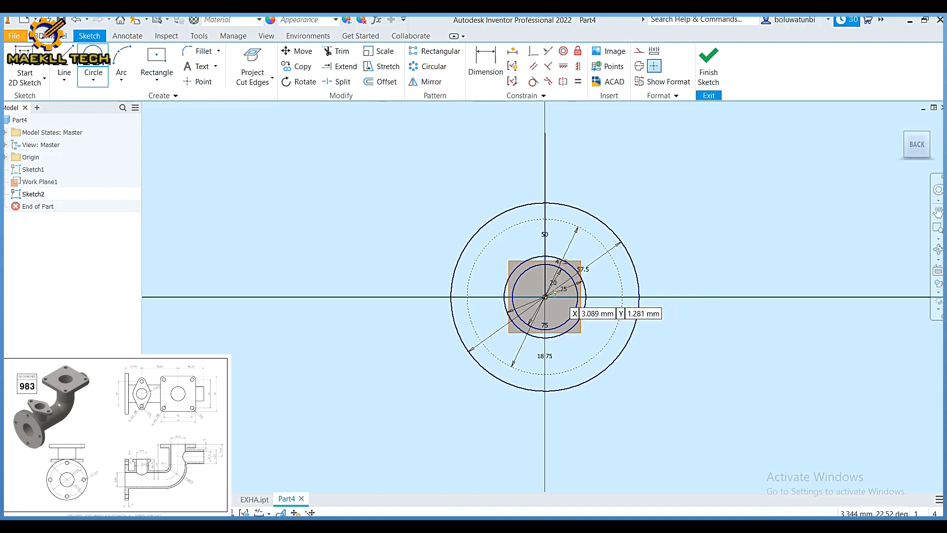
Step: Draw a 5 mm diameter bolt-hole circle at the top point of the construction circle
{"action": "left_click", "coordinate": [545, 219]}
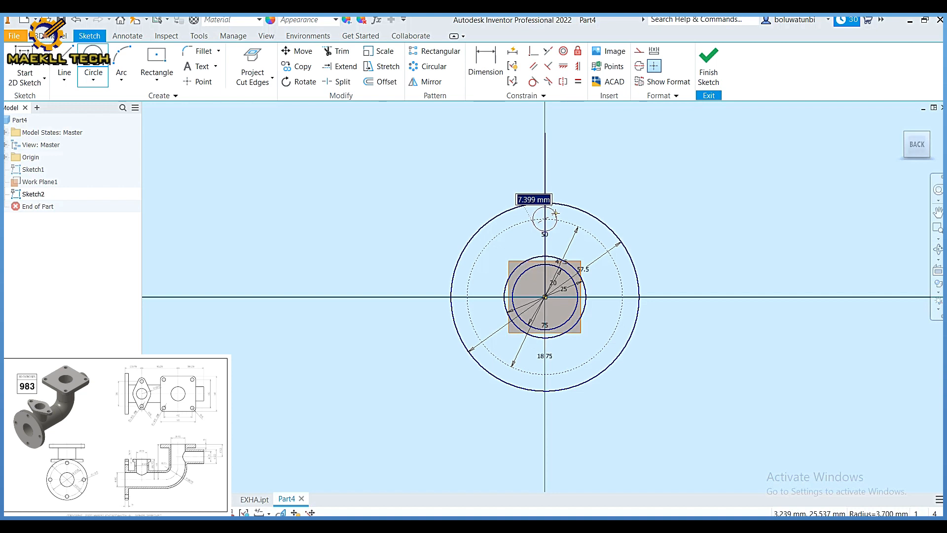
{"action": "type", "text": "5"}
{"action": "key", "text": "Return"}
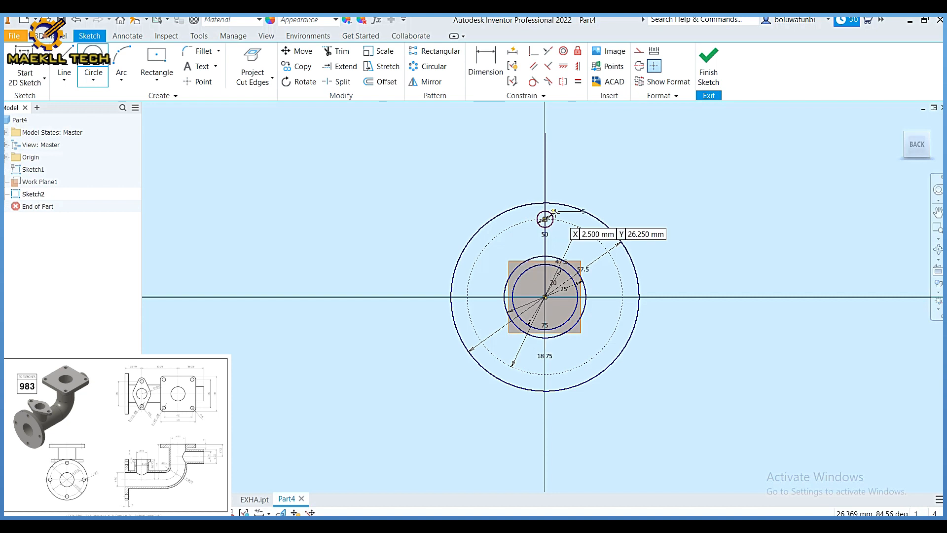
Step: Pattern the 5 mm circle circularly around the flange centre with 4 instances over 360 degrees
{"action": "left_click", "coordinate": [428, 67]}
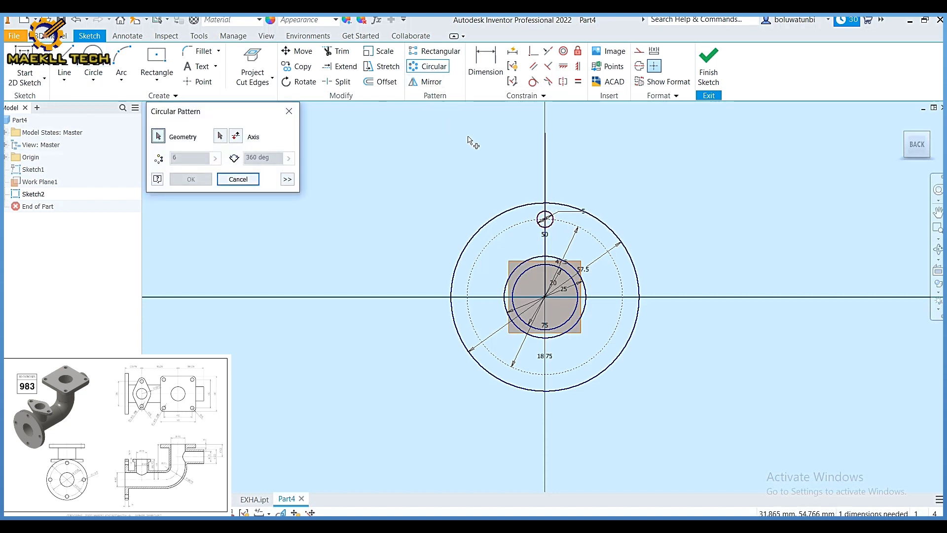
{"action": "left_click", "coordinate": [546, 218]}
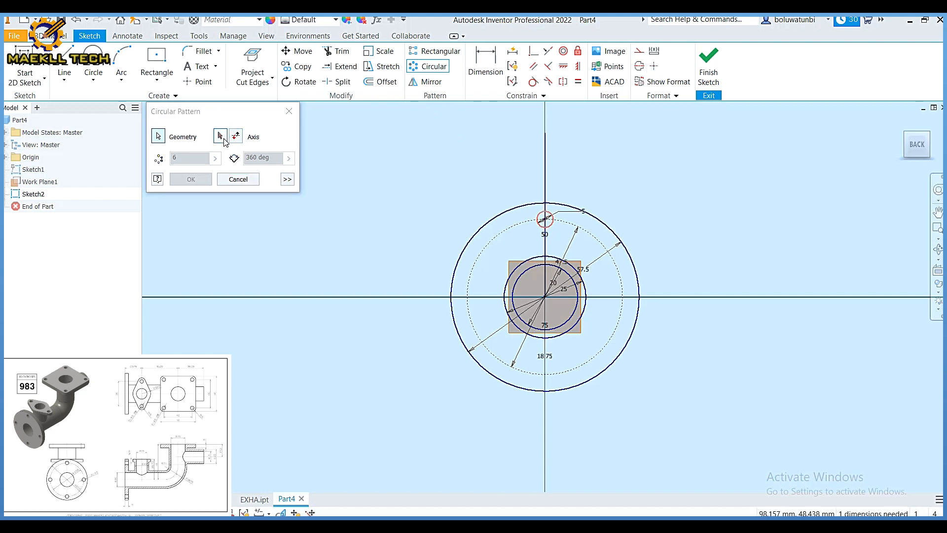
{"action": "left_click", "coordinate": [495, 245]}
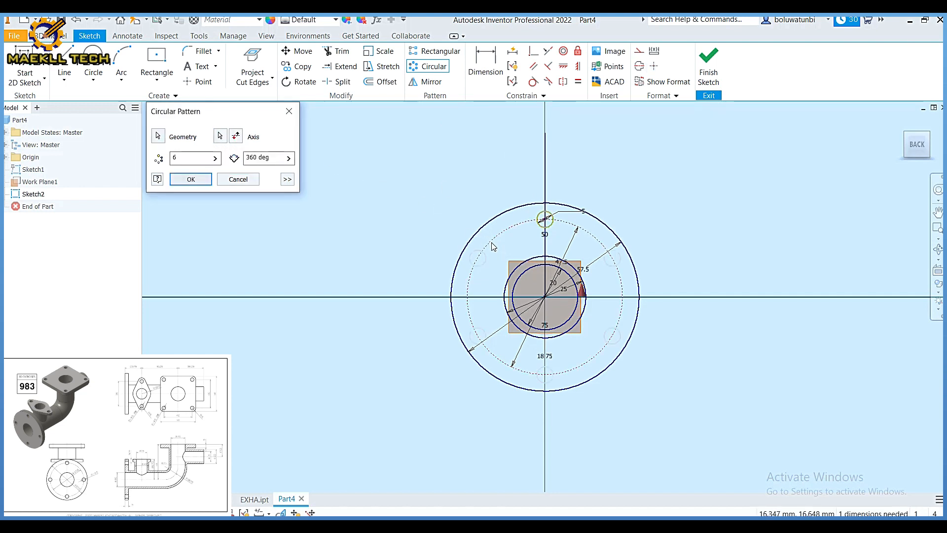
{"action": "double_click", "coordinate": [193, 159]}
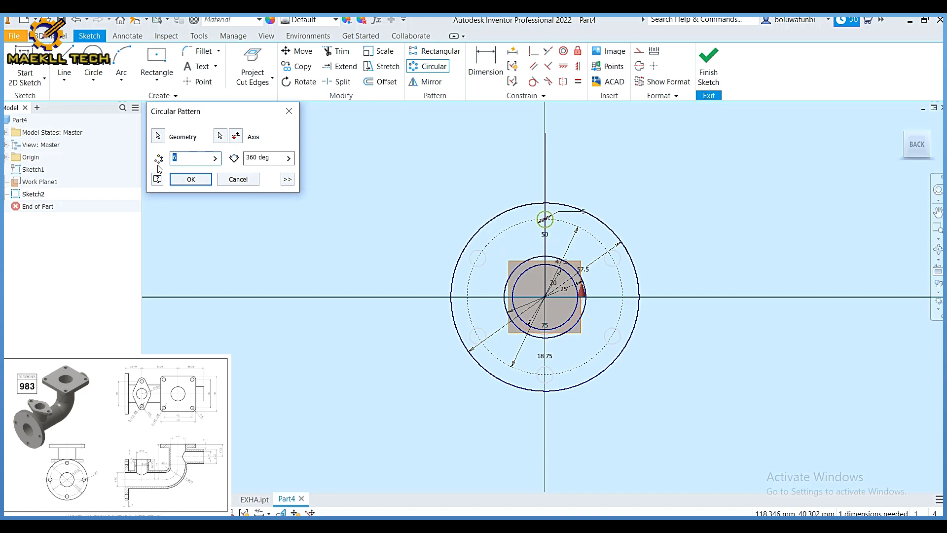
{"action": "type", "text": "4"}
{"action": "left_click", "coordinate": [191, 179]}
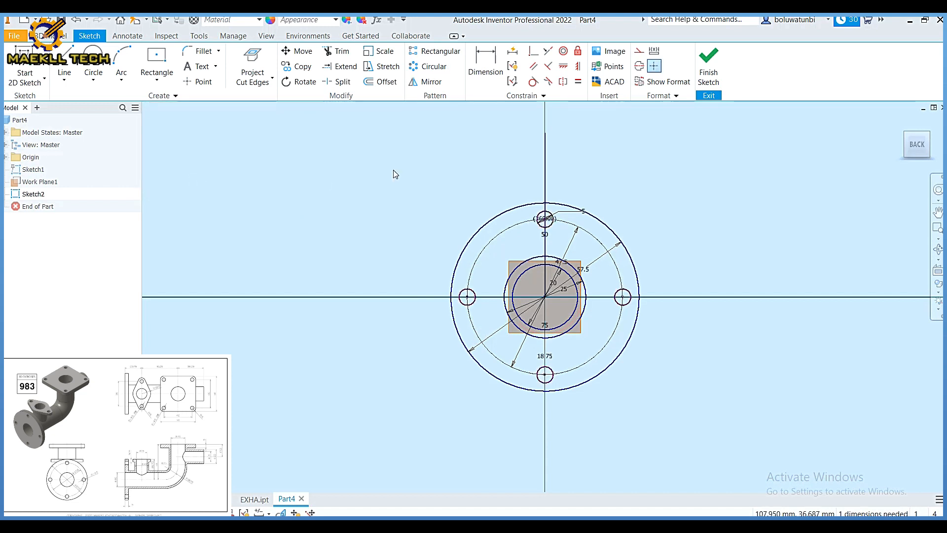
Step: Finish the round flange profile sketch and hide the work plane it sits on
{"action": "left_click", "coordinate": [709, 64]}
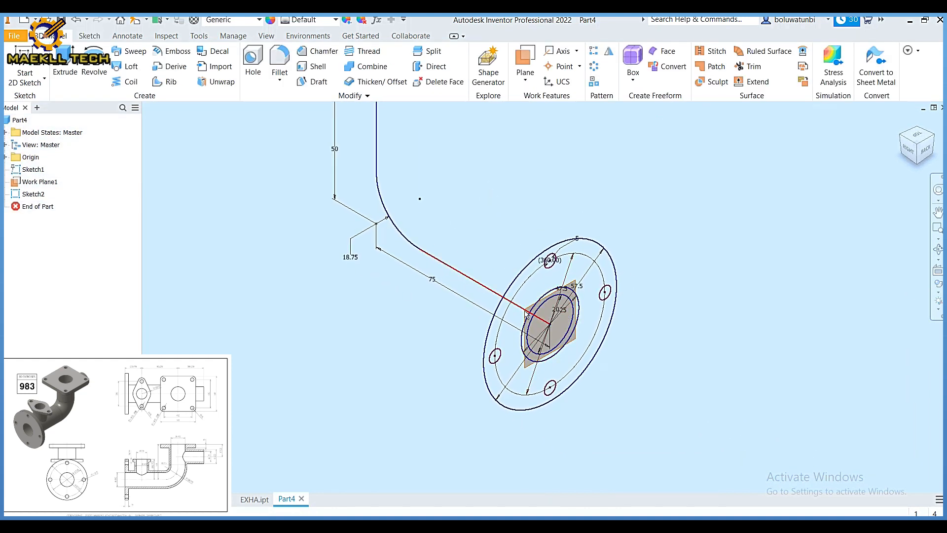
{"action": "scroll", "coordinate": [531, 304], "scroll_direction": "down", "scroll_amount": 3}
{"action": "left_click", "coordinate": [523, 309]}
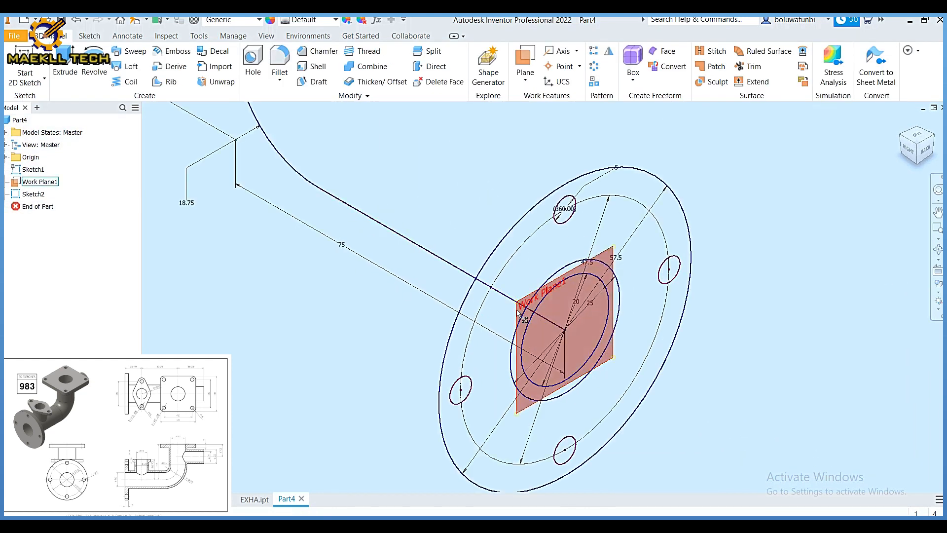
{"action": "right_click", "coordinate": [516, 310]}
{"action": "left_click", "coordinate": [546, 326]}
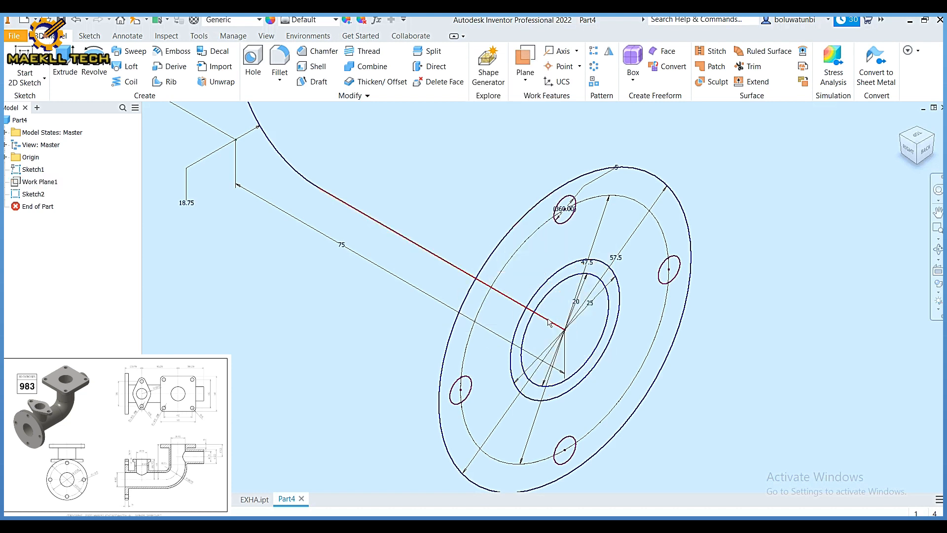
{"action": "scroll", "coordinate": [547, 318], "scroll_direction": "up", "scroll_amount": 3}
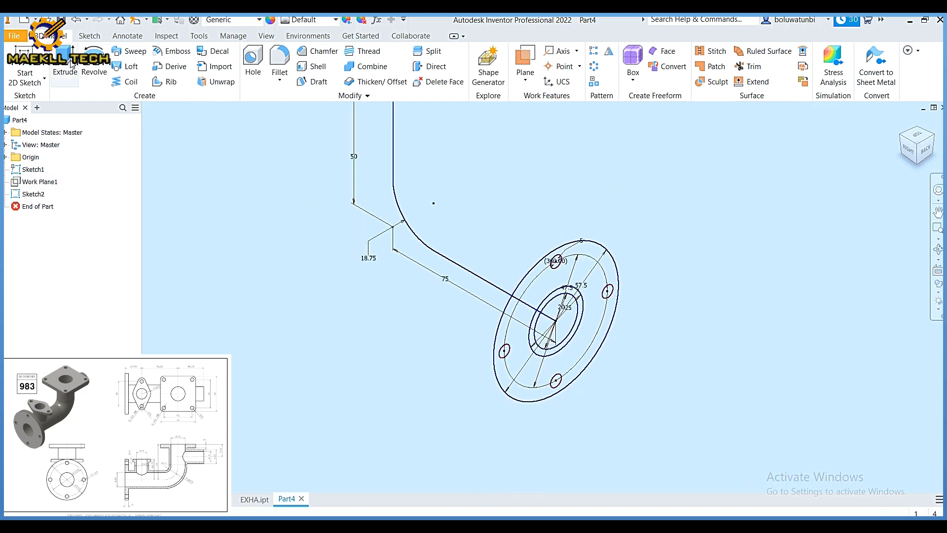
Step: Sweep the ring between the 20 mm and 25 mm circles along the full bend path, keeping the Follow Path orientation
{"action": "left_click", "coordinate": [130, 51]}
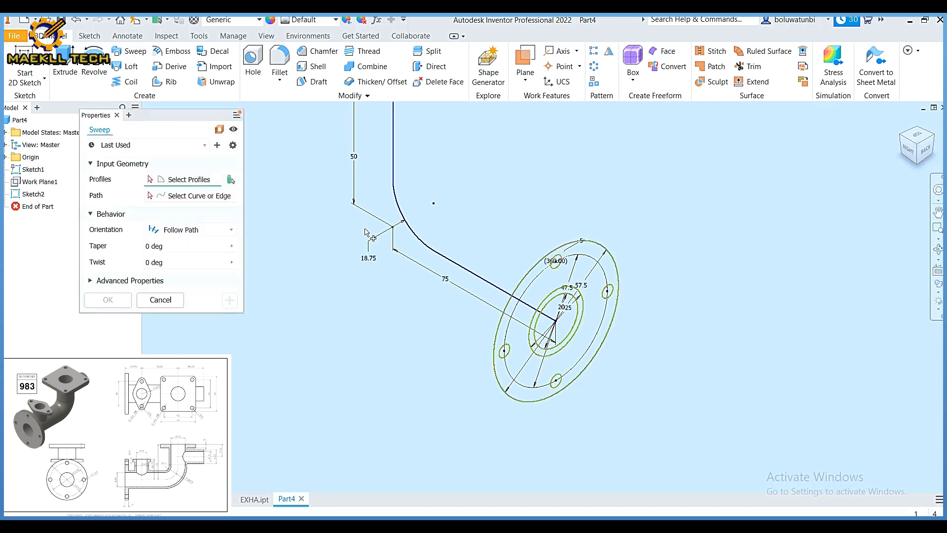
{"action": "scroll", "coordinate": [549, 299], "scroll_direction": "up", "scroll_amount": 4}
{"action": "scroll", "coordinate": [550, 299], "scroll_direction": "down", "scroll_amount": 6}
{"action": "left_click", "coordinate": [549, 302]}
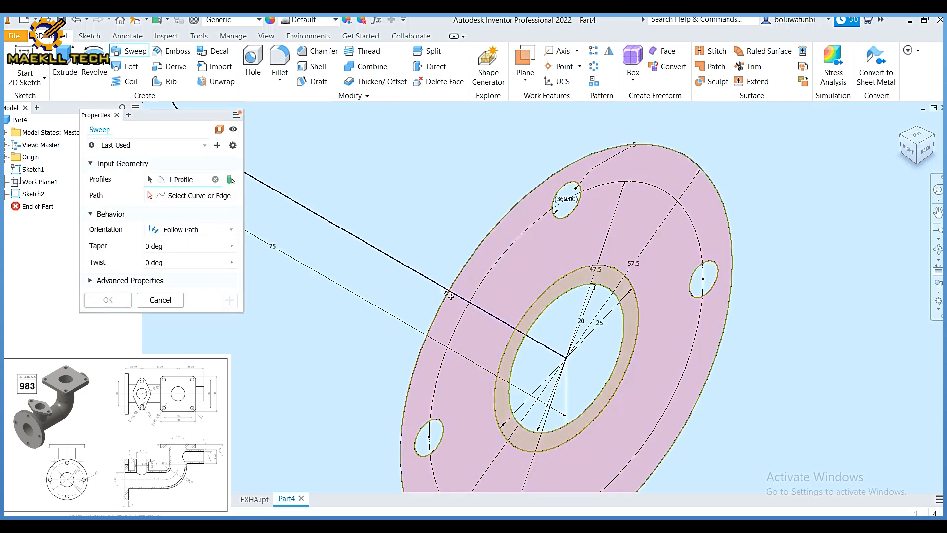
{"action": "scroll", "coordinate": [417, 275], "scroll_direction": "up", "scroll_amount": 4}
{"action": "left_click", "coordinate": [192, 197]}
{"action": "left_click", "coordinate": [412, 270]}
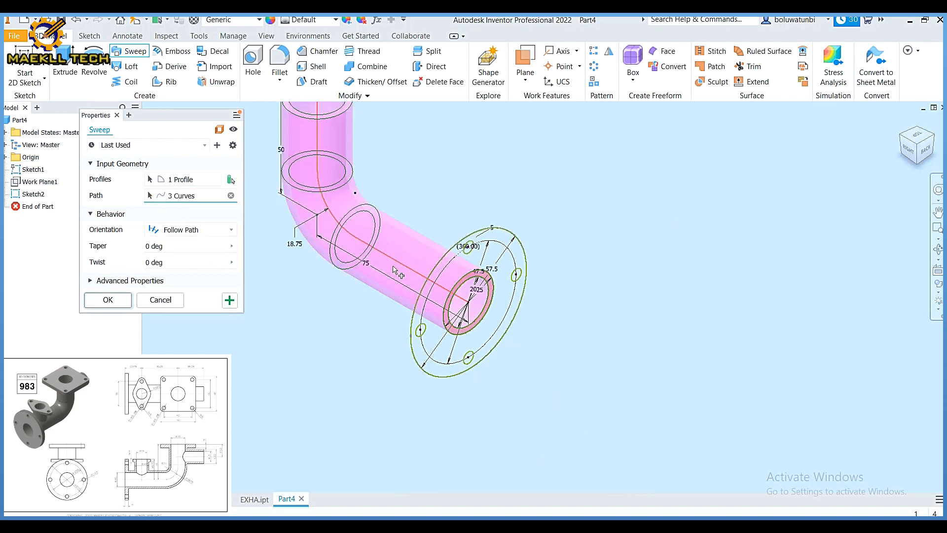
{"action": "left_click", "coordinate": [106, 300]}
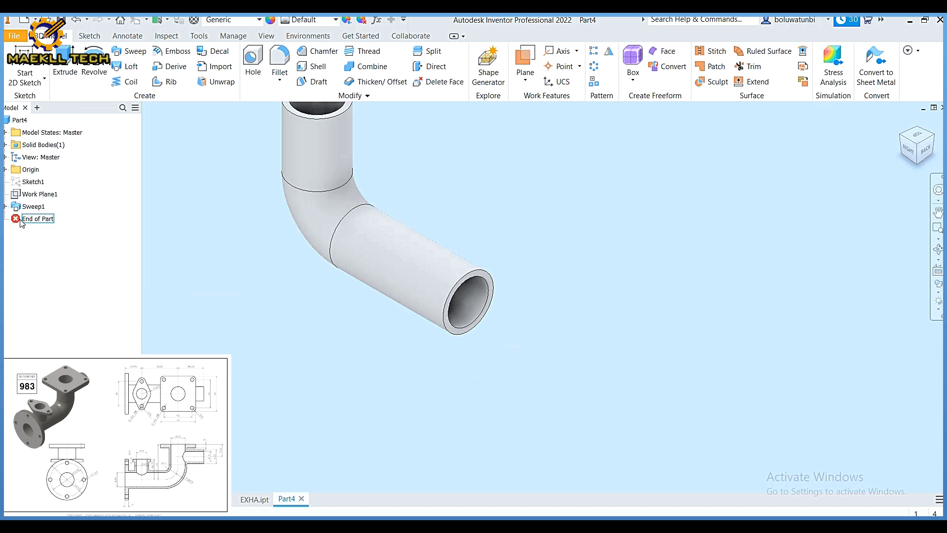
Step: Make the flange profile sketch consumed by the sweep visible again
{"action": "right_click", "coordinate": [40, 218]}
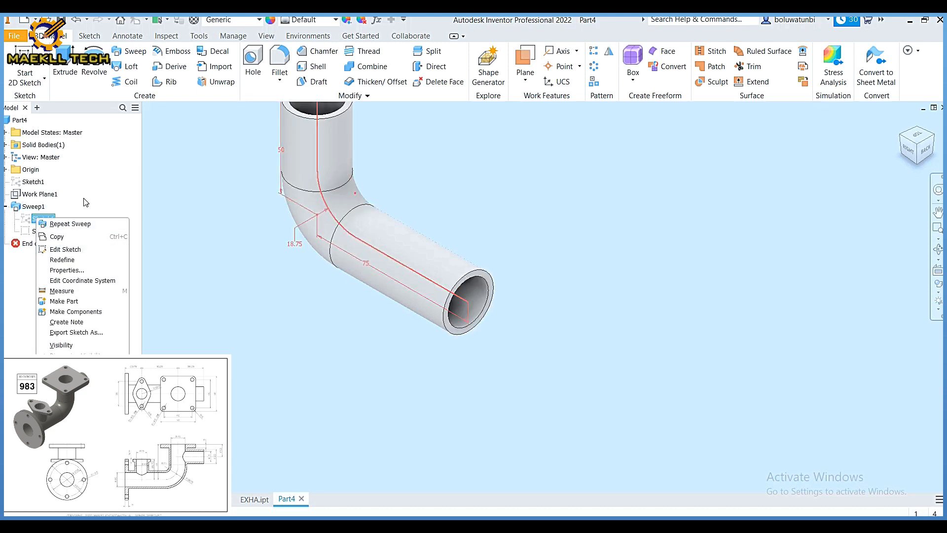
{"action": "left_click", "coordinate": [44, 231]}
{"action": "right_click", "coordinate": [49, 229]}
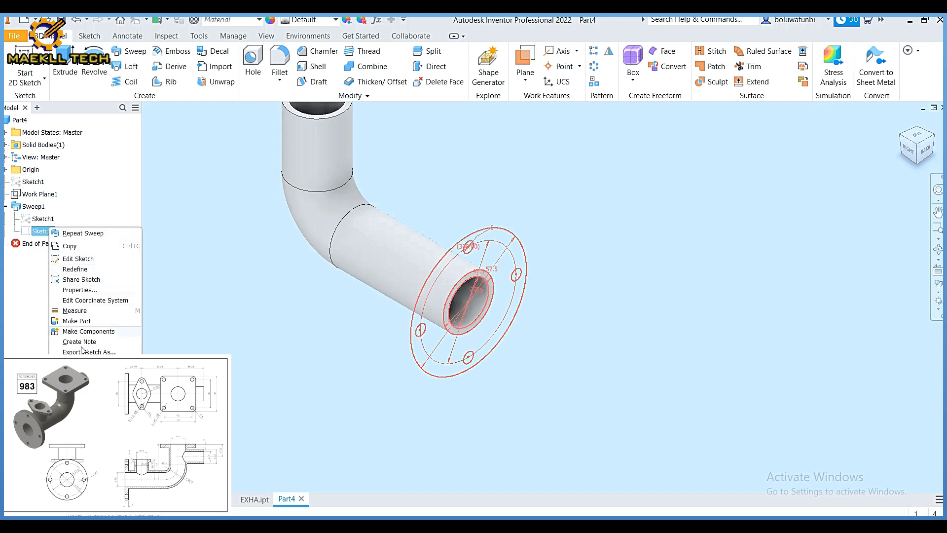
{"action": "left_click", "coordinate": [79, 362]}
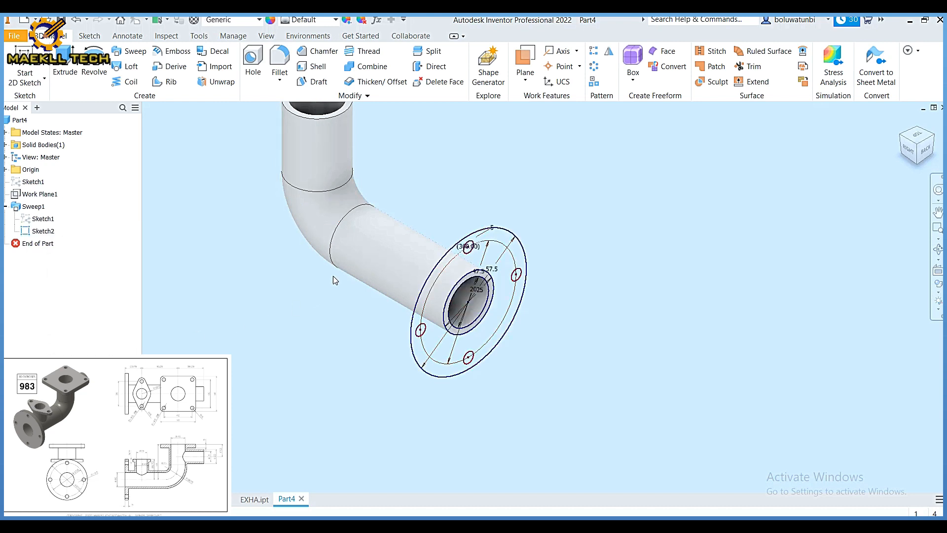
{"action": "left_click", "coordinate": [65, 65]}
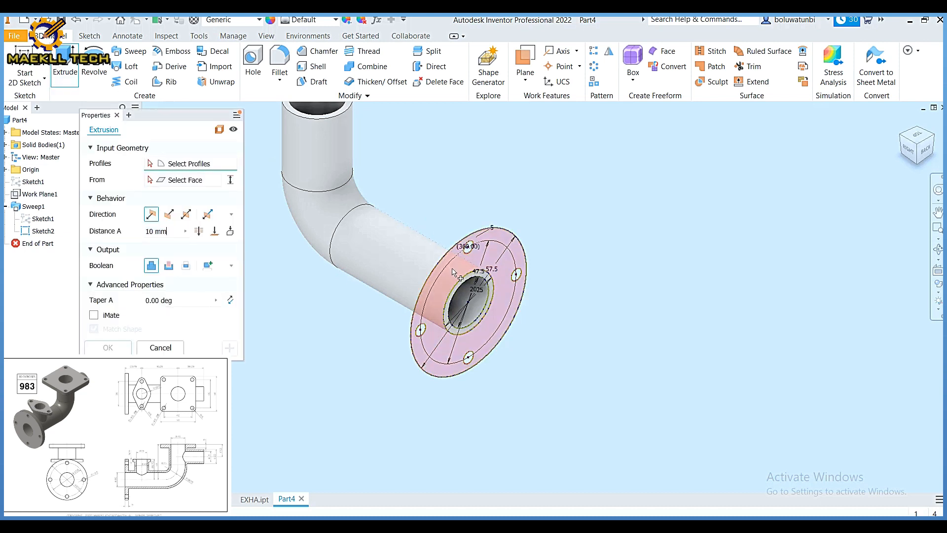
{"action": "left_click", "coordinate": [462, 283]}
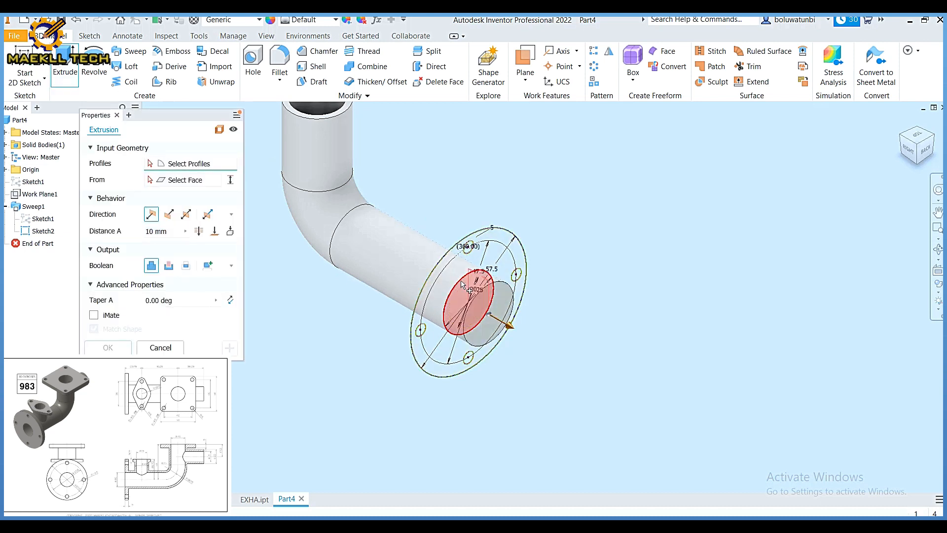
{"action": "left_click", "coordinate": [462, 283]}
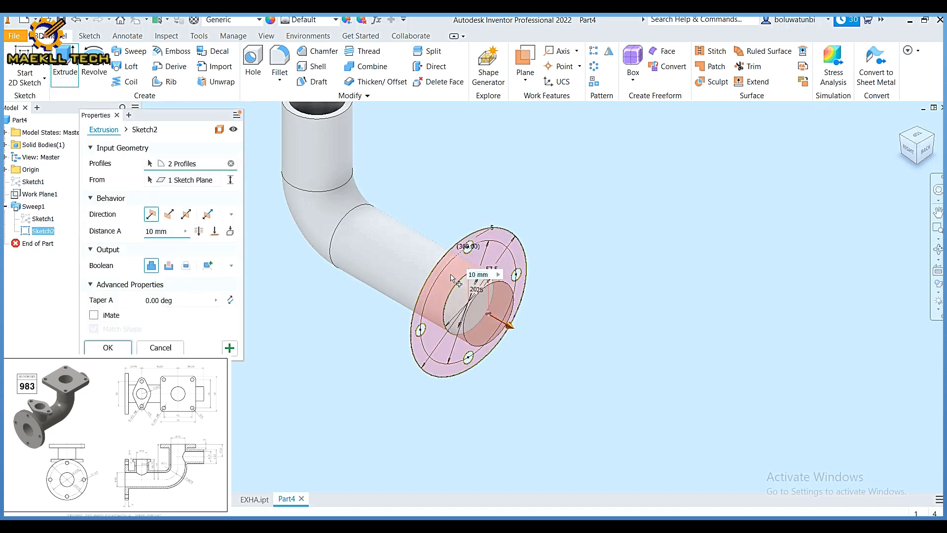
{"action": "left_click", "coordinate": [168, 348]}
Step: Extrude the pipe ring and the surrounding flange region 5 mm in the flipped direction, back along the pipe, joined to the body
{"action": "key", "text": "e"}
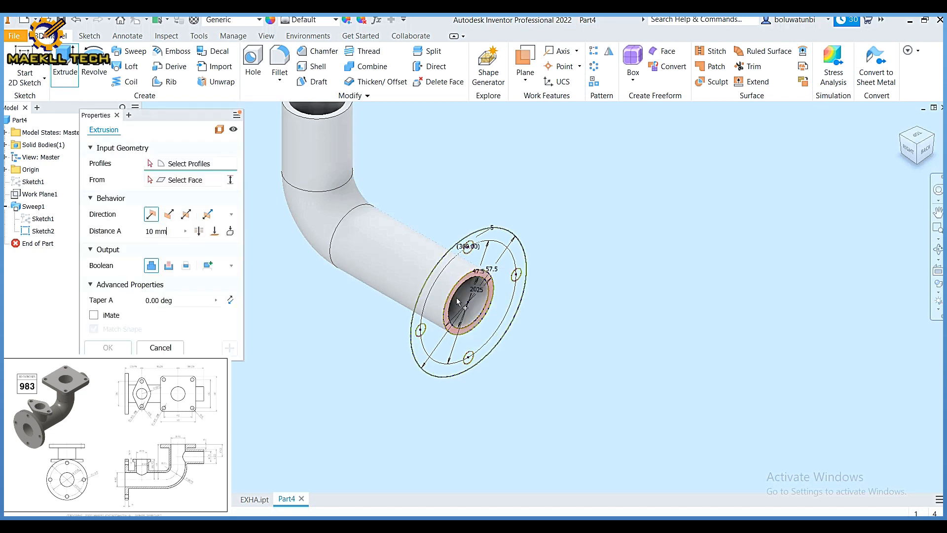
{"action": "scroll", "coordinate": [457, 297], "scroll_direction": "up", "scroll_amount": 5}
{"action": "left_click", "coordinate": [432, 272]}
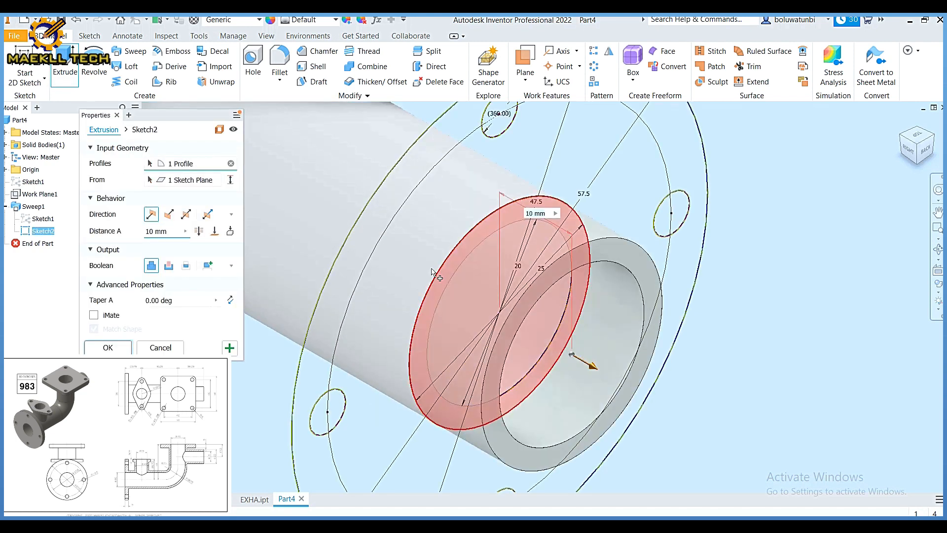
{"action": "left_click", "coordinate": [415, 262]}
{"action": "type", "text": "5"}
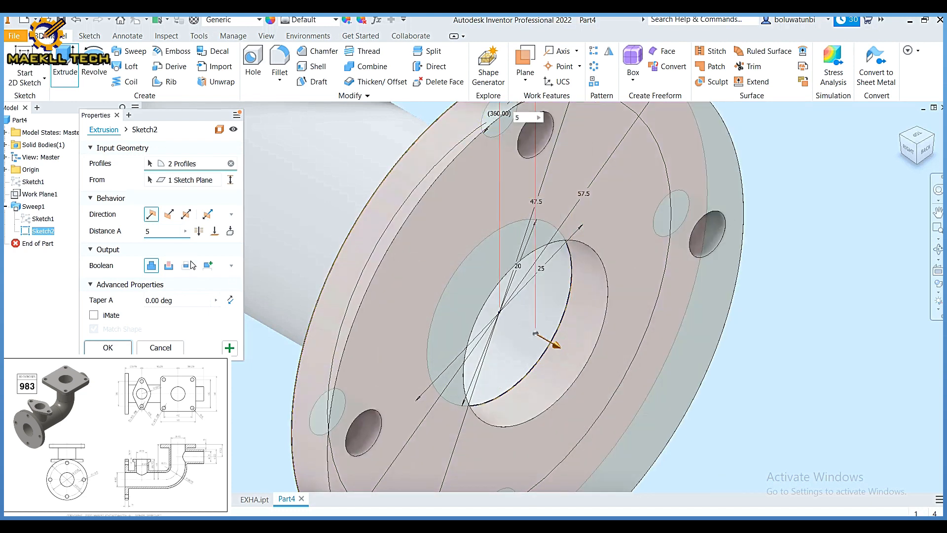
{"action": "left_click", "coordinate": [169, 215]}
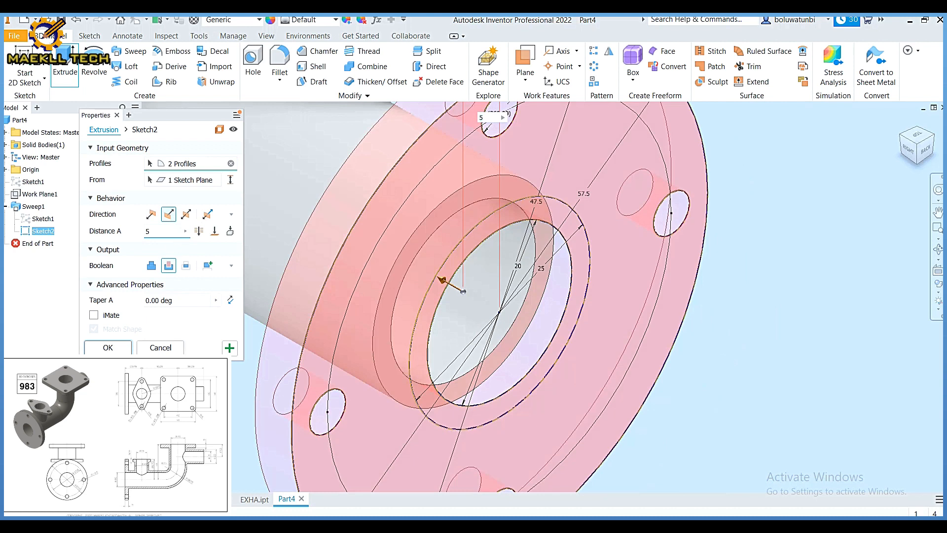
{"action": "left_click", "coordinate": [151, 266]}
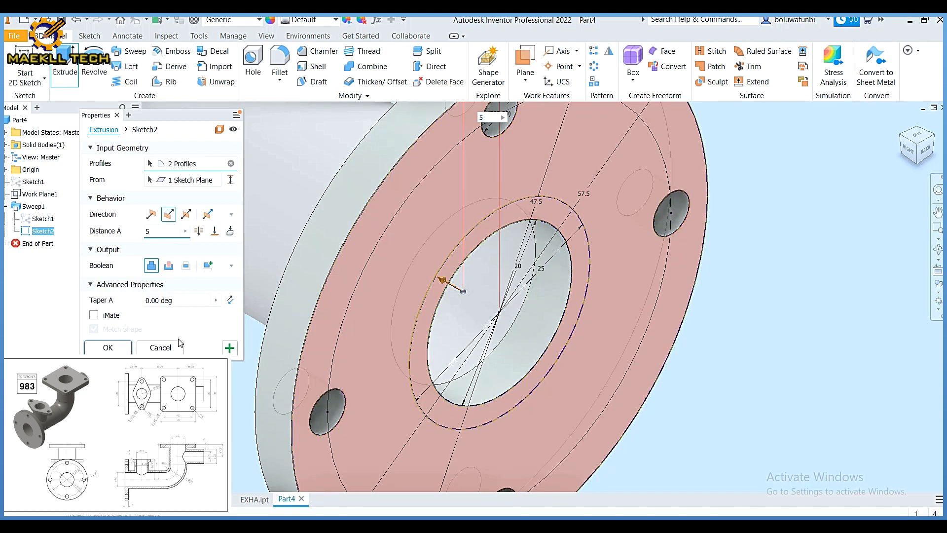
{"action": "left_click", "coordinate": [107, 347]}
Step: Hide the shared flange profile sketch
{"action": "scroll", "coordinate": [475, 345], "scroll_direction": "down", "scroll_amount": 6}
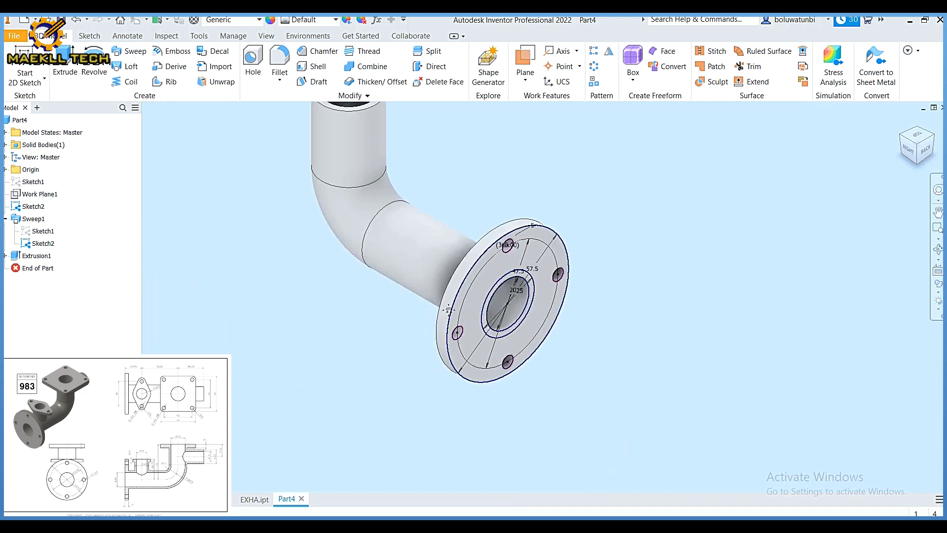
{"action": "right_click", "coordinate": [49, 244]}
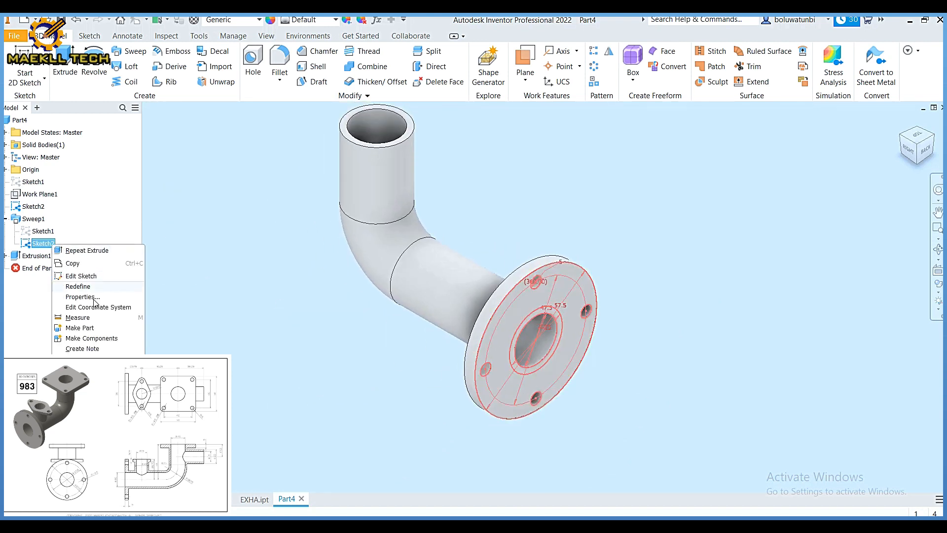
{"action": "left_click", "coordinate": [82, 369]}
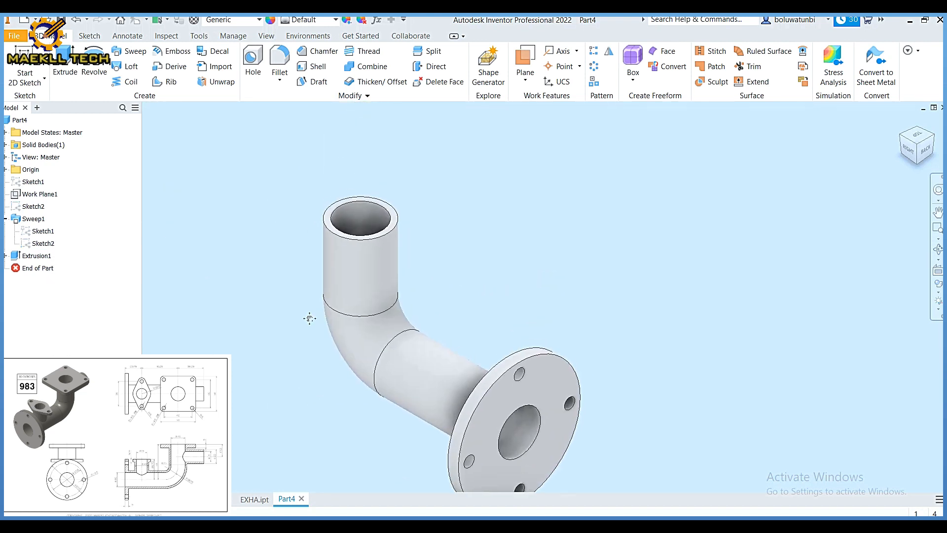
{"action": "scroll", "coordinate": [395, 259], "scroll_direction": "up", "scroll_amount": 3}
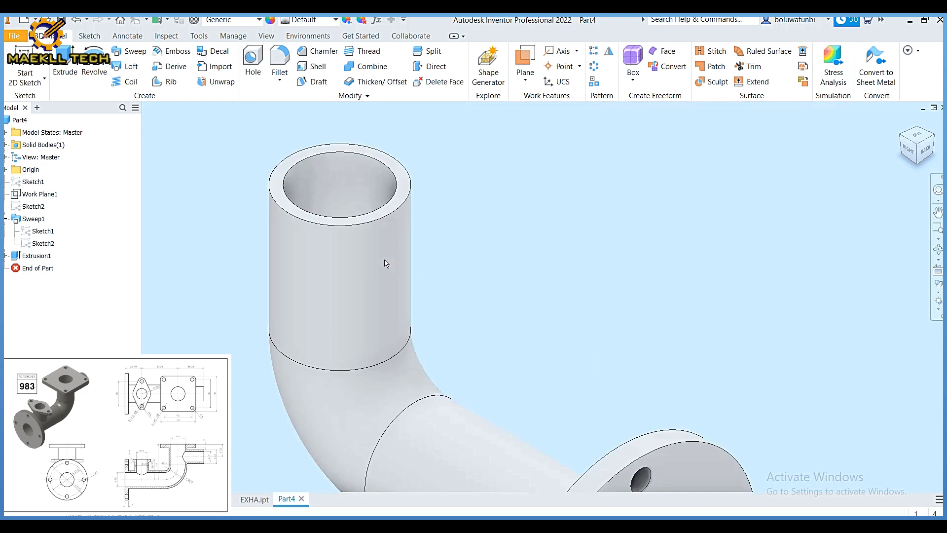
{"action": "left_click", "coordinate": [405, 188]}
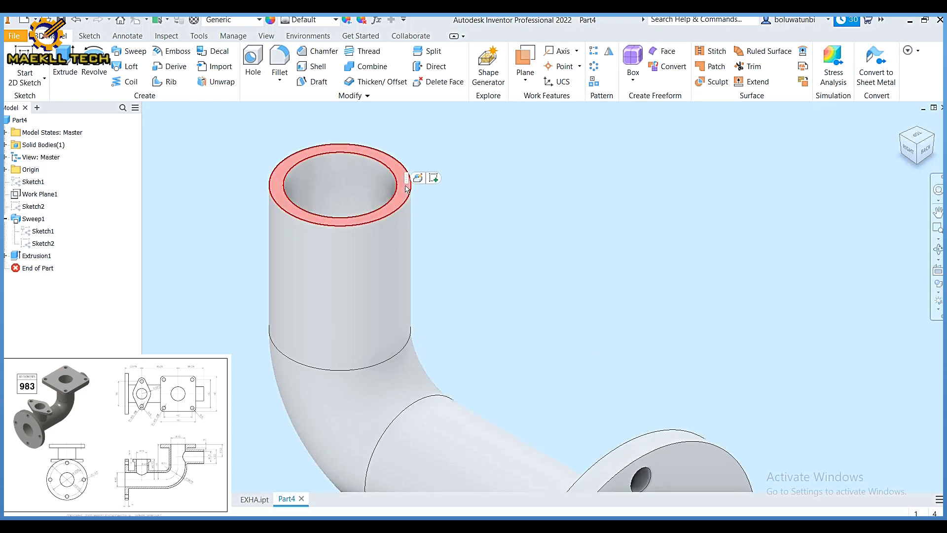
{"action": "left_click", "coordinate": [434, 178]}
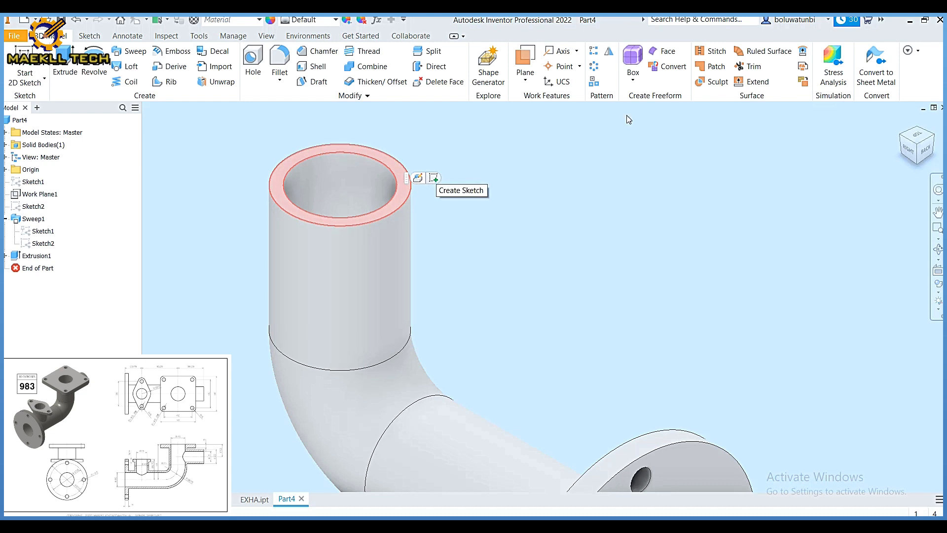
{"action": "left_click", "coordinate": [933, 141]}
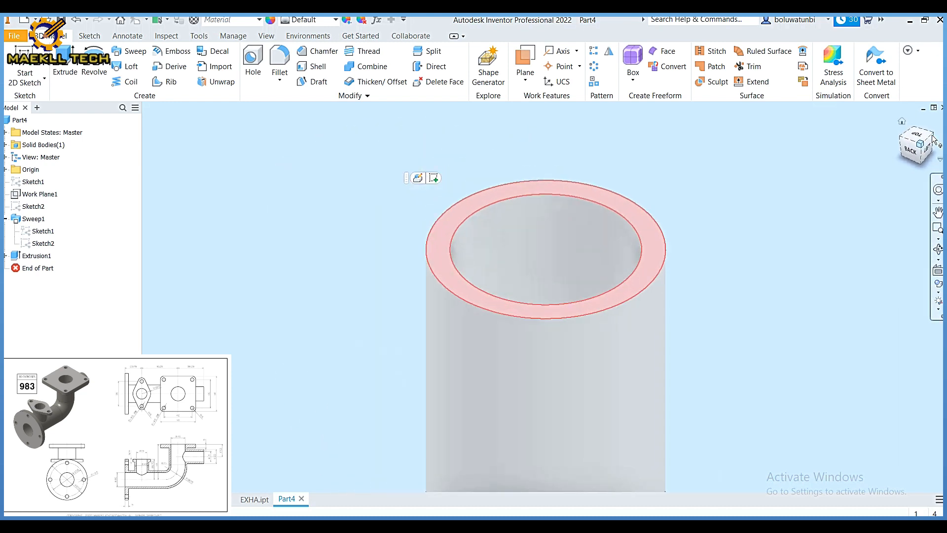
{"action": "scroll", "coordinate": [750, 271], "scroll_direction": "down", "scroll_amount": 5}
{"action": "middle_click_drag", "start_coordinate": [744, 267], "coordinate": [537, 173]}
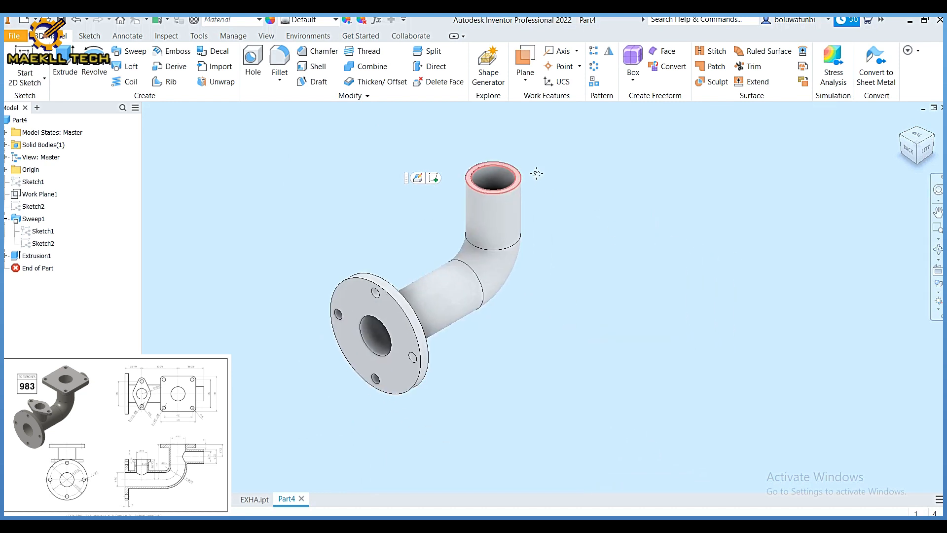
{"action": "left_click", "coordinate": [449, 227]}
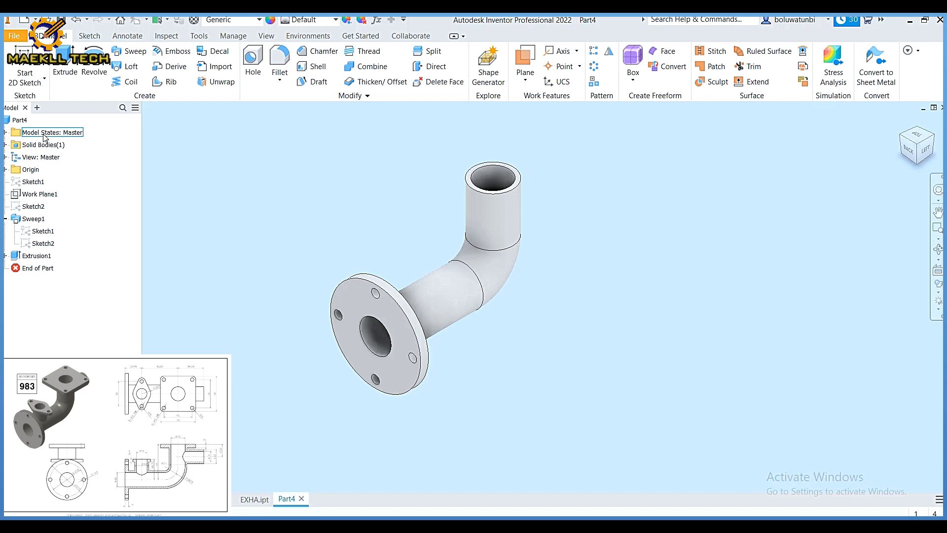
Step: Create a sketch on the origin YZ plane with the model sliced there, and project the pipe's cut edges into it
{"action": "left_click", "coordinate": [7, 169]}
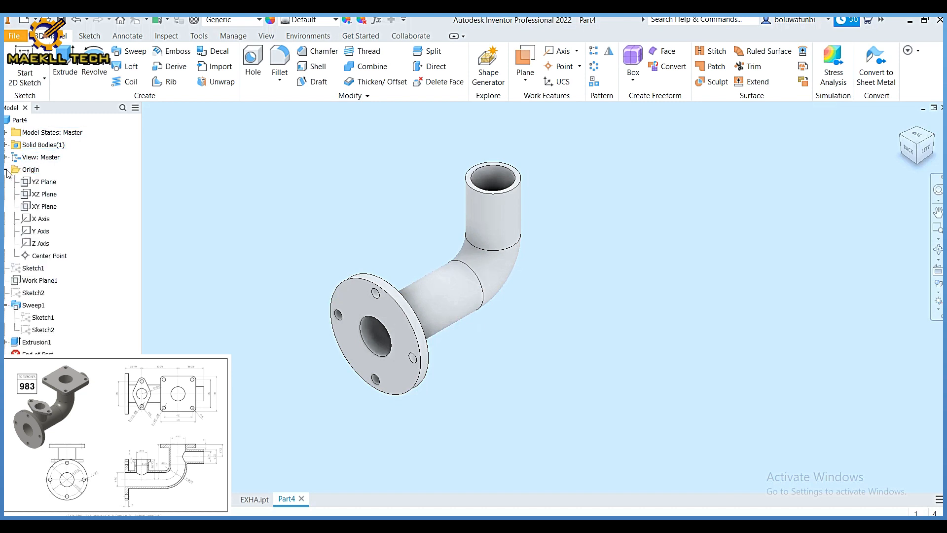
{"action": "left_click", "coordinate": [50, 183]}
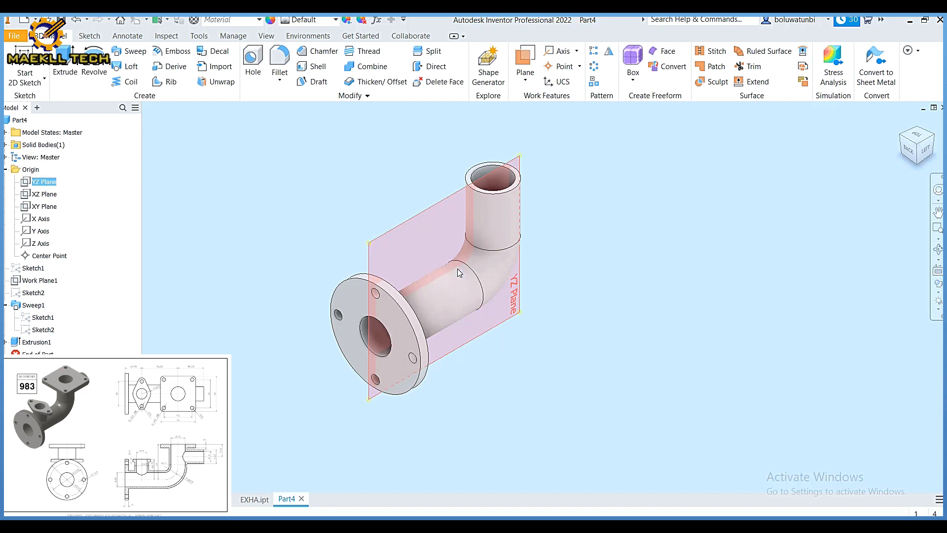
{"action": "key", "text": "s"}
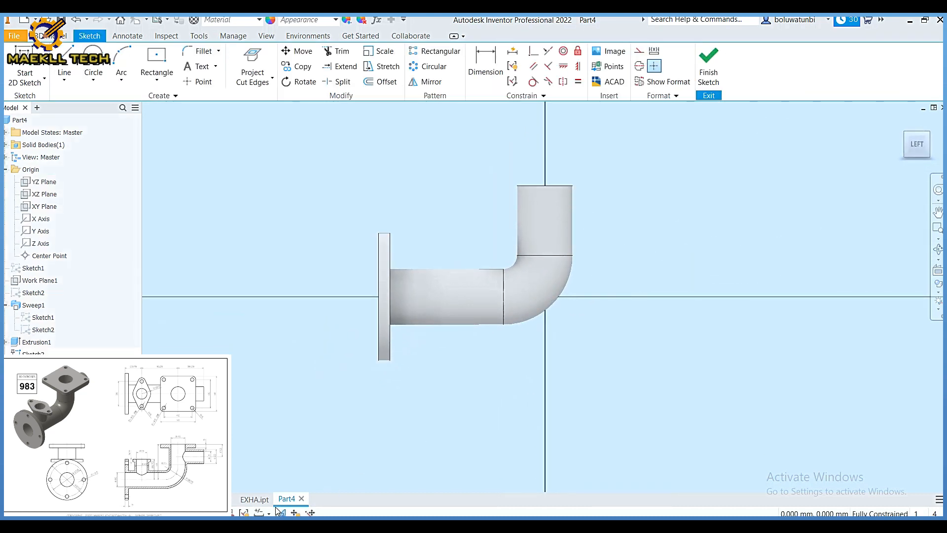
{"action": "left_click", "coordinate": [280, 512]}
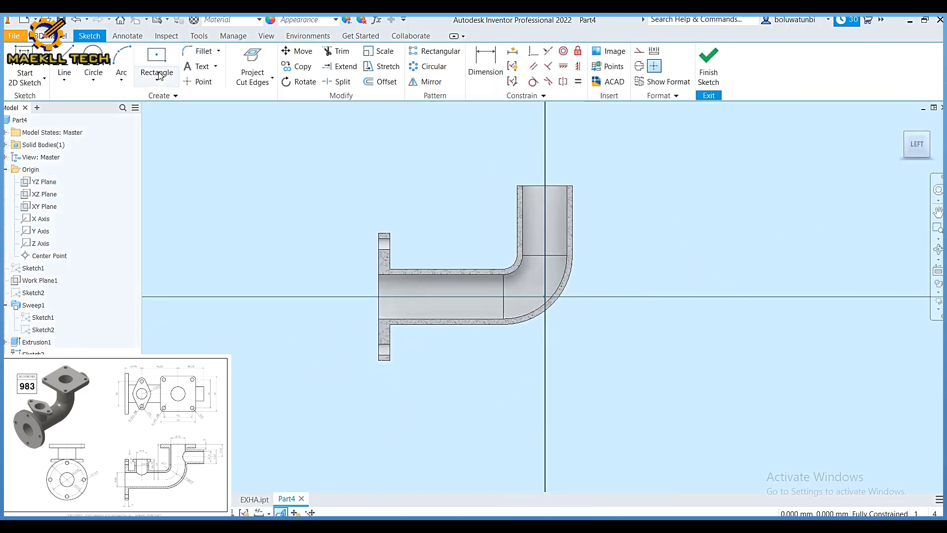
{"action": "left_click", "coordinate": [270, 80]}
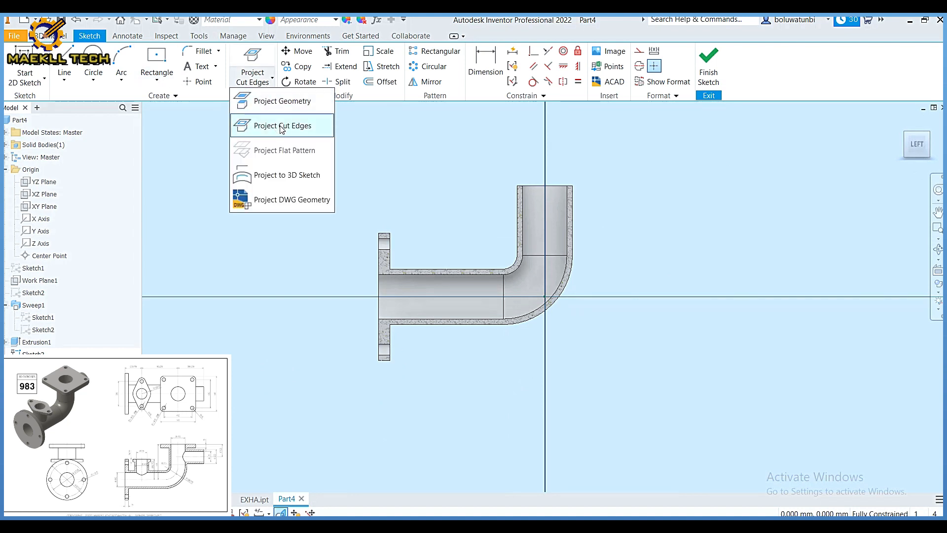
{"action": "left_click", "coordinate": [262, 126]}
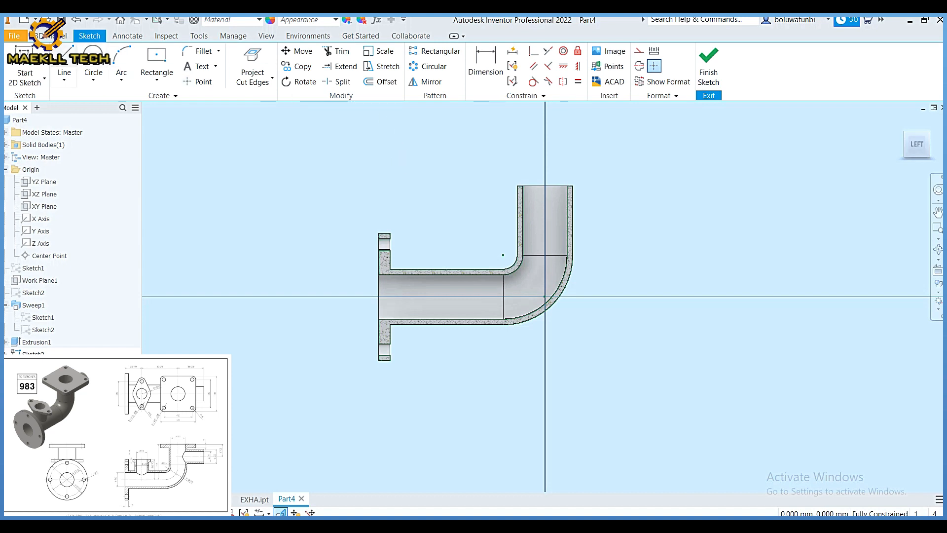
Step: Sketch a horizontal axis line from the vertical pipe's centreline outward through its outer wall, on the side away from the round flange
{"action": "key", "text": "l"}
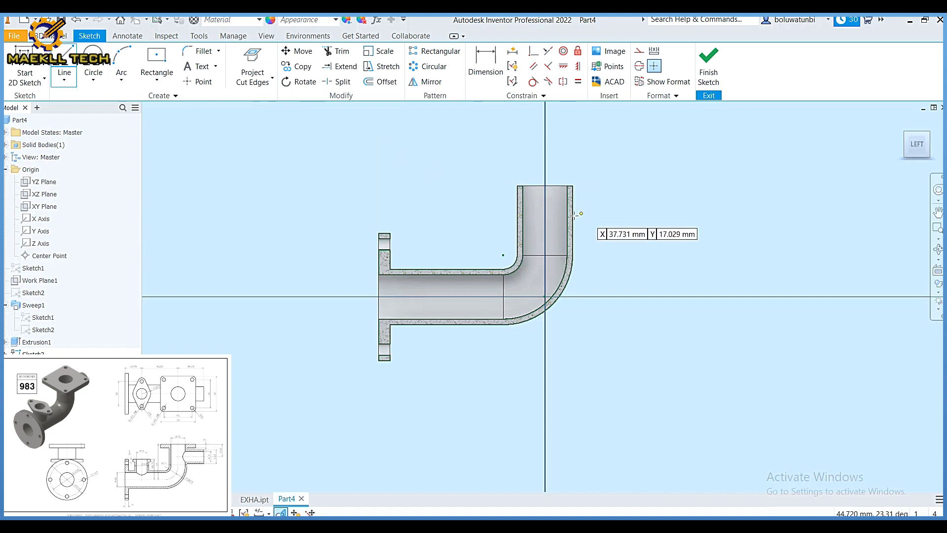
{"action": "left_click", "coordinate": [544, 228]}
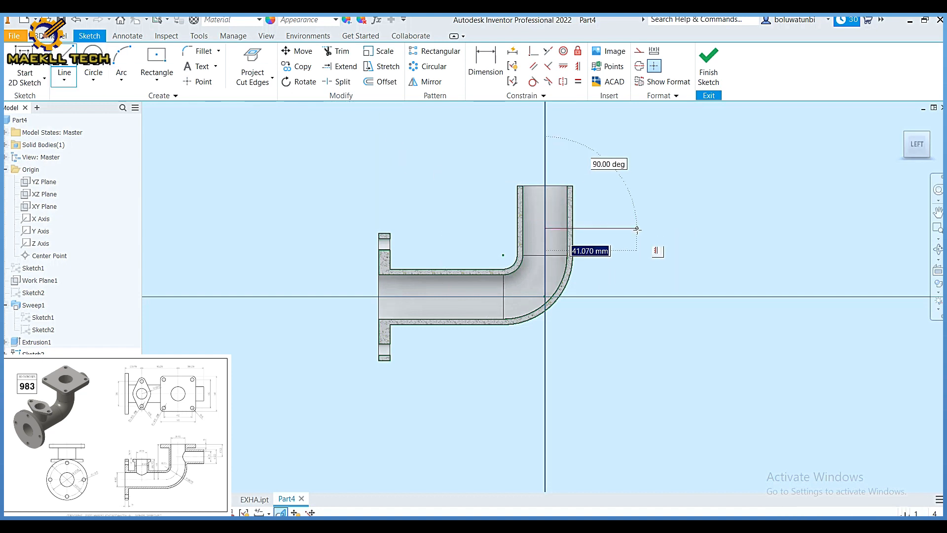
{"action": "left_click", "coordinate": [741, 228]}
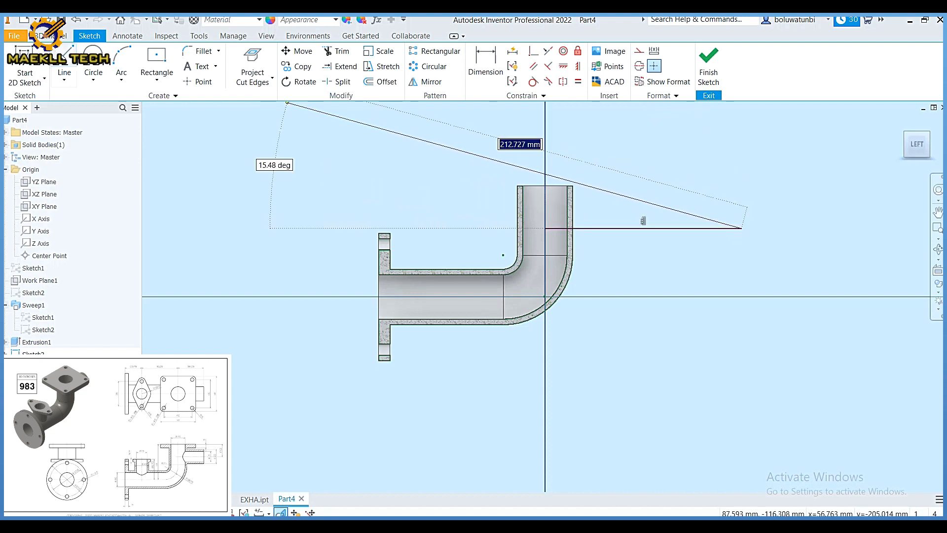
{"action": "key", "text": "Escape"}
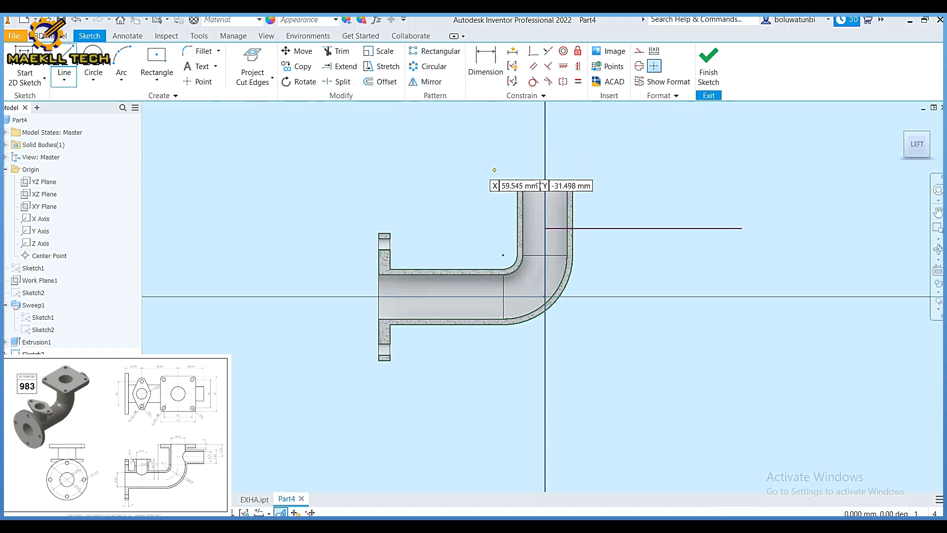
Step: Sketch the side branch's half profile above the axis: outer and inner wall lines from the pipe wall to an end line about 56 mm from the pipe's centreline
{"action": "left_click", "coordinate": [573, 202]}
{"action": "left_click", "coordinate": [670, 199]}
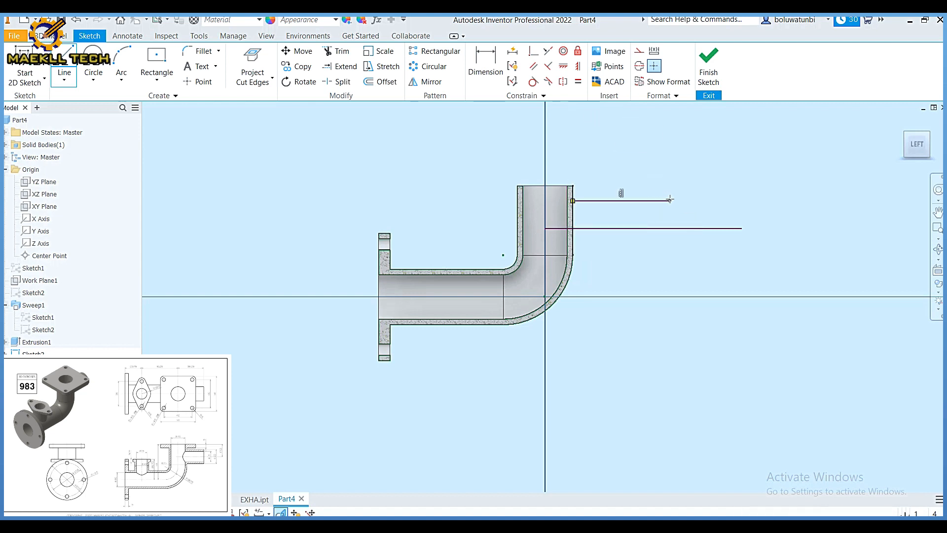
{"action": "left_click", "coordinate": [669, 228]}
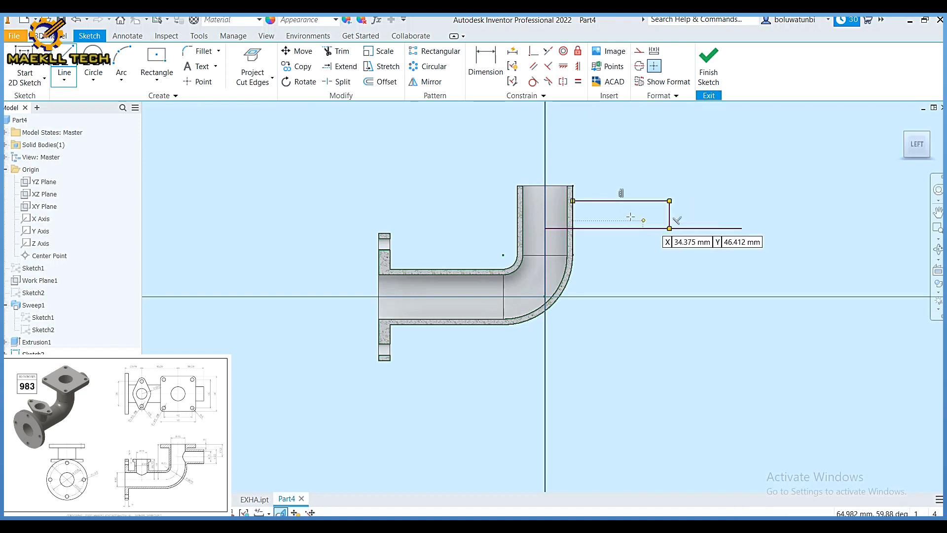
{"action": "left_click", "coordinate": [573, 207]}
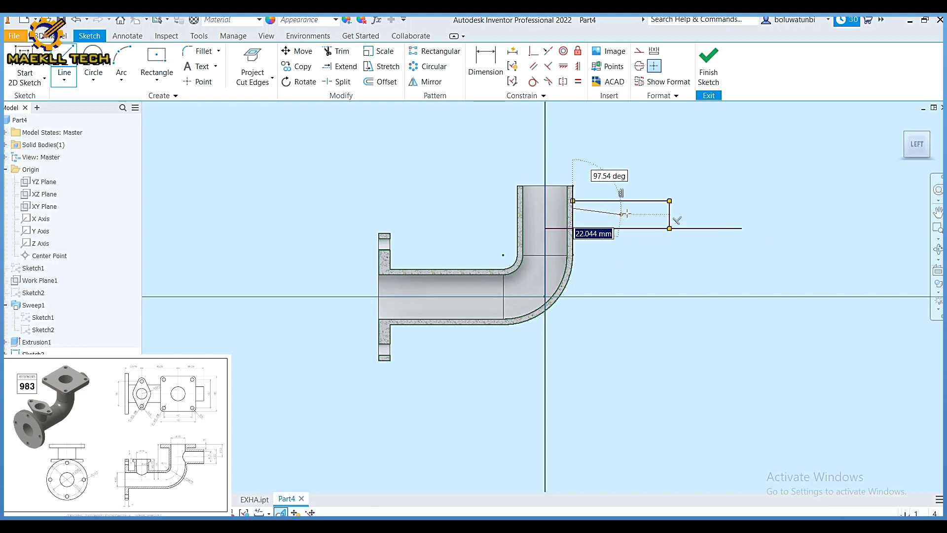
{"action": "left_click", "coordinate": [669, 207]}
Step: Dimension the side branch axis 17.5 mm below the open end of the vertical pipe
{"action": "left_click", "coordinate": [484, 64]}
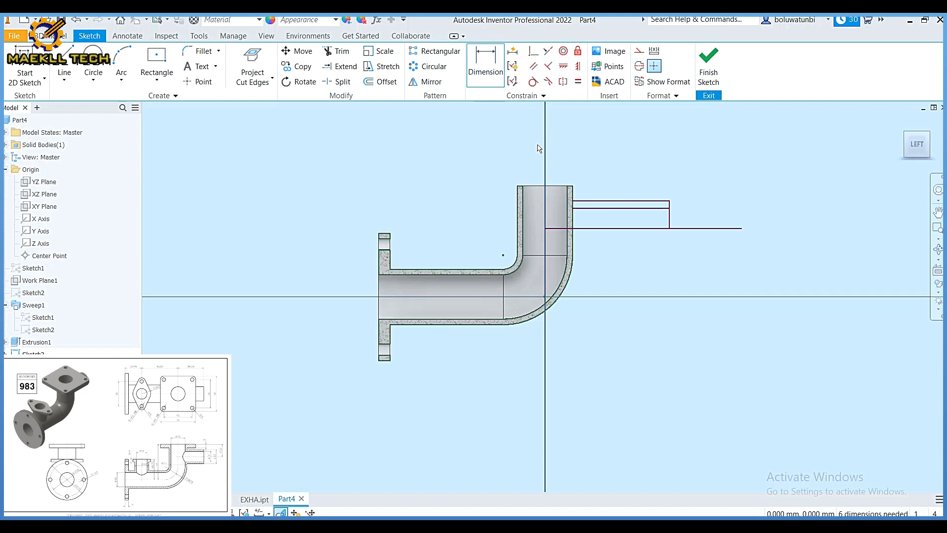
{"action": "left_click", "coordinate": [565, 186]}
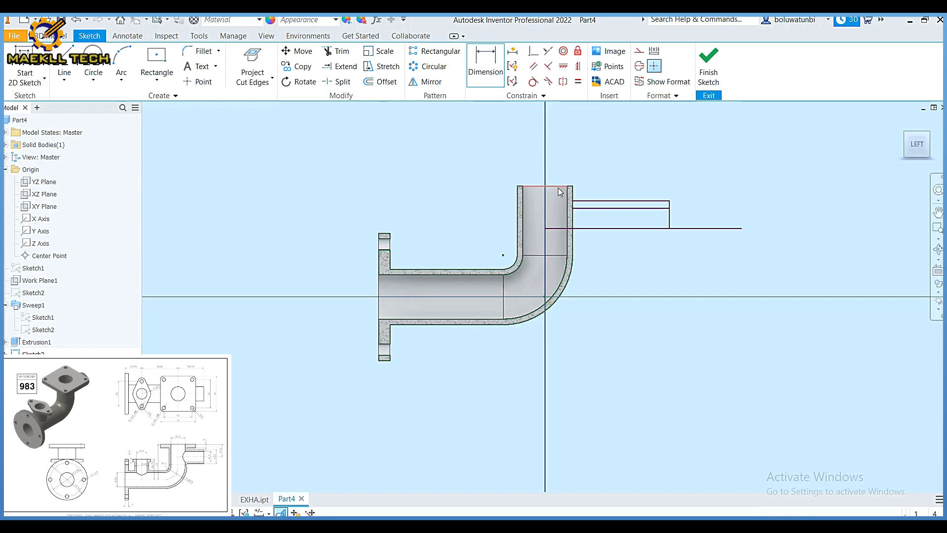
{"action": "left_click", "coordinate": [554, 227]}
{"action": "left_click", "coordinate": [485, 214]}
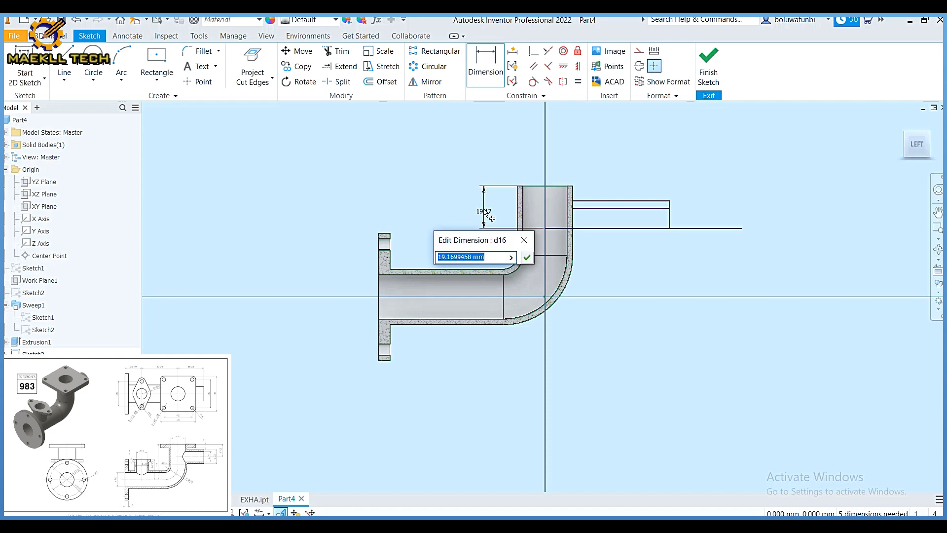
{"action": "type", "text": "17.5"}
{"action": "key", "text": "Return"}
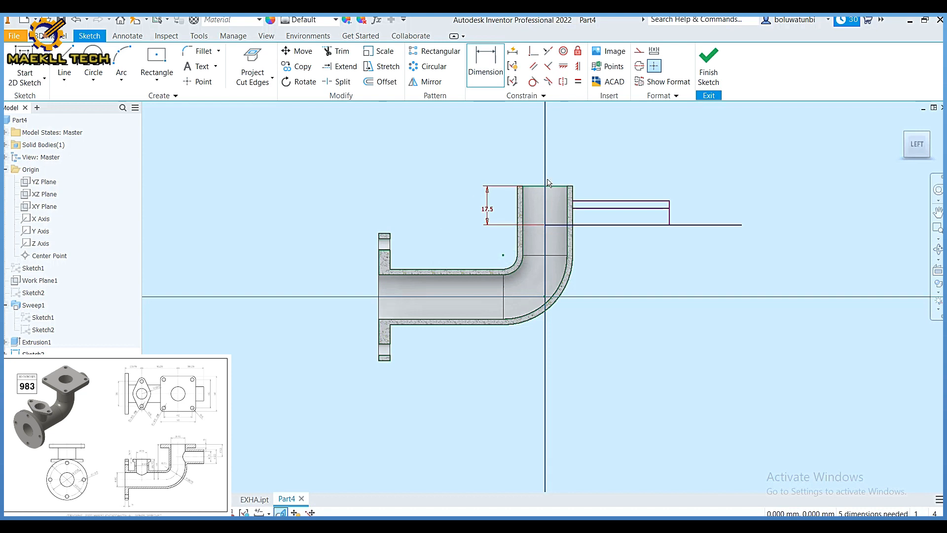
Step: Set the side branch's outer radius to 10 mm and its inner wall line 7.5 mm from the axis
{"action": "left_click", "coordinate": [670, 217]}
{"action": "left_click", "coordinate": [689, 213]}
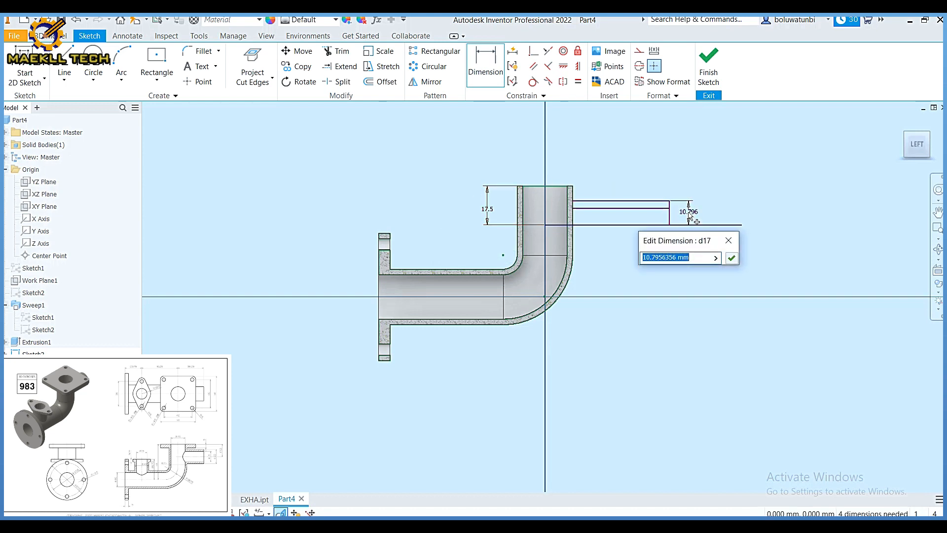
{"action": "type", "text": "10"}
{"action": "key", "text": "Return"}
{"action": "left_click", "coordinate": [662, 208]}
{"action": "left_click", "coordinate": [667, 225]}
{"action": "left_click", "coordinate": [685, 225]}
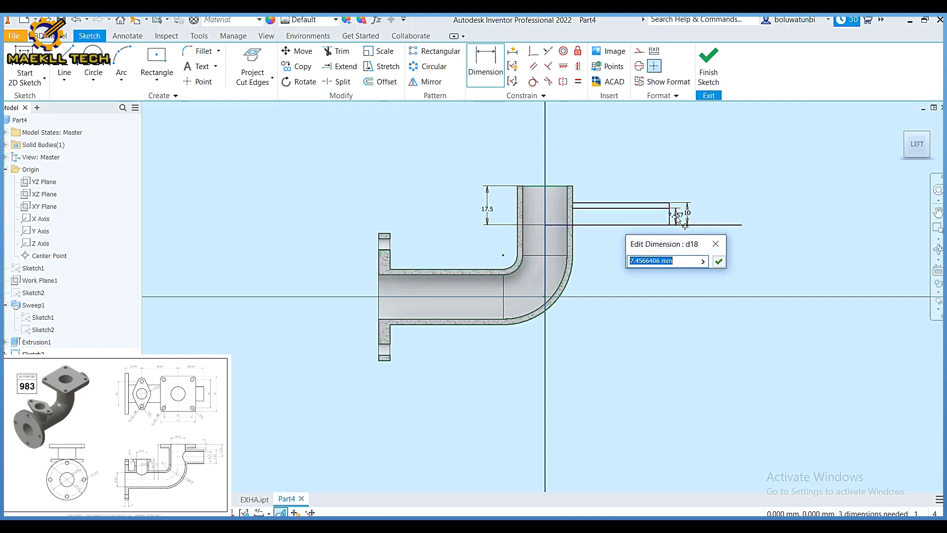
{"action": "type", "text": "7.5"}
{"action": "key", "text": "Return"}
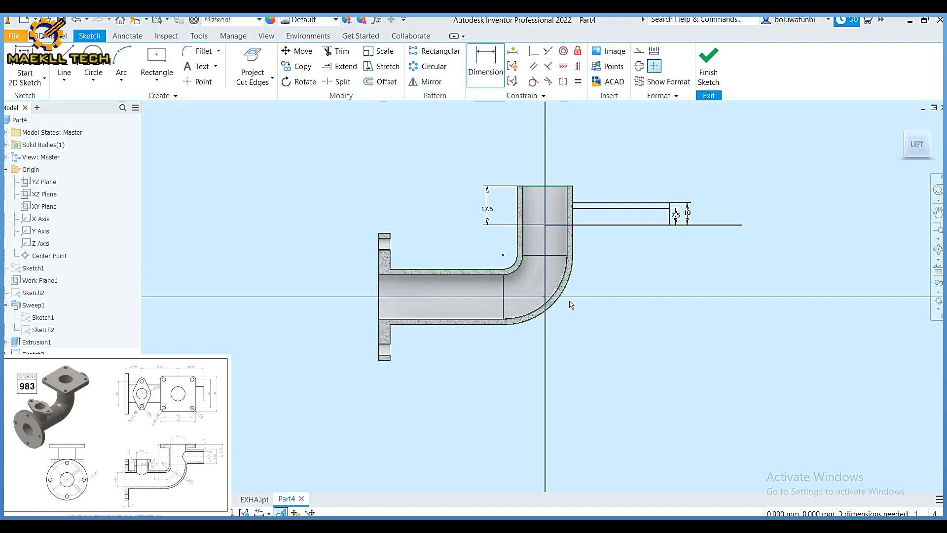
Step: Dimension the side branch's end line 36.25 mm from the vertical pipe's centreline
{"action": "left_click", "coordinate": [546, 297]}
{"action": "left_click", "coordinate": [670, 216]}
{"action": "left_click", "coordinate": [613, 154]}
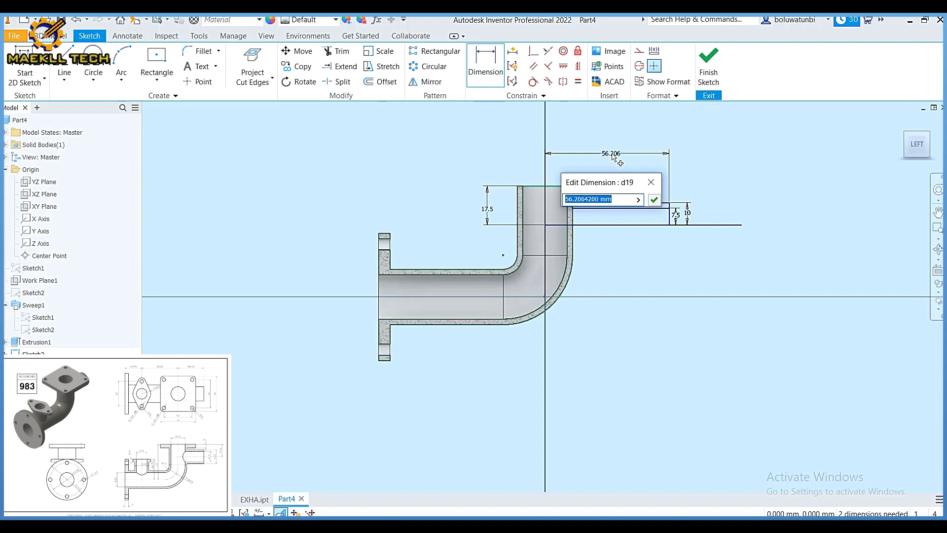
{"action": "type", "text": "36.25"}
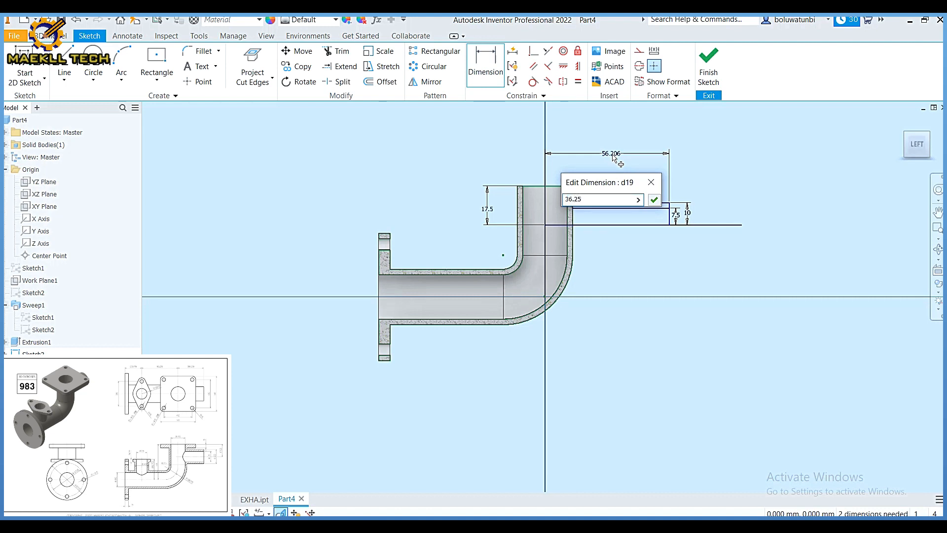
{"action": "key", "text": "Return"}
Step: Sketch a vertical axis line about 42.5 mm long upward from the horizontal pipe's centreline, near the round flange
{"action": "scroll", "coordinate": [594, 212], "scroll_direction": "down", "scroll_amount": 2}
{"action": "scroll", "coordinate": [595, 211], "scroll_direction": "up", "scroll_amount": 5}
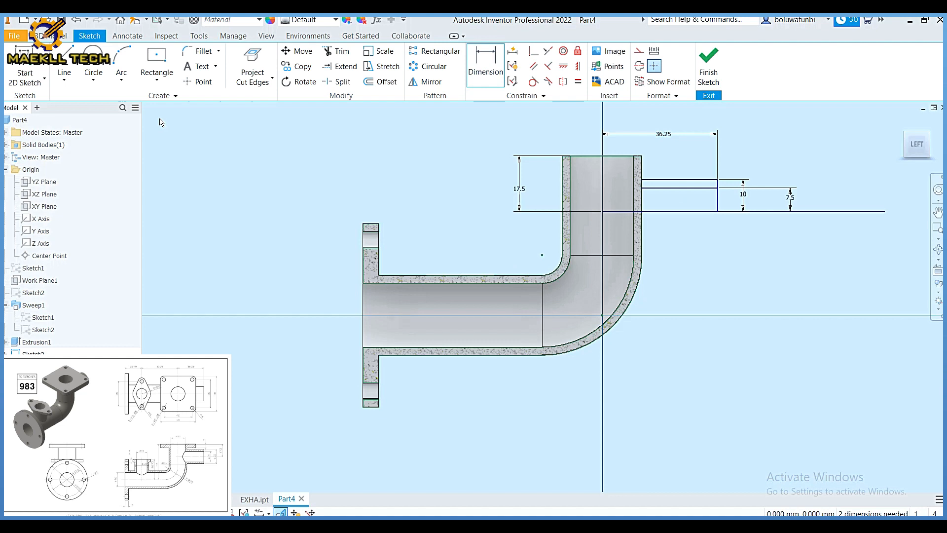
{"action": "left_click", "coordinate": [64, 67]}
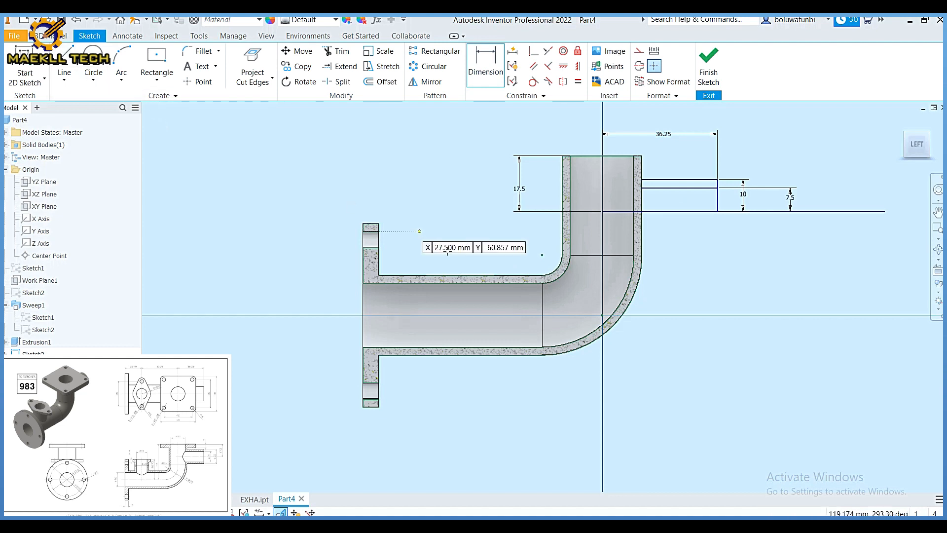
{"action": "left_click", "coordinate": [436, 315]}
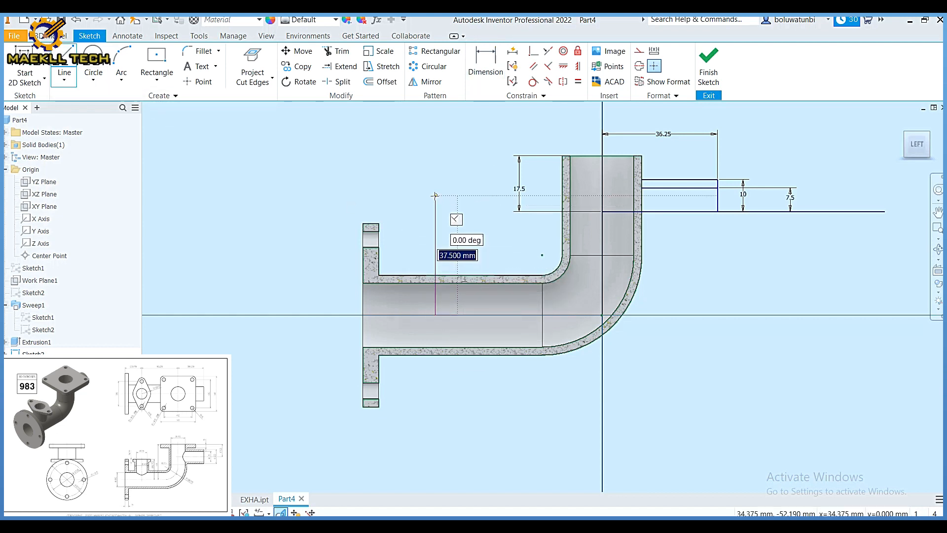
{"action": "left_click", "coordinate": [436, 179]}
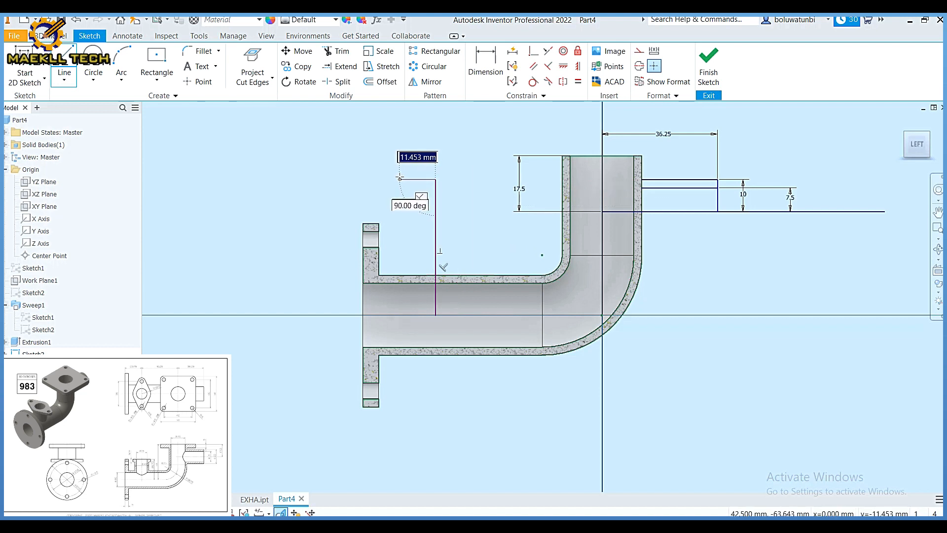
Step: Sketch the upright branch's half profile on the flange side of that axis: two vertical wall lines closed on top about 32.5 mm above the pipe's centreline
{"action": "left_click", "coordinate": [69, 65]}
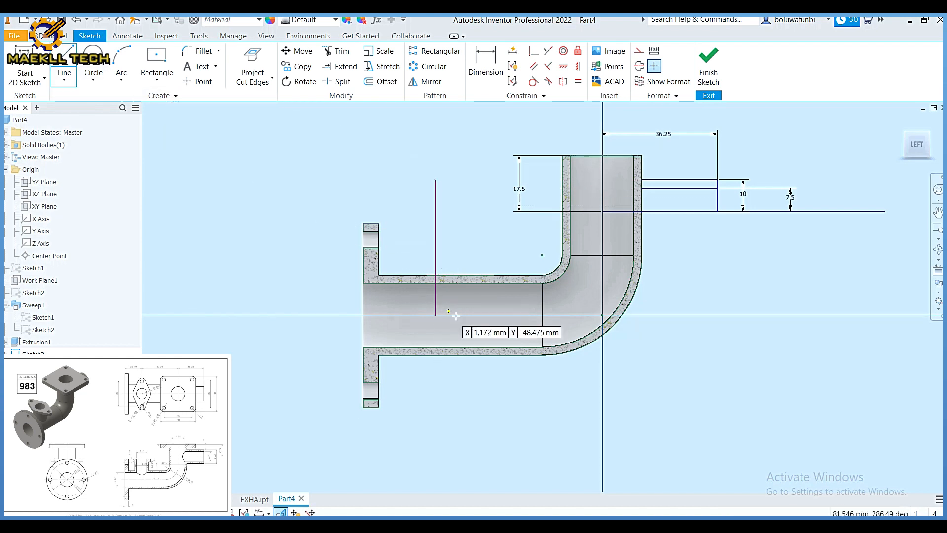
{"action": "left_click", "coordinate": [404, 211]}
{"action": "left_click", "coordinate": [436, 211]}
{"action": "left_click", "coordinate": [412, 212]}
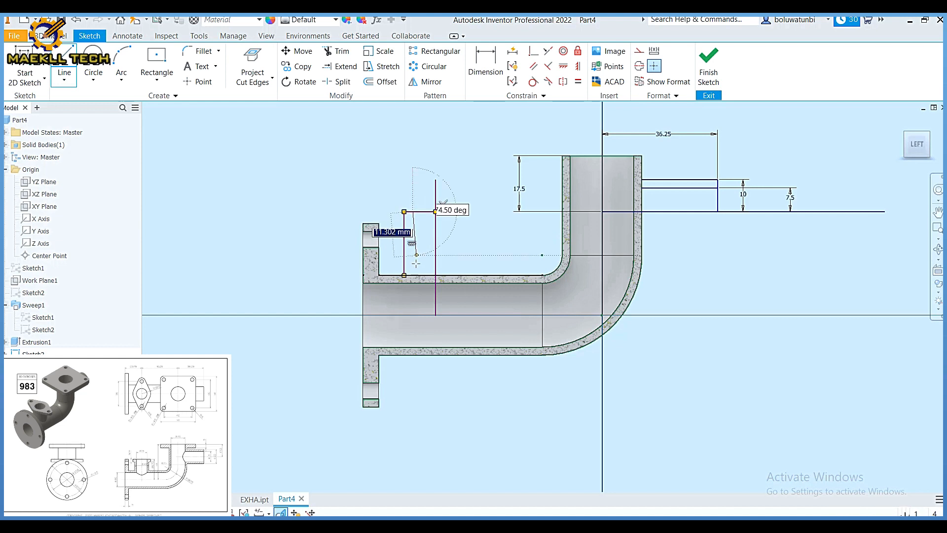
{"action": "left_click", "coordinate": [413, 275]}
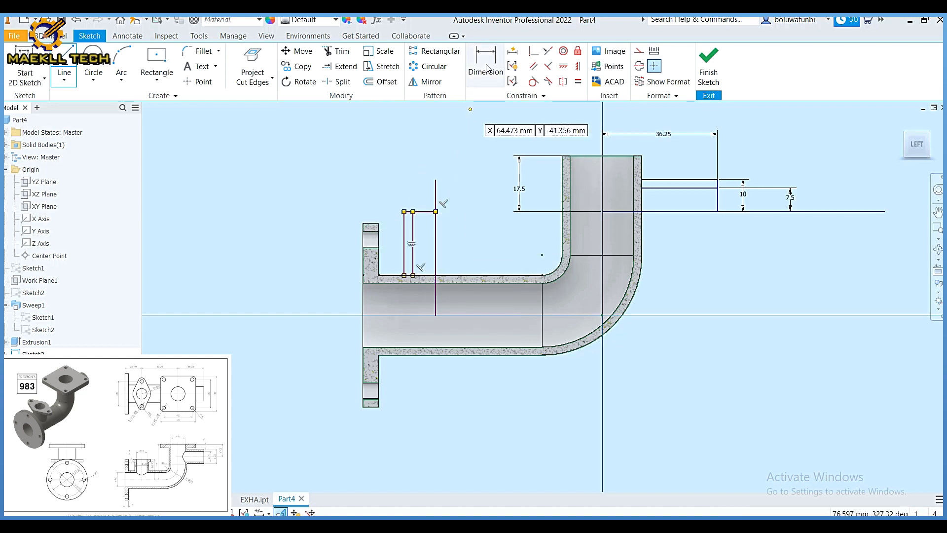
Step: Set the upright branch's outer radius to 10 mm and its inner wall line 7.5 mm from the axis
{"action": "key", "text": "d"}
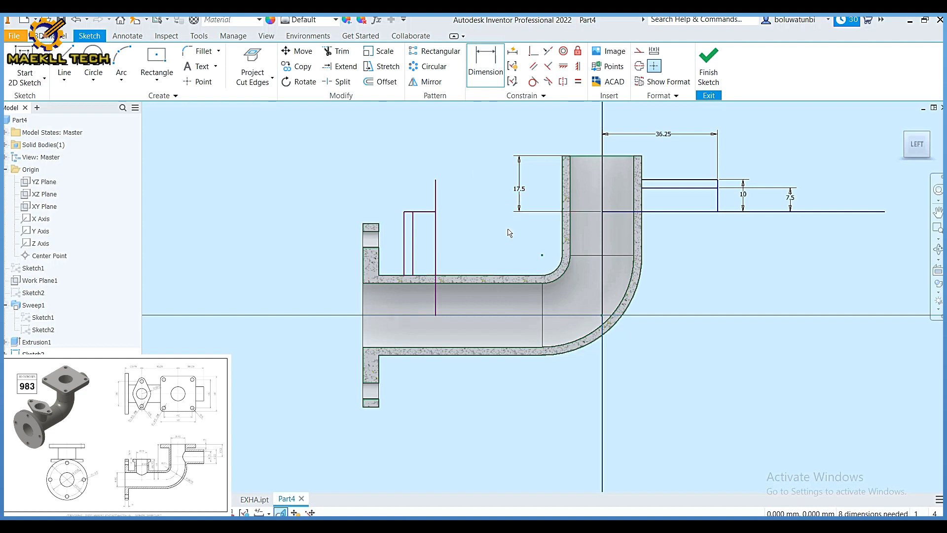
{"action": "left_click", "coordinate": [427, 211]}
{"action": "left_click", "coordinate": [424, 200]}
{"action": "type", "text": "10"}
{"action": "key", "text": "Return"}
{"action": "left_click", "coordinate": [435, 223]}
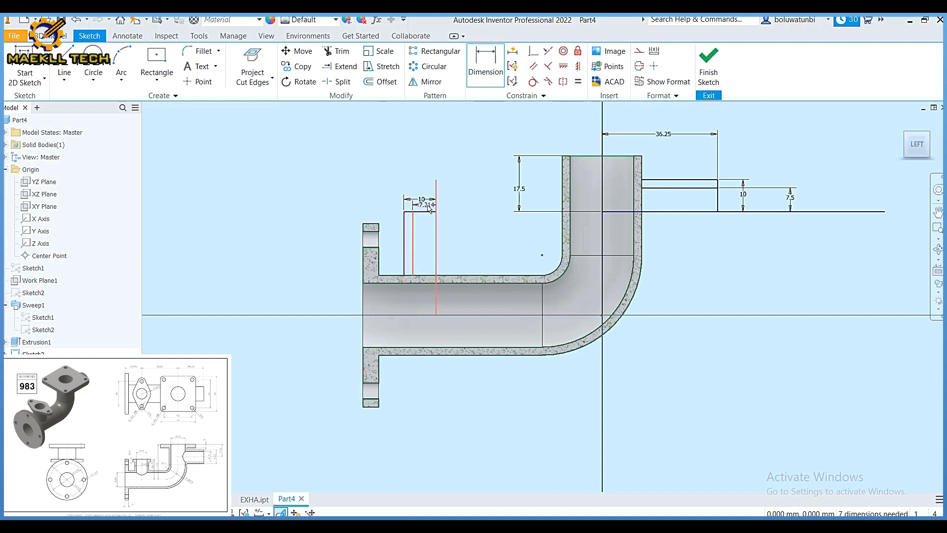
{"action": "left_click", "coordinate": [430, 207]}
{"action": "type", "text": "7."}
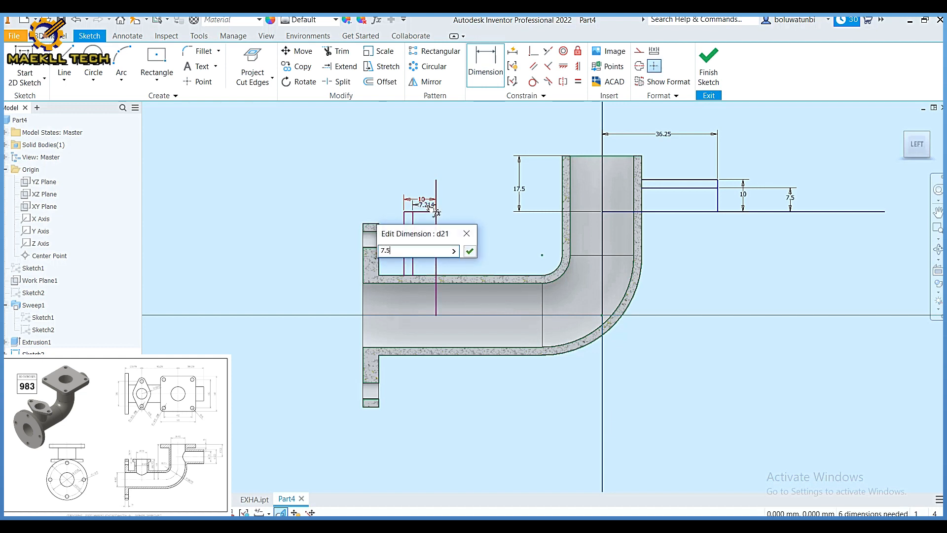
{"action": "type", "text": "5"}
{"action": "key", "text": "Return"}
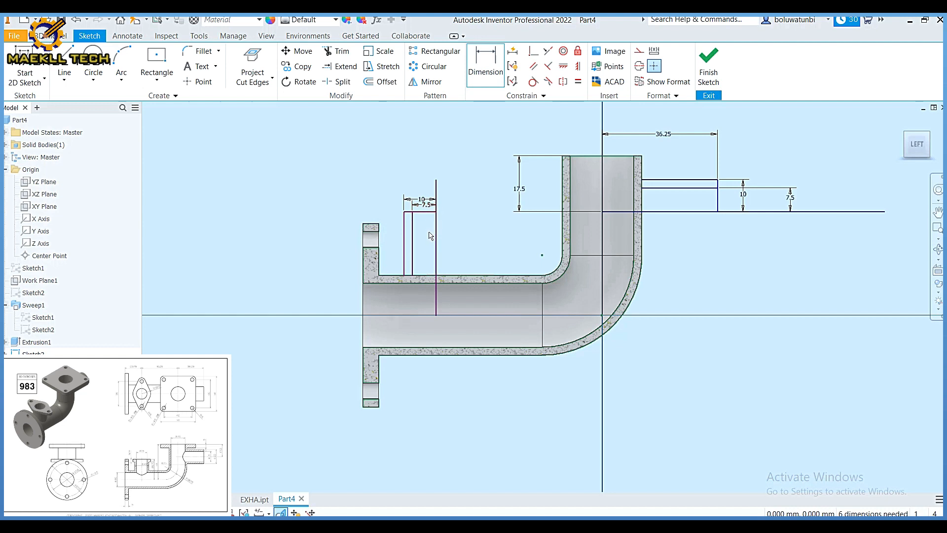
Step: Dimension the upright branch's top line 28.75 mm above the lower end of its axis
{"action": "left_click", "coordinate": [436, 315]}
{"action": "left_click", "coordinate": [427, 212]}
{"action": "left_click", "coordinate": [321, 247]}
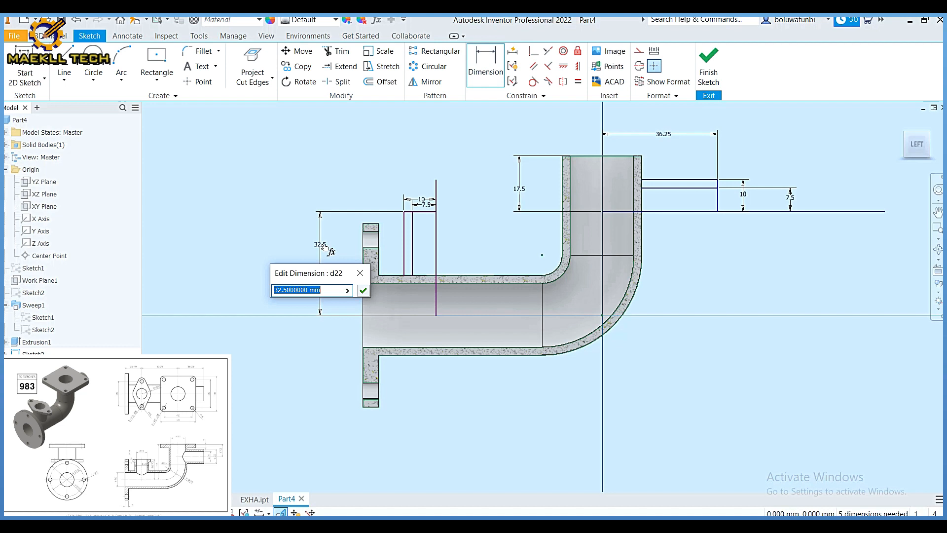
{"action": "type", "text": "28.75"}
{"action": "key", "text": "Return"}
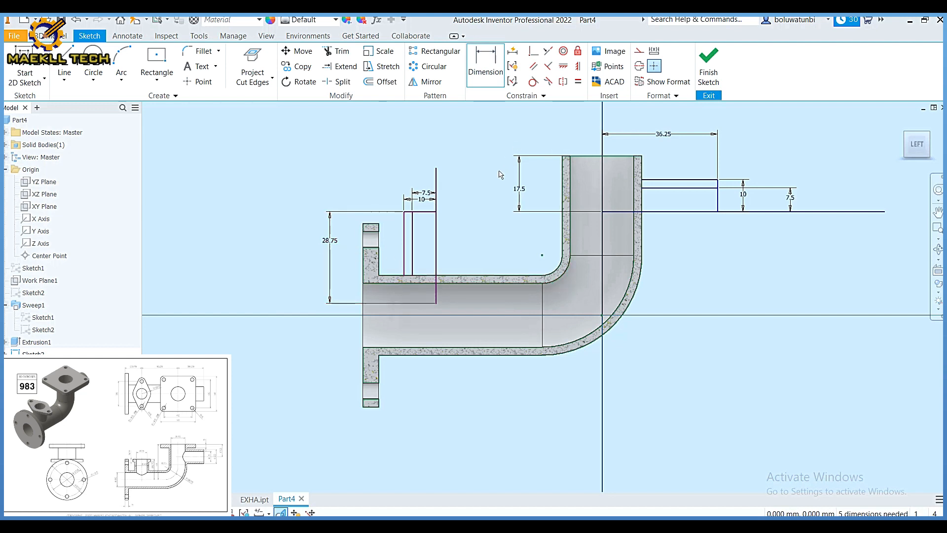
Step: Dimension the lower end of the upright axis at 0 mm from the horizontal pipe's centreline
{"action": "left_click", "coordinate": [484, 59]}
{"action": "left_click", "coordinate": [436, 303]}
{"action": "left_click", "coordinate": [591, 315]}
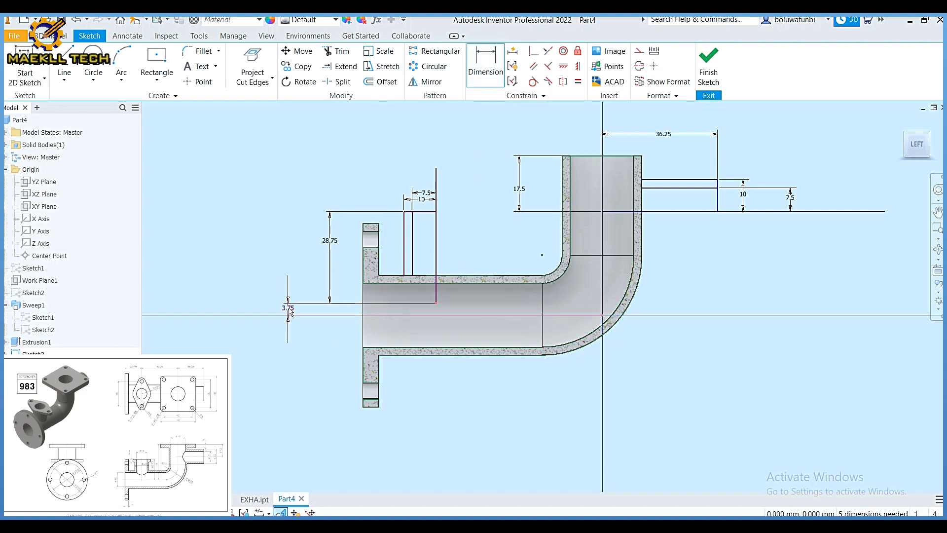
{"action": "left_click", "coordinate": [290, 312]}
{"action": "type", "text": "0"}
{"action": "key", "text": "Return"}
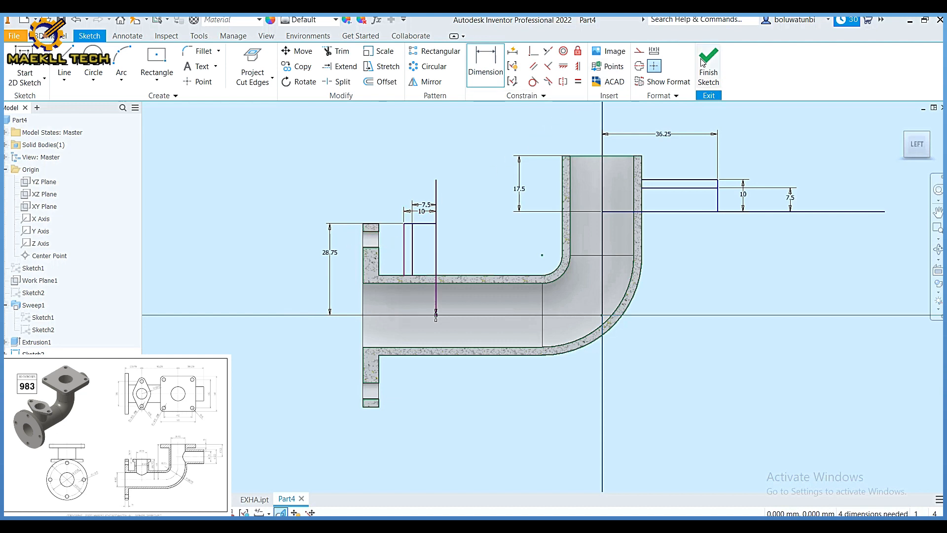
Step: Finish the sketch and revolve the upright branch's thin wall strip 360° about its vertical axis, joined to the body
{"action": "key", "text": "F6"}
{"action": "scroll", "coordinate": [436, 293], "scroll_direction": "down", "scroll_amount": 3}
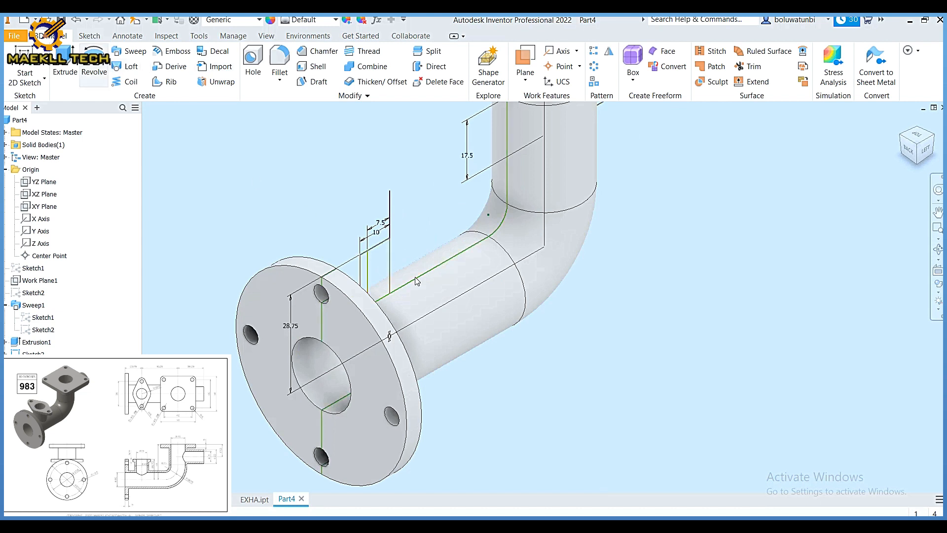
{"action": "left_click", "coordinate": [93, 61]}
{"action": "left_click", "coordinate": [365, 279]}
{"action": "scroll", "coordinate": [366, 276], "scroll_direction": "down", "scroll_amount": 5}
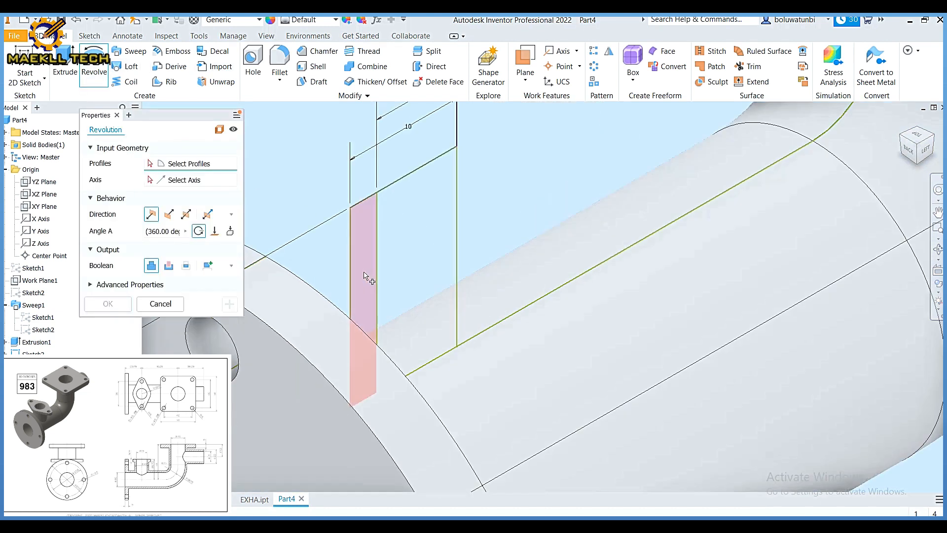
{"action": "left_click", "coordinate": [196, 185]}
{"action": "left_click", "coordinate": [462, 241]}
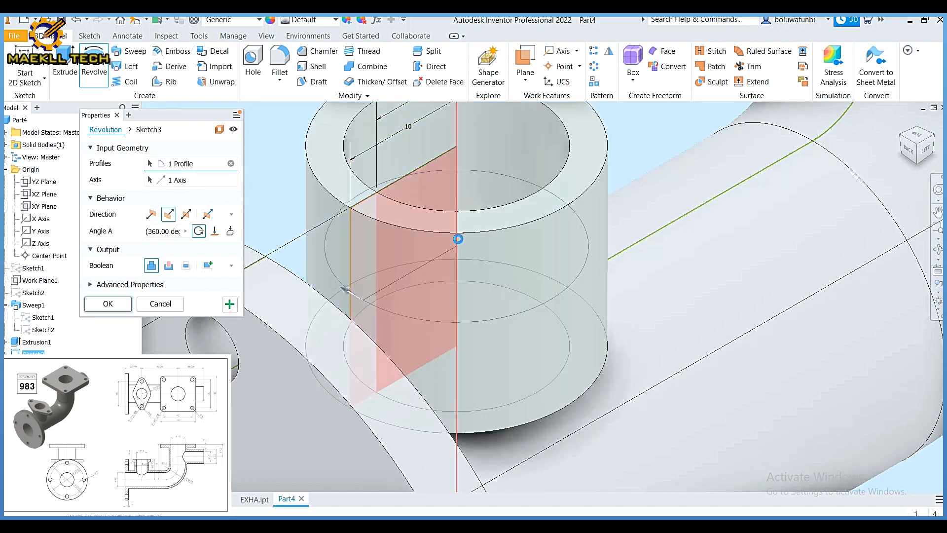
{"action": "left_click", "coordinate": [125, 303]}
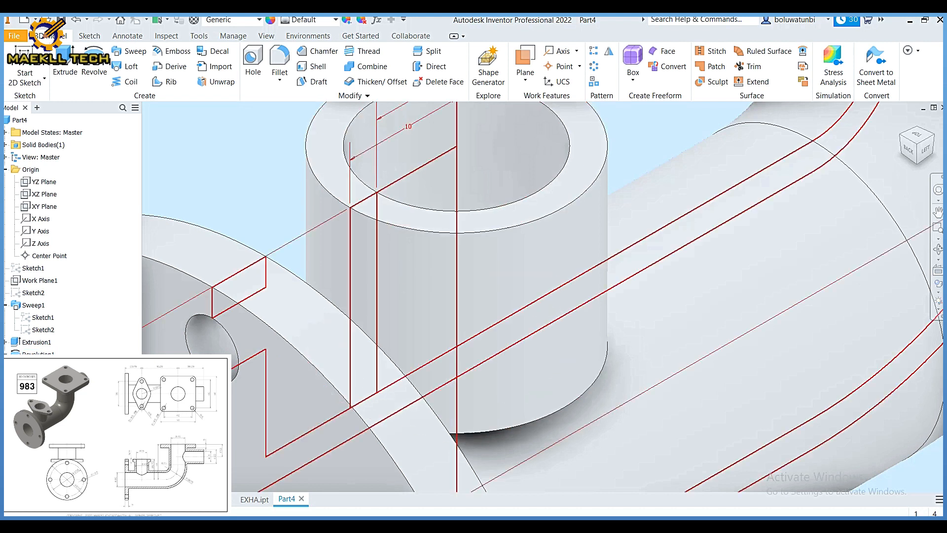
Step: Share the branches' sketch so its profiles can be reused by another revolve
{"action": "right_click", "coordinate": [42, 293]}
{"action": "left_click", "coordinate": [78, 346]}
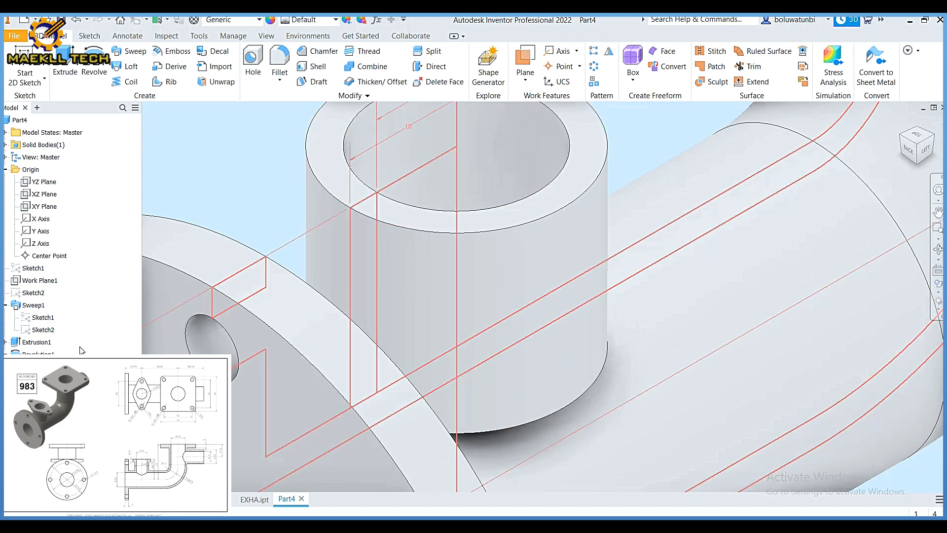
{"action": "scroll", "coordinate": [383, 315], "scroll_direction": "down", "scroll_amount": 5}
{"action": "middle_click_drag", "start_coordinate": [289, 310], "coordinate": [267, 313]}
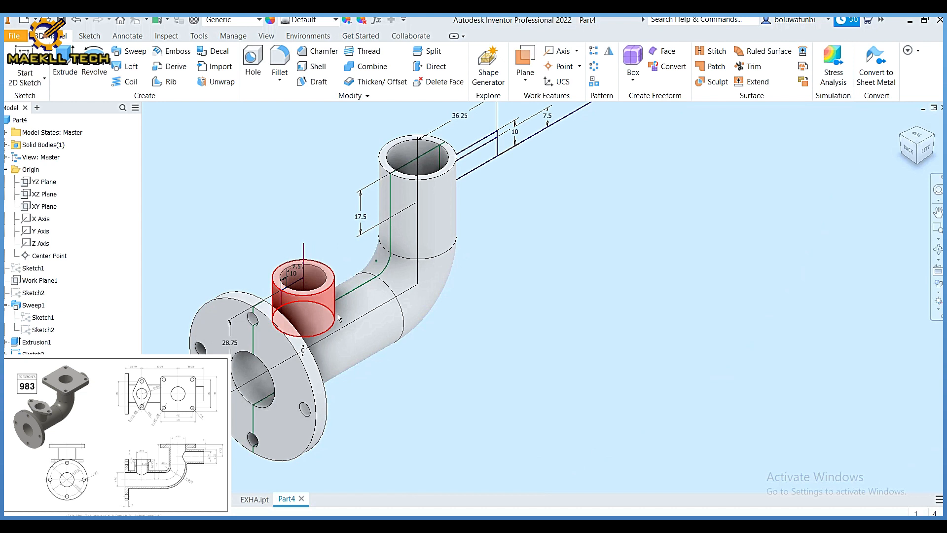
{"action": "scroll", "coordinate": [336, 321], "scroll_direction": "up", "scroll_amount": 3}
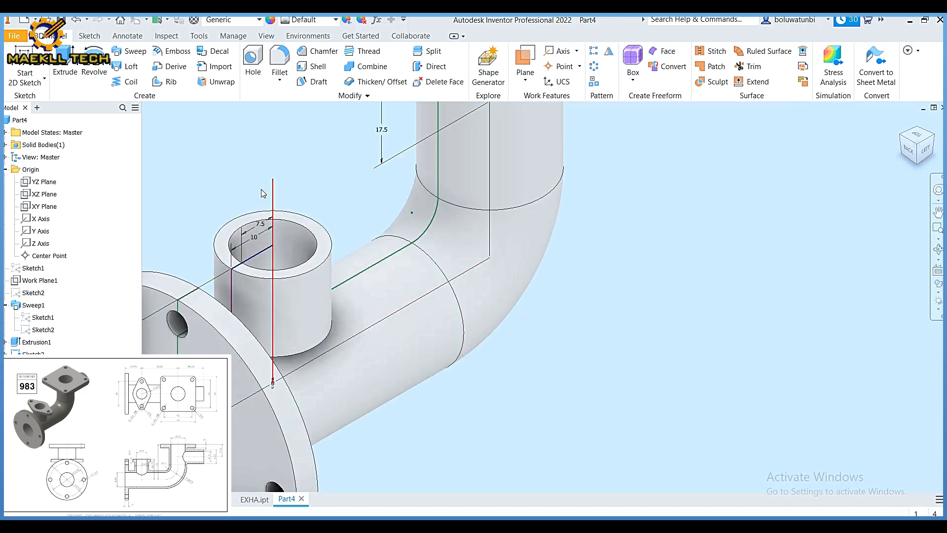
Step: Revolve the side branch's thin wall strip 360° about its horizontal axis, joined to the body
{"action": "left_click", "coordinate": [101, 67]}
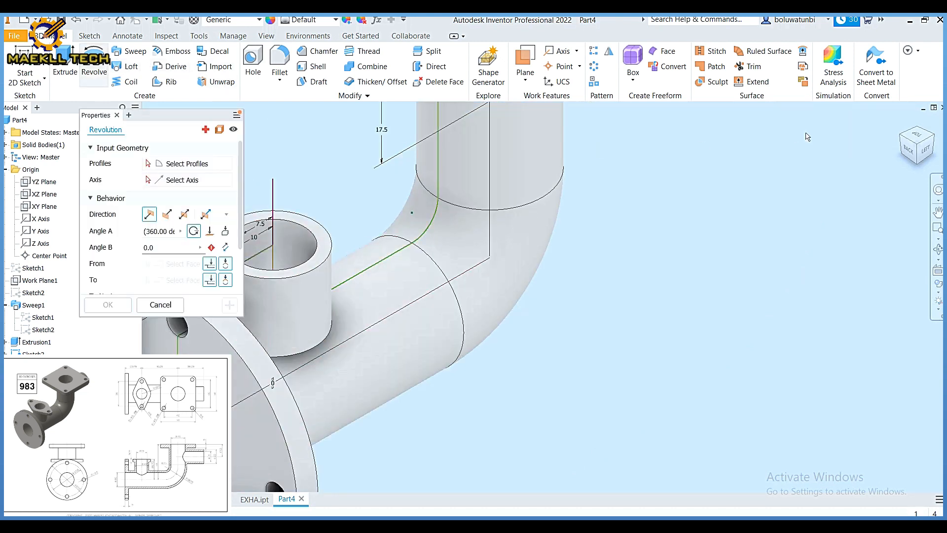
{"action": "left_click", "coordinate": [932, 140]}
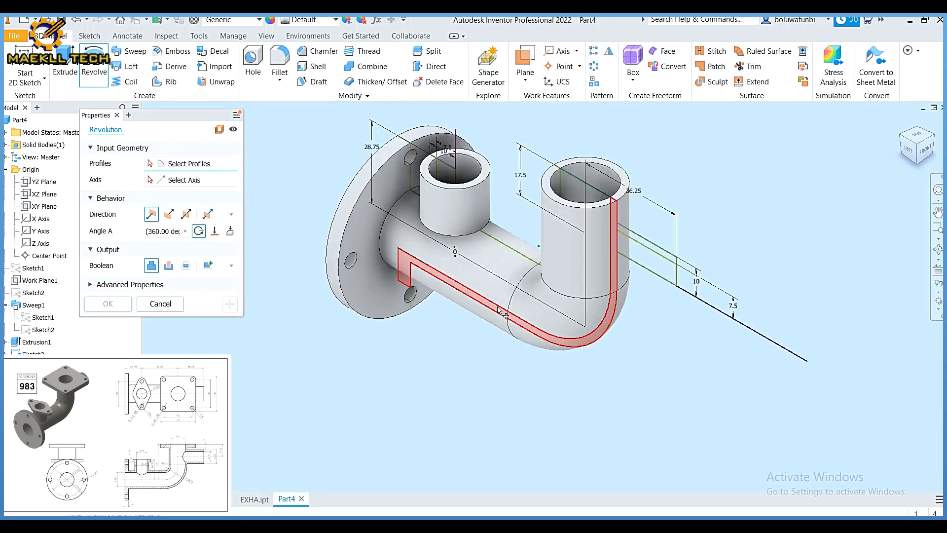
{"action": "scroll", "coordinate": [563, 250], "scroll_direction": "up", "scroll_amount": 3}
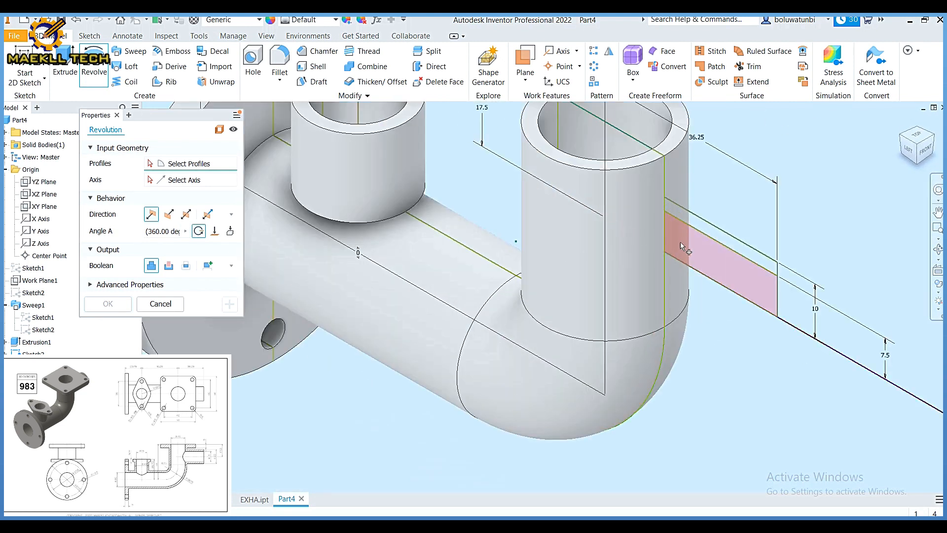
{"action": "left_click", "coordinate": [703, 230]}
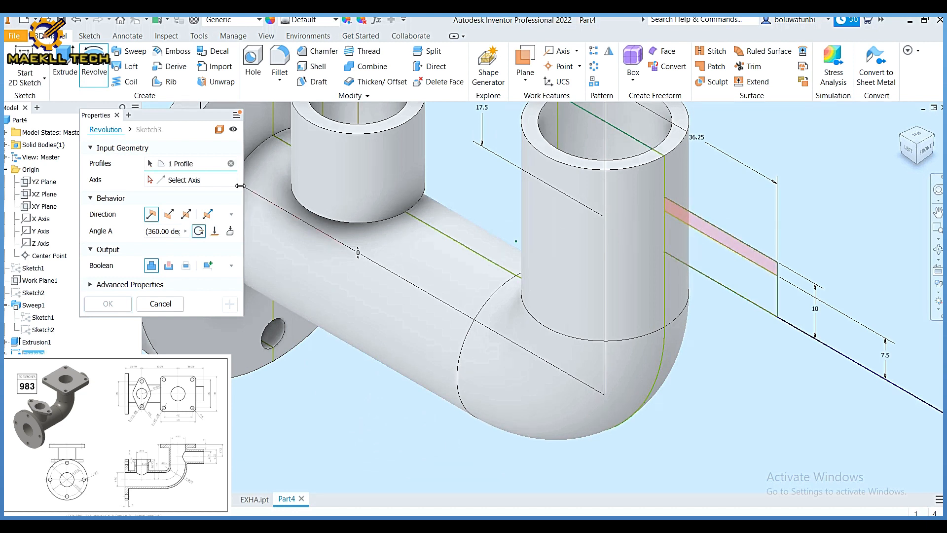
{"action": "left_click", "coordinate": [707, 281]}
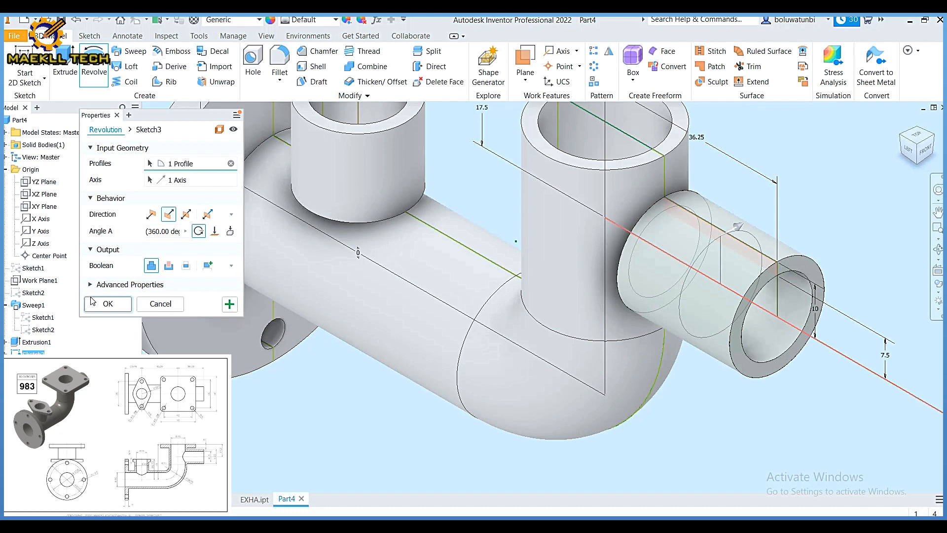
{"action": "left_click", "coordinate": [105, 303]}
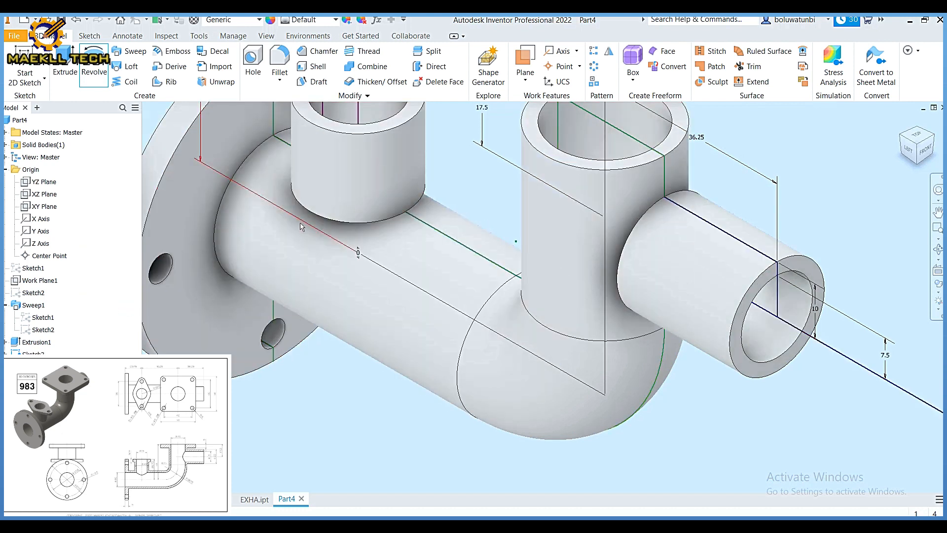
Step: Start a sketch on the side branch's inner annular end face and project the cut edges into it
{"action": "left_click", "coordinate": [903, 140]}
{"action": "scroll", "coordinate": [582, 299], "scroll_direction": "up", "scroll_amount": 5}
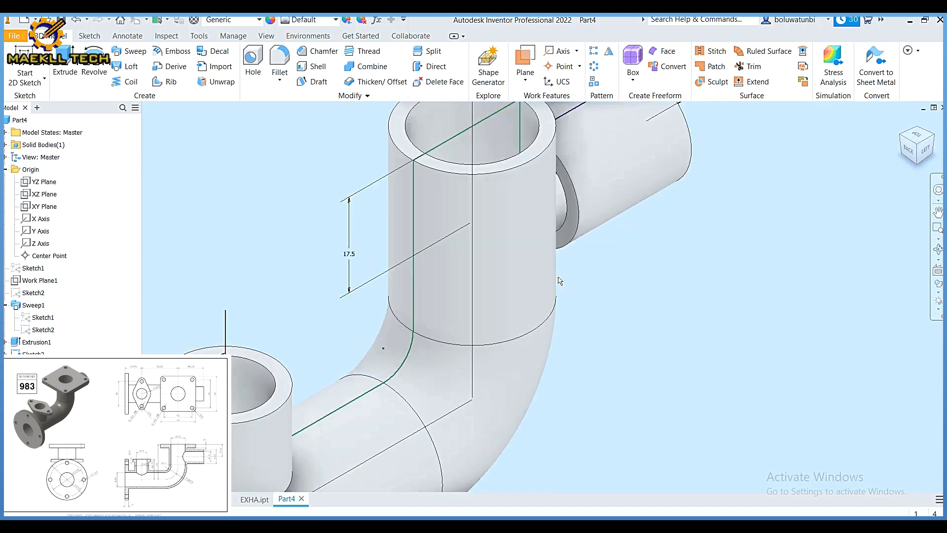
{"action": "scroll", "coordinate": [561, 281], "scroll_direction": "up", "scroll_amount": 3}
{"action": "left_click", "coordinate": [582, 196]}
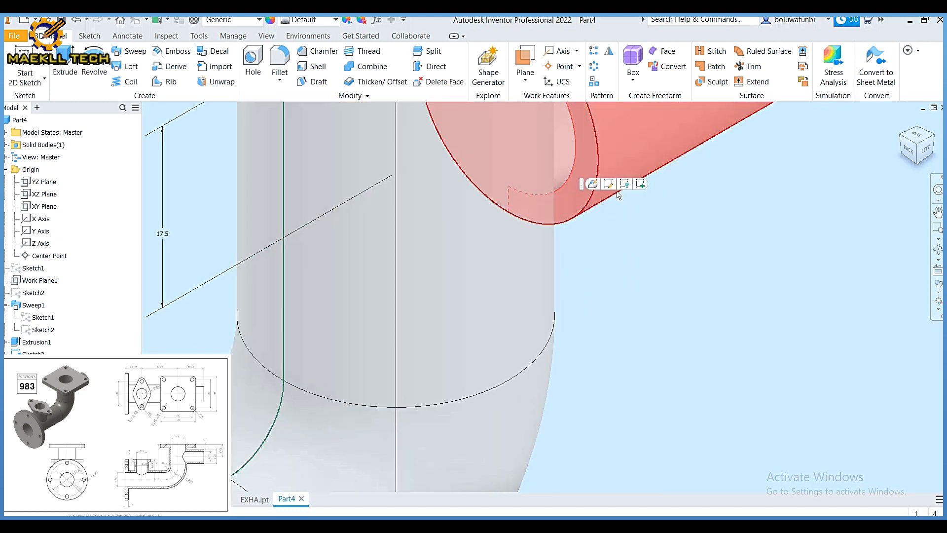
{"action": "left_click", "coordinate": [641, 184]}
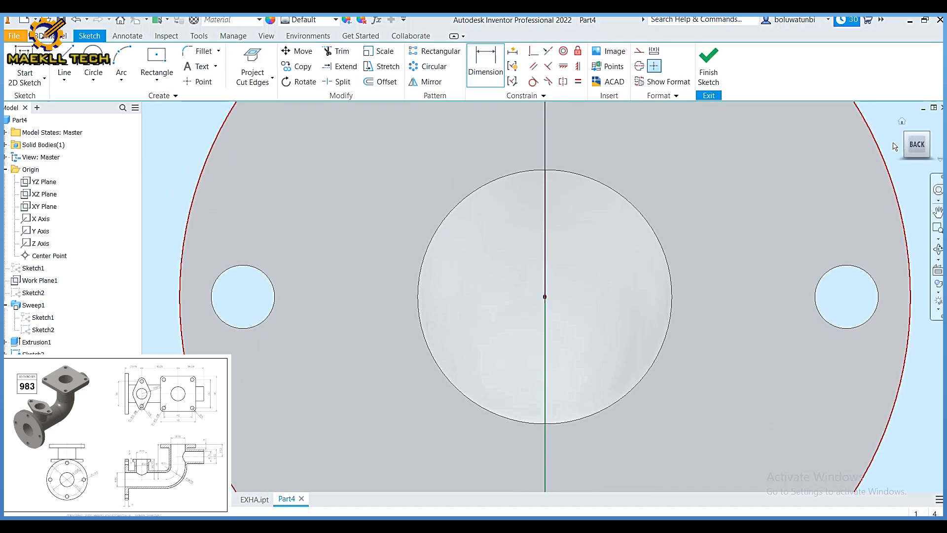
{"action": "left_click", "coordinate": [927, 142]}
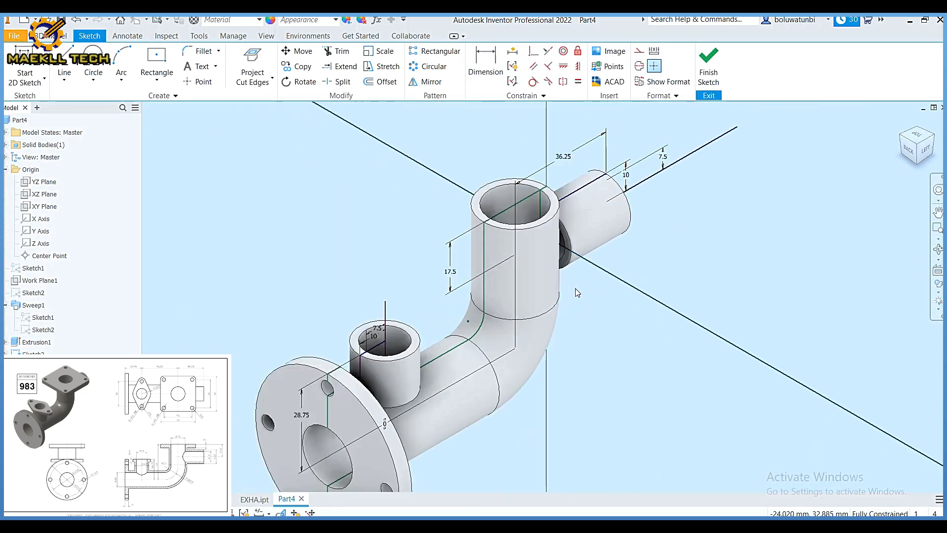
{"action": "middle_click_drag", "start_coordinate": [546, 279], "coordinate": [500, 327]}
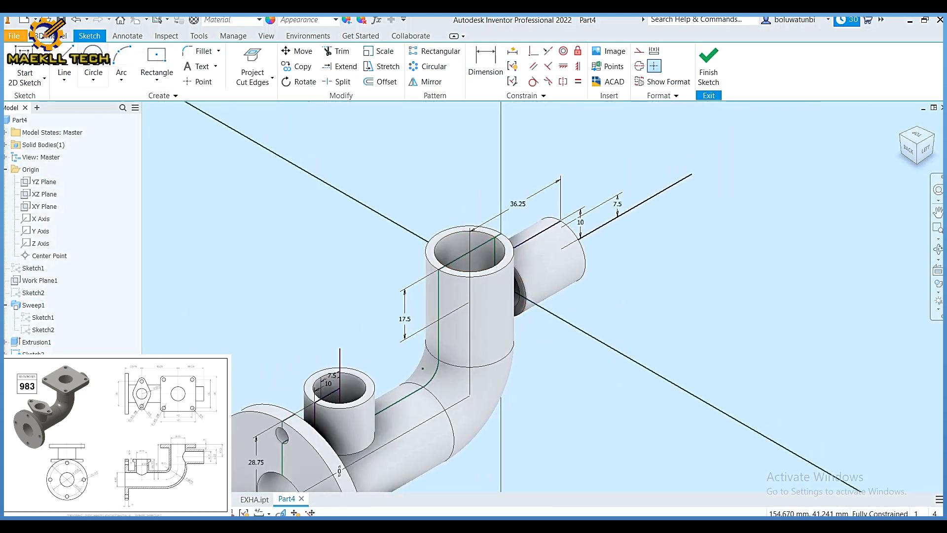
{"action": "left_click", "coordinate": [258, 63]}
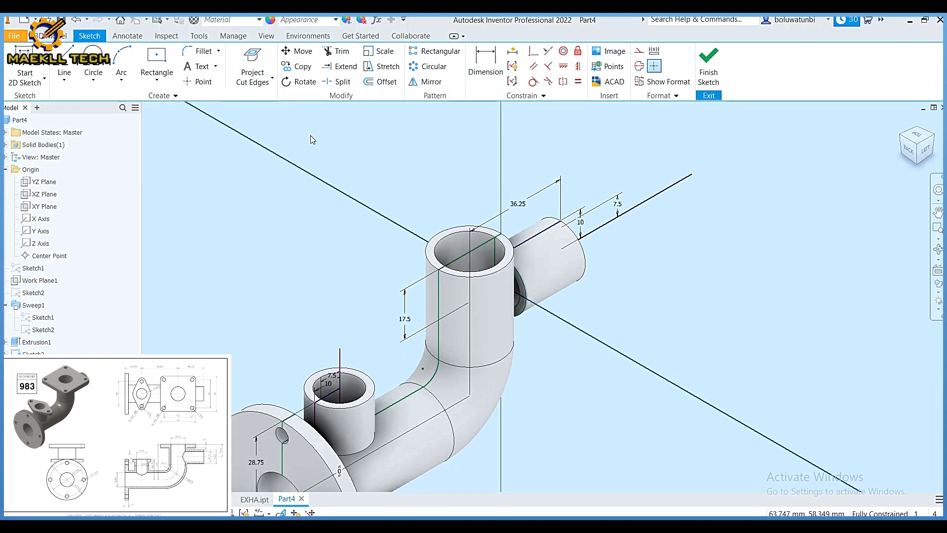
Step: Extrude both parts of the side branch's ring profile To Next, joined to the upright pipe
{"action": "left_click", "coordinate": [60, 38]}
{"action": "left_click", "coordinate": [64, 59]}
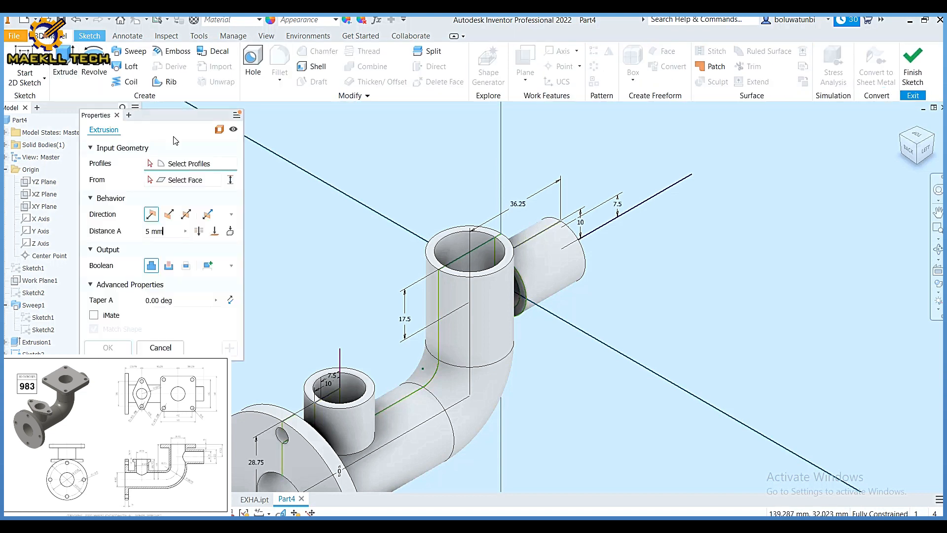
{"action": "scroll", "coordinate": [516, 289], "scroll_direction": "up", "scroll_amount": 5}
{"action": "left_click", "coordinate": [545, 271]}
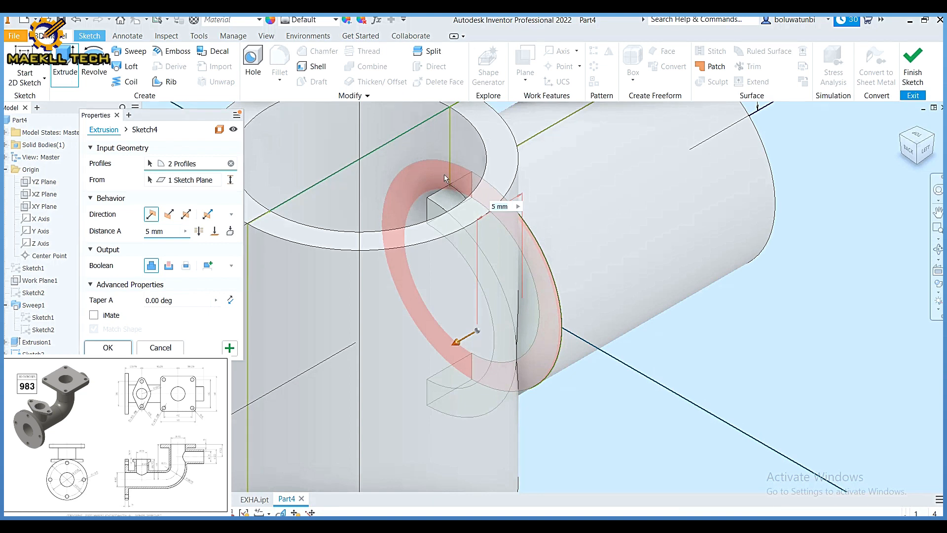
{"action": "left_click", "coordinate": [444, 173]}
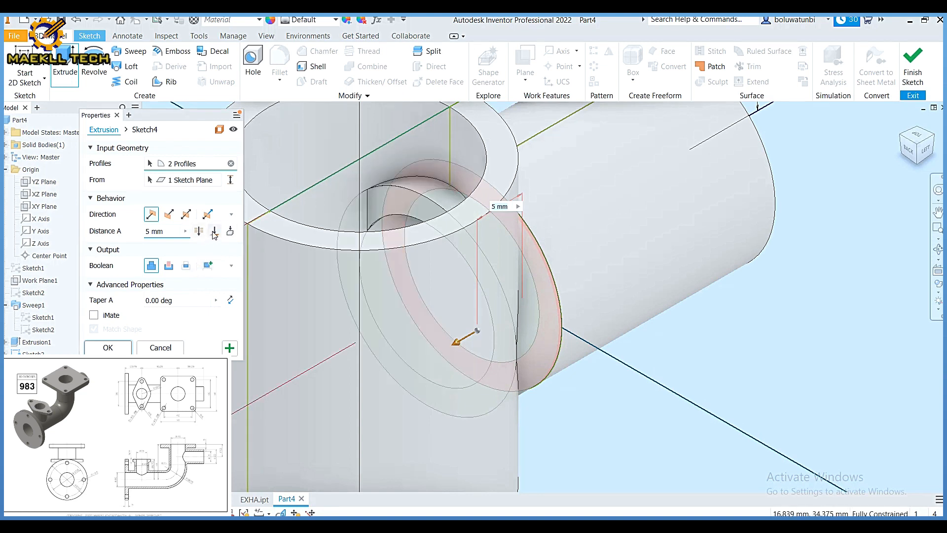
{"action": "left_click", "coordinate": [230, 231]}
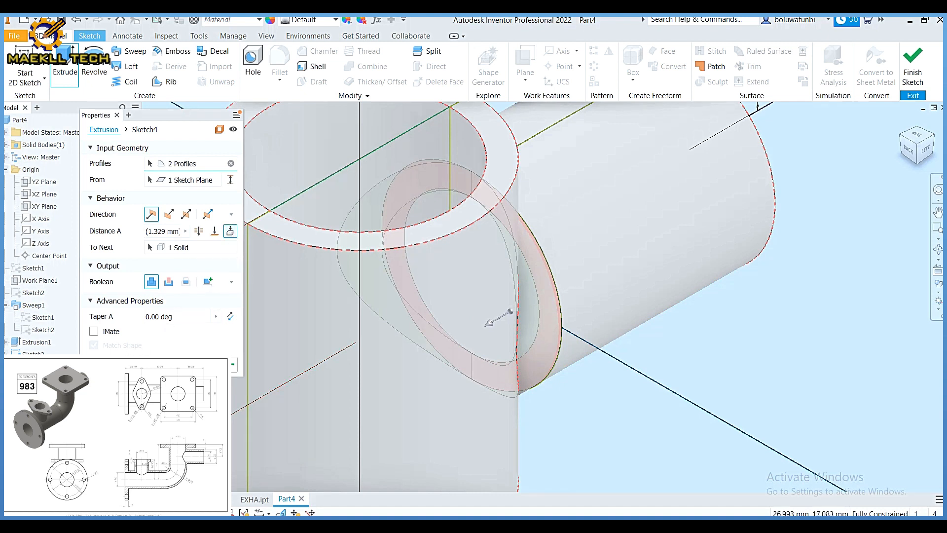
{"action": "key", "text": "Return"}
Step: Start a sketch on the lower annular end face of the small upright branch beside the round flange
{"action": "scroll", "coordinate": [441, 225], "scroll_direction": "up", "scroll_amount": 5}
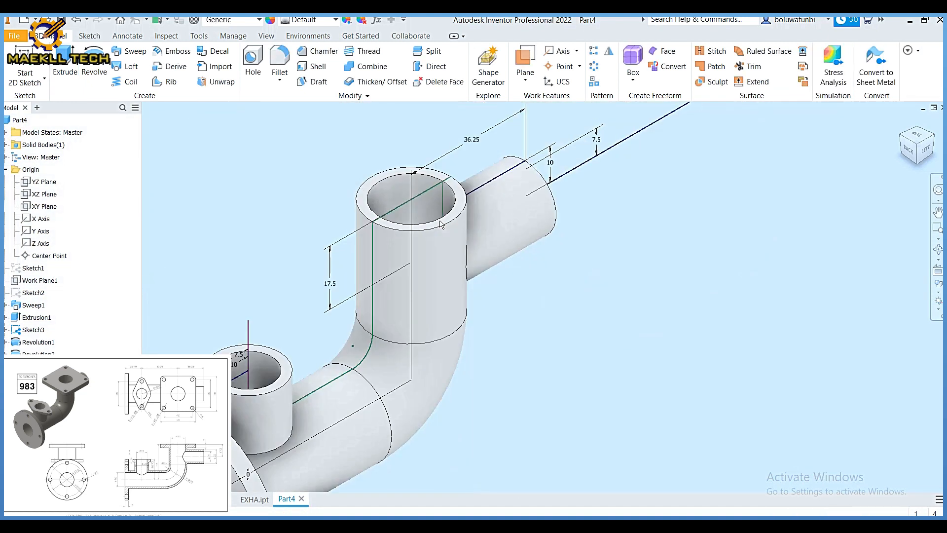
{"action": "middle_click_drag", "start_coordinate": [444, 269], "coordinate": [519, 188]}
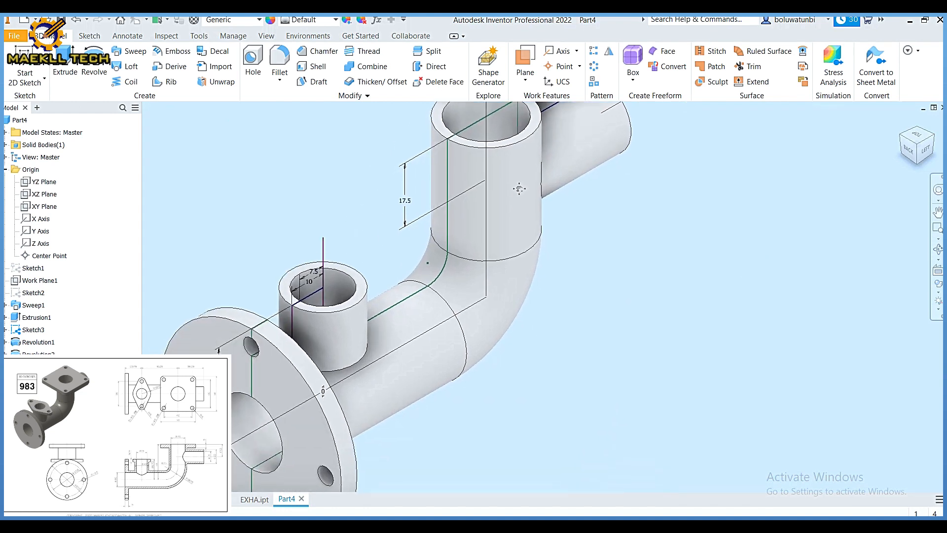
{"action": "left_click", "coordinate": [932, 141]}
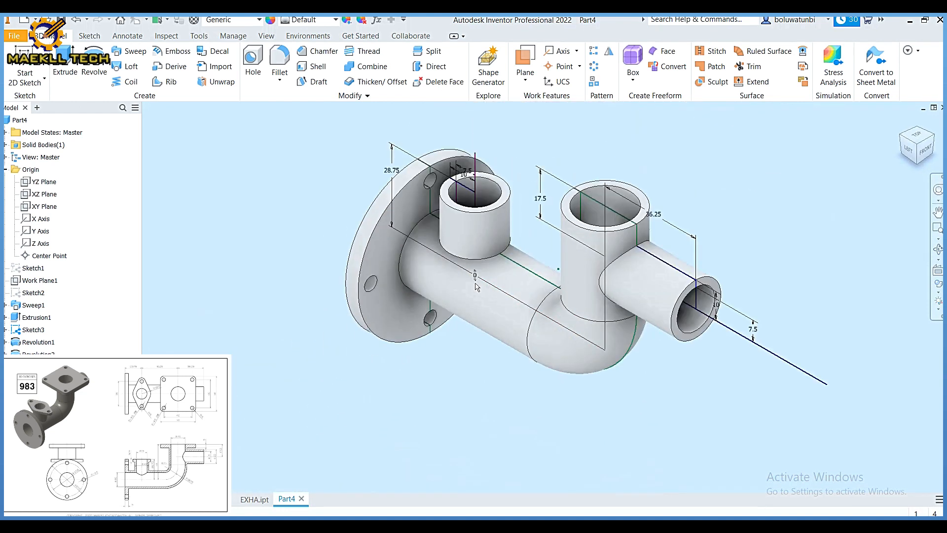
{"action": "scroll", "coordinate": [476, 287], "scroll_direction": "down", "scroll_amount": 3}
{"action": "middle_click_drag", "start_coordinate": [438, 270], "coordinate": [463, 222], "text": "shift"}
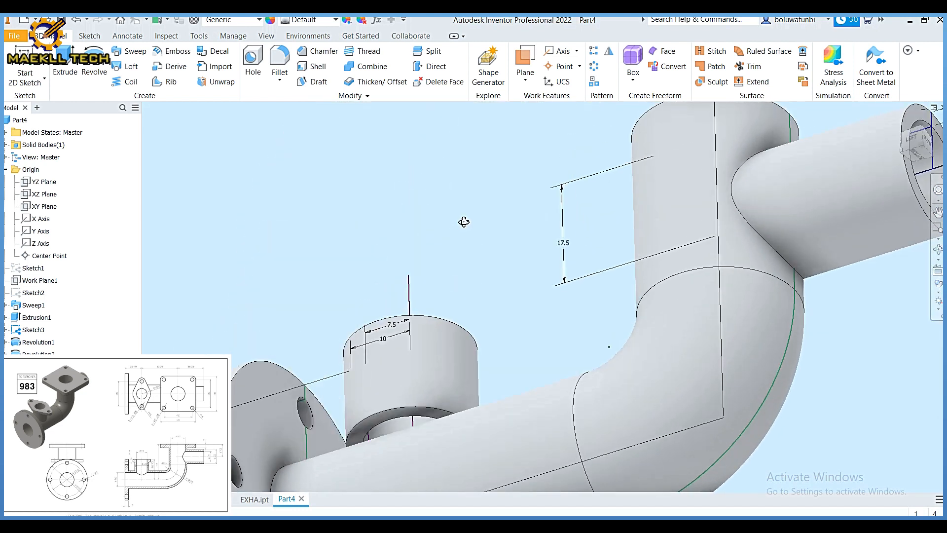
{"action": "left_click", "coordinate": [413, 416]}
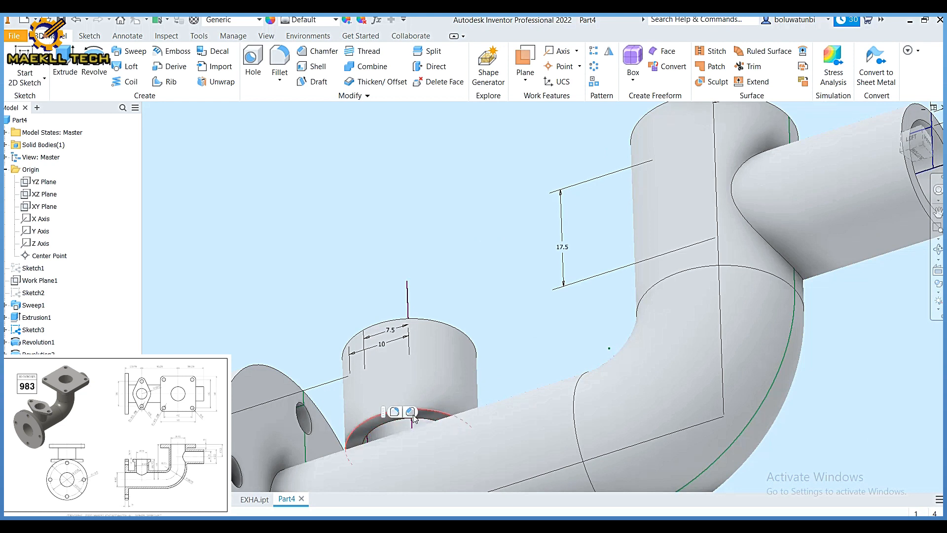
{"action": "scroll", "coordinate": [366, 425], "scroll_direction": "down", "scroll_amount": 3}
{"action": "left_click", "coordinate": [371, 422]}
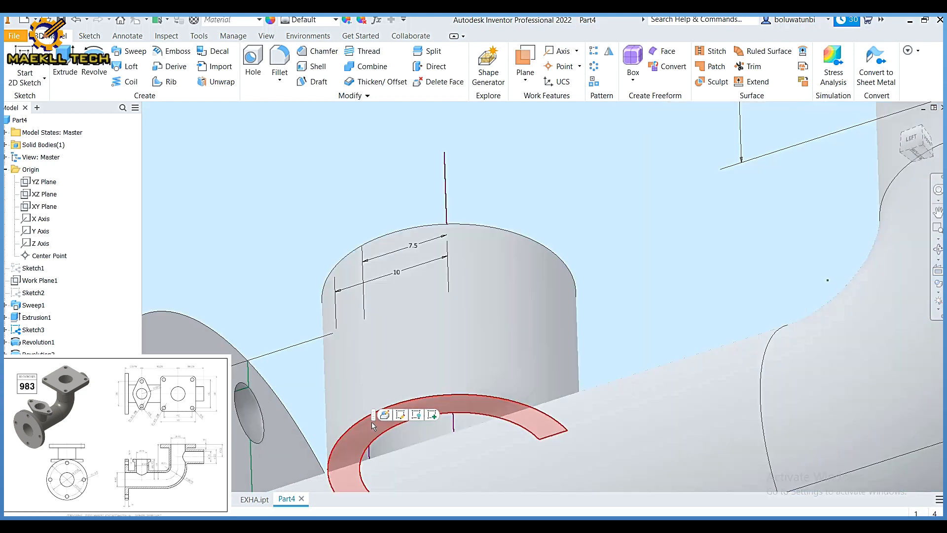
{"action": "left_click", "coordinate": [432, 415]}
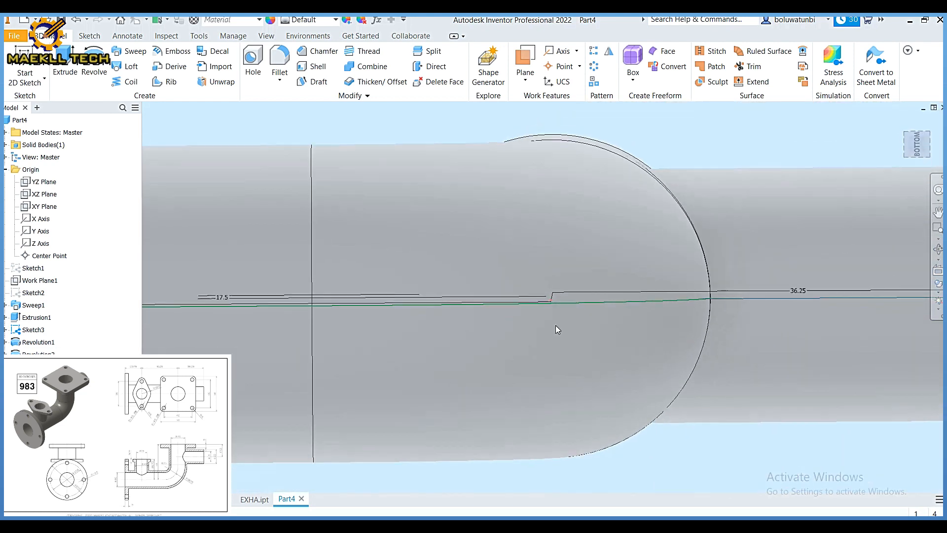
Step: Project the cut edges into the sketch on the small upright branch's lower face
{"action": "left_click", "coordinate": [917, 127]}
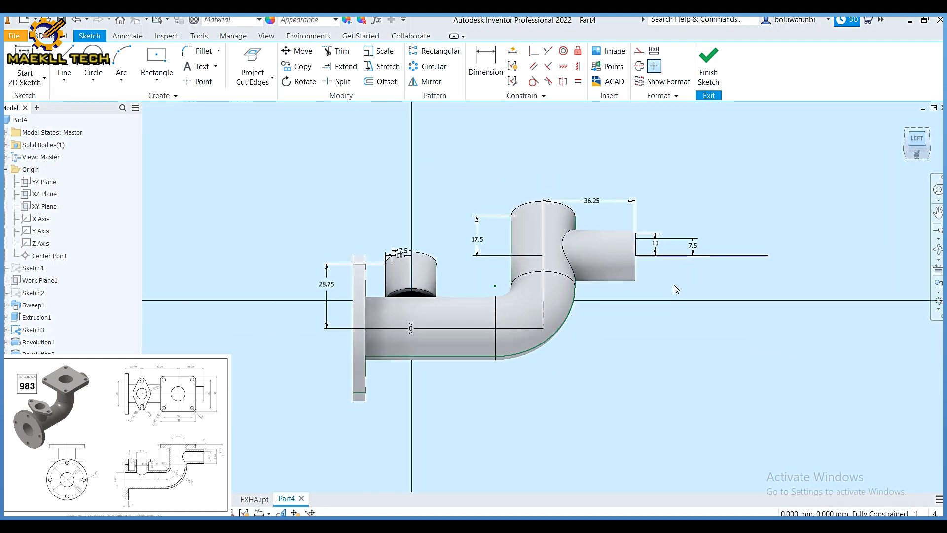
{"action": "left_click", "coordinate": [927, 140]}
{"action": "scroll", "coordinate": [470, 280], "scroll_direction": "down", "scroll_amount": 6}
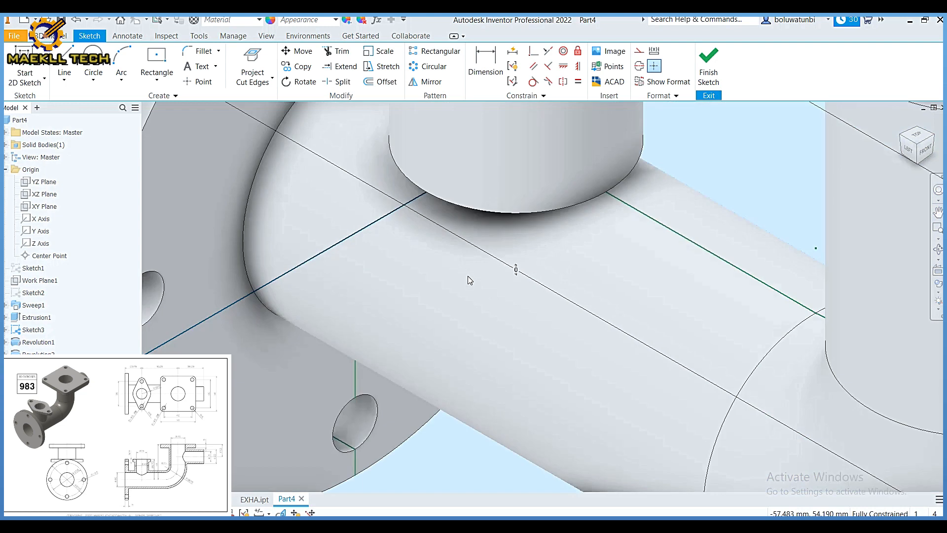
{"action": "mouse_move", "coordinate": [469, 280]}
{"action": "middle_mouse_down"}
{"action": "mouse_move", "coordinate": [490, 357]}
{"action": "mouse_move", "coordinate": [502, 312]}
{"action": "middle_mouse_up"}
{"action": "key", "text": "F6"}
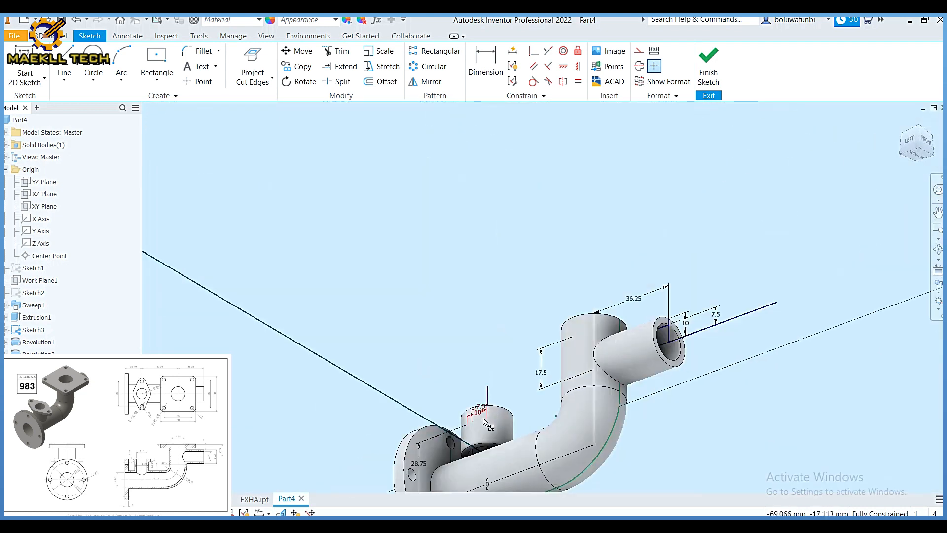
{"action": "scroll", "coordinate": [494, 401], "scroll_direction": "down", "scroll_amount": 5}
{"action": "middle_click_drag", "start_coordinate": [493, 401], "coordinate": [513, 323]}
{"action": "scroll", "coordinate": [487, 406], "scroll_direction": "down", "scroll_amount": 3}
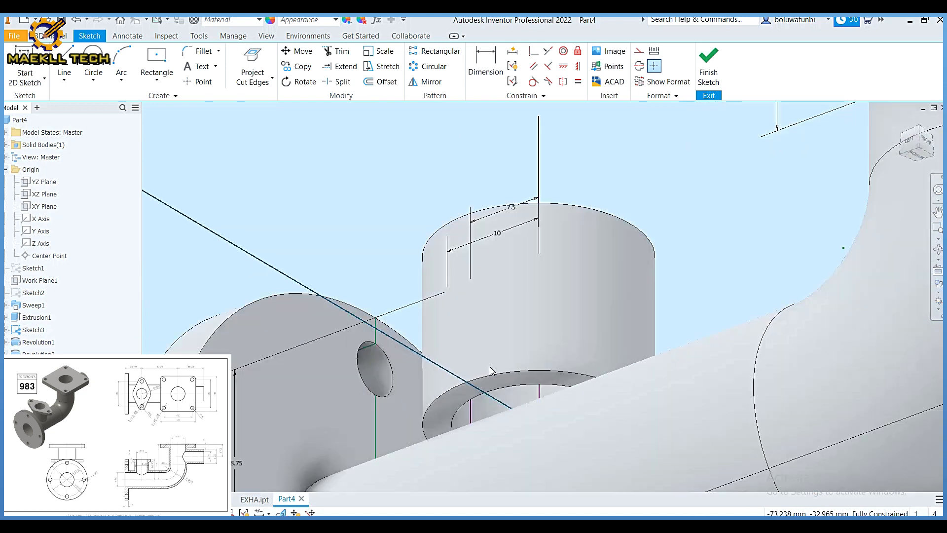
{"action": "left_click", "coordinate": [254, 56]}
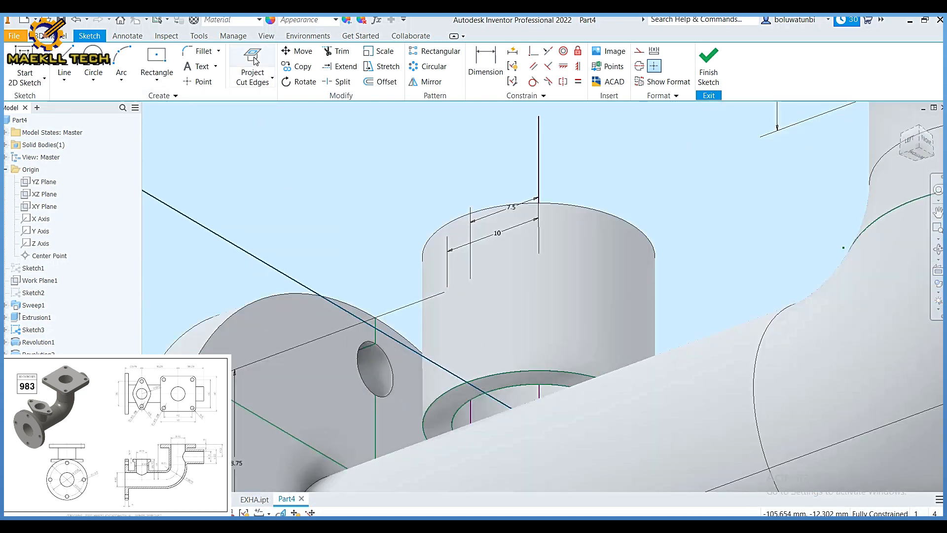
Step: Extrude both parts of the small upright branch's ring profile To Next, joined to the pipe
{"action": "left_click", "coordinate": [60, 37]}
{"action": "left_click", "coordinate": [67, 59]}
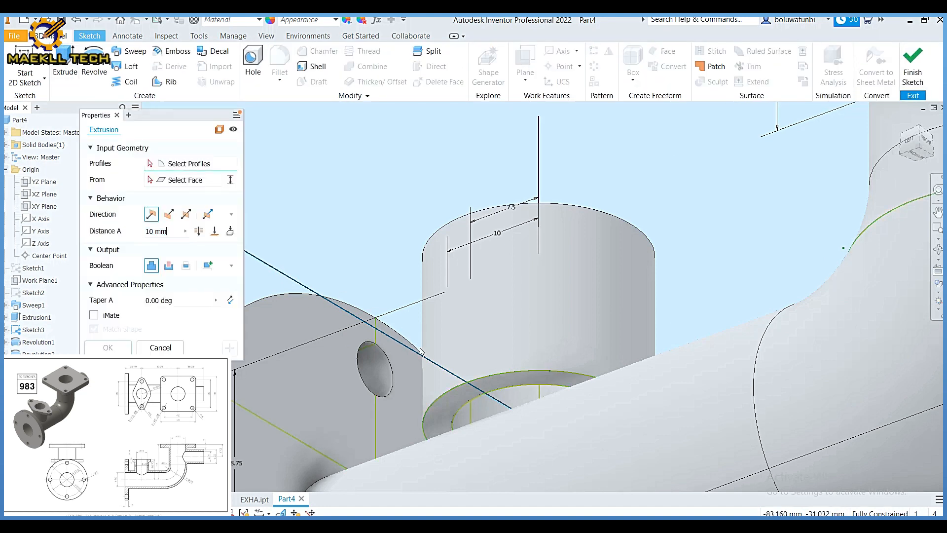
{"action": "left_click", "coordinate": [487, 390]}
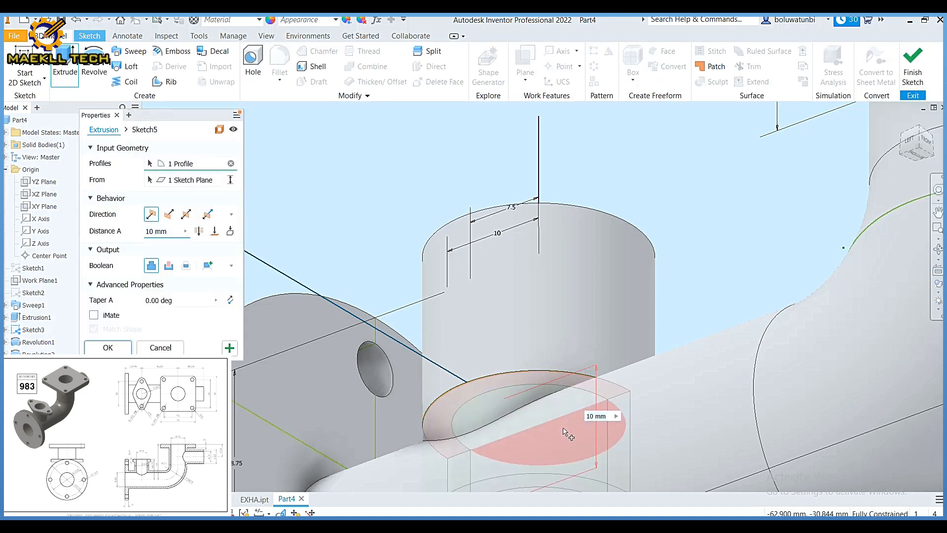
{"action": "left_click", "coordinate": [617, 452]}
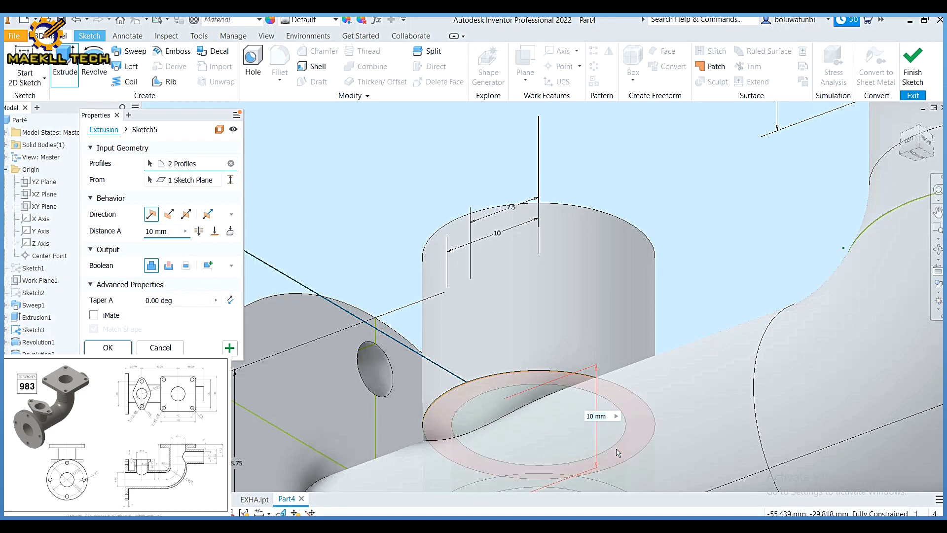
{"action": "left_click", "coordinate": [230, 231]}
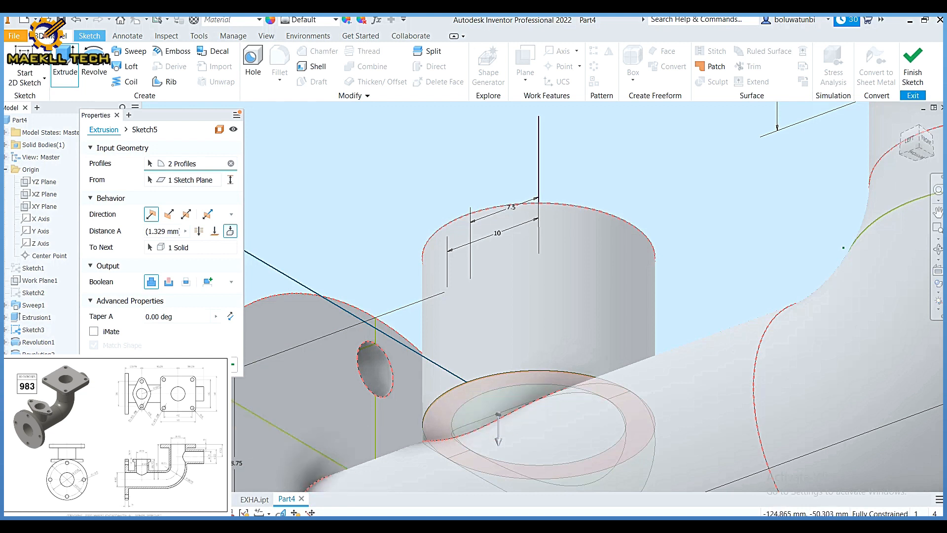
{"action": "key", "text": "Return"}
Step: Sketch on the side branch's outer annular end face, projecting its inner and outer circular edges, and finish the sketch
{"action": "scroll", "coordinate": [556, 410], "scroll_direction": "down", "scroll_amount": 3}
{"action": "middle_click_drag", "start_coordinate": [556, 410], "coordinate": [508, 343]}
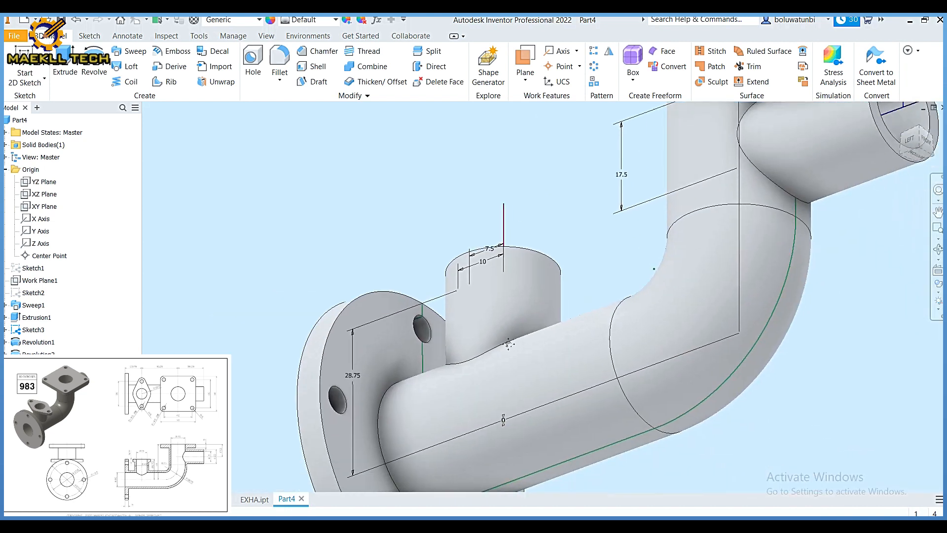
{"action": "middle_click_drag", "start_coordinate": [753, 244], "coordinate": [601, 309]}
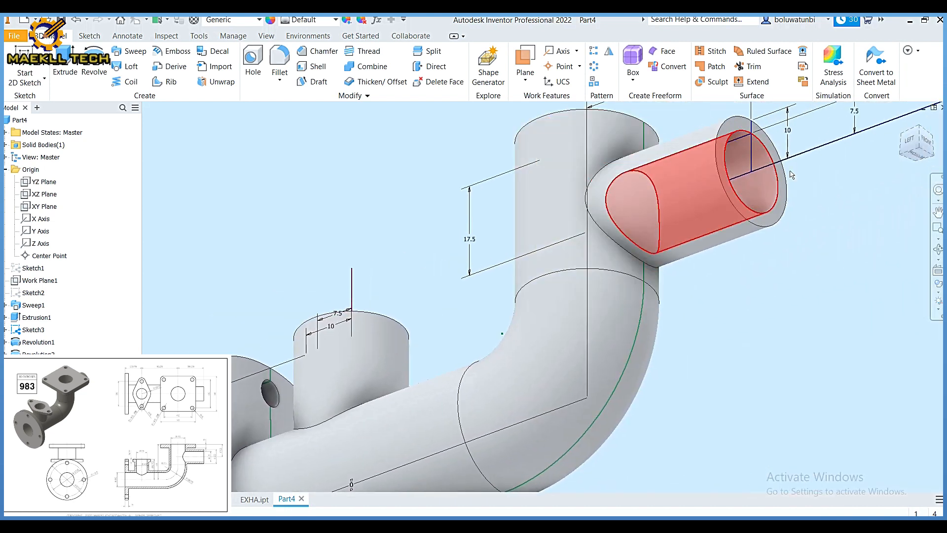
{"action": "left_click", "coordinate": [920, 131]}
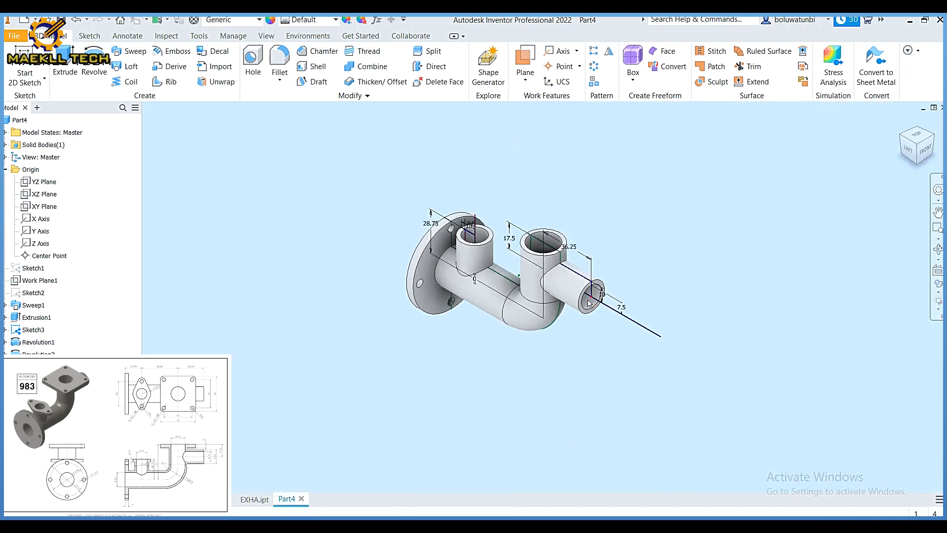
{"action": "scroll", "coordinate": [575, 295], "scroll_direction": "up", "scroll_amount": 5}
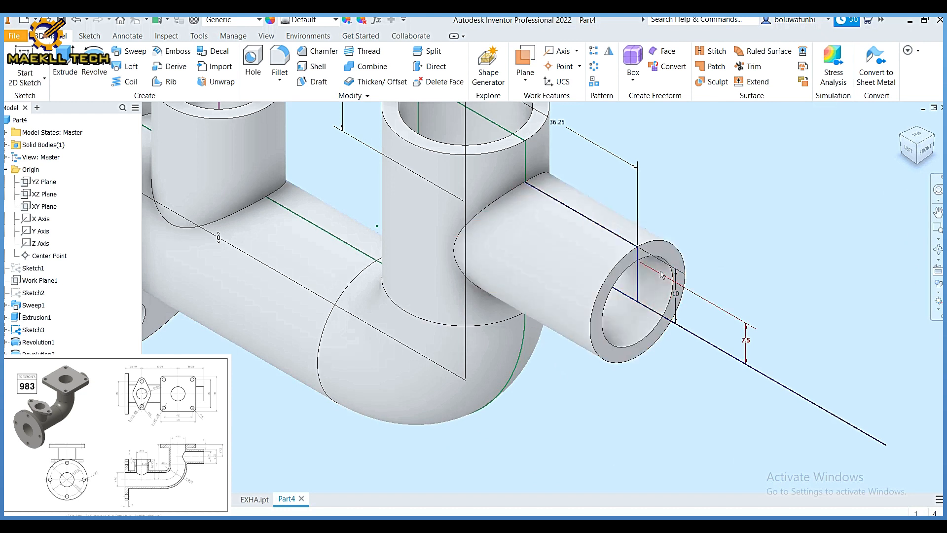
{"action": "left_click", "coordinate": [662, 249]}
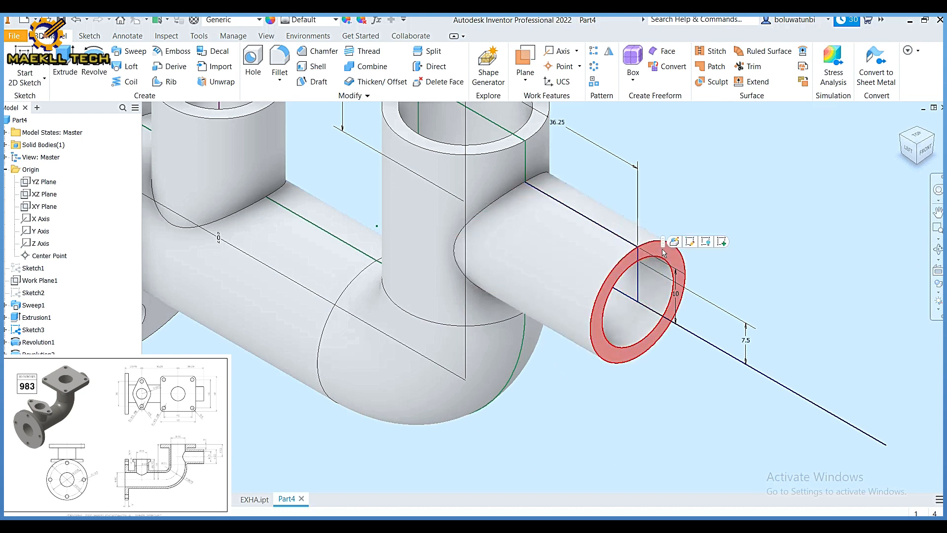
{"action": "left_click", "coordinate": [721, 241]}
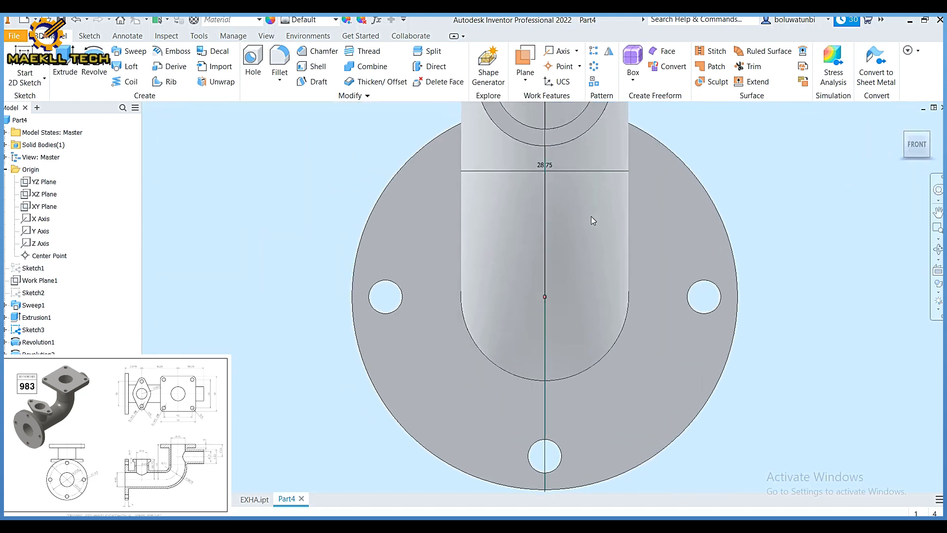
{"action": "left_click", "coordinate": [93, 63]}
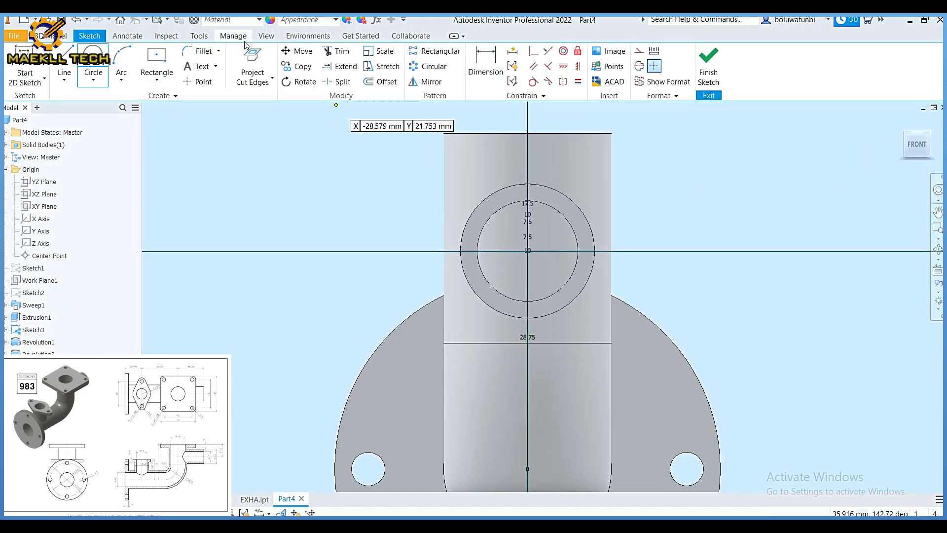
{"action": "left_click", "coordinate": [251, 58]}
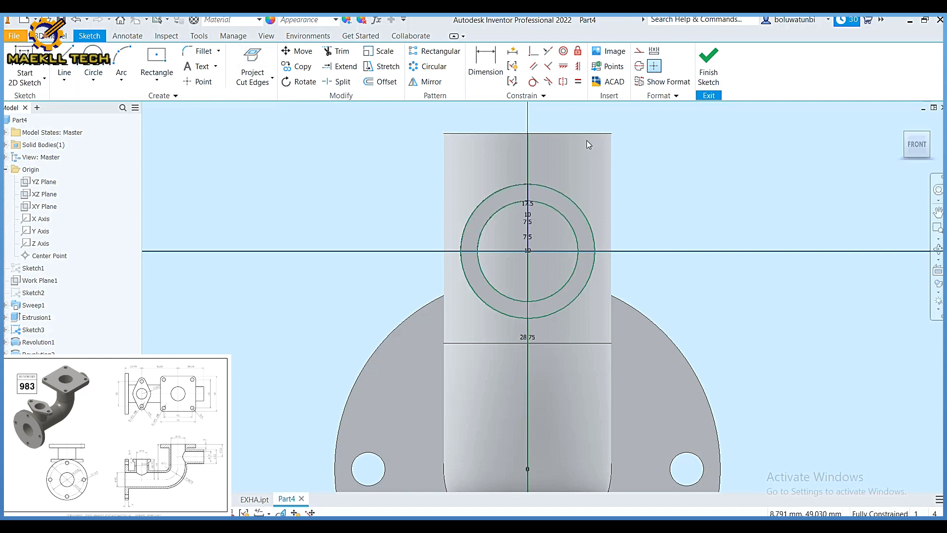
{"action": "left_click", "coordinate": [708, 64]}
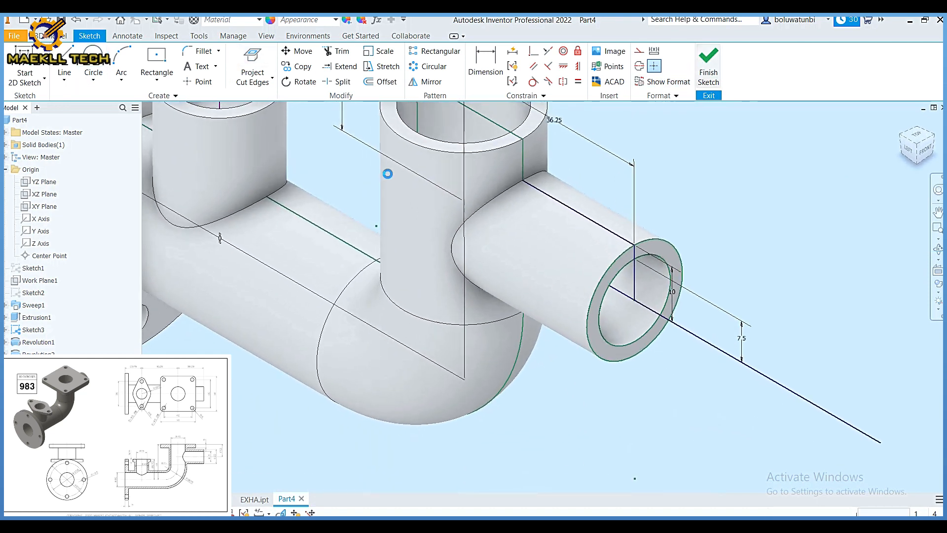
Step: Extrude-cut the side branch's inner circle 36.25 mm inward to open its bore into the upright pipe
{"action": "left_click", "coordinate": [73, 63]}
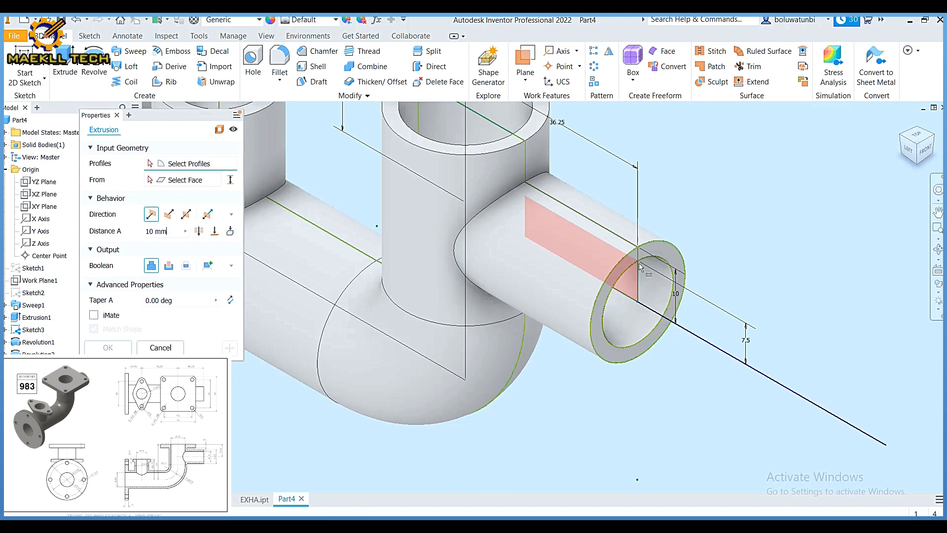
{"action": "left_click", "coordinate": [626, 321]}
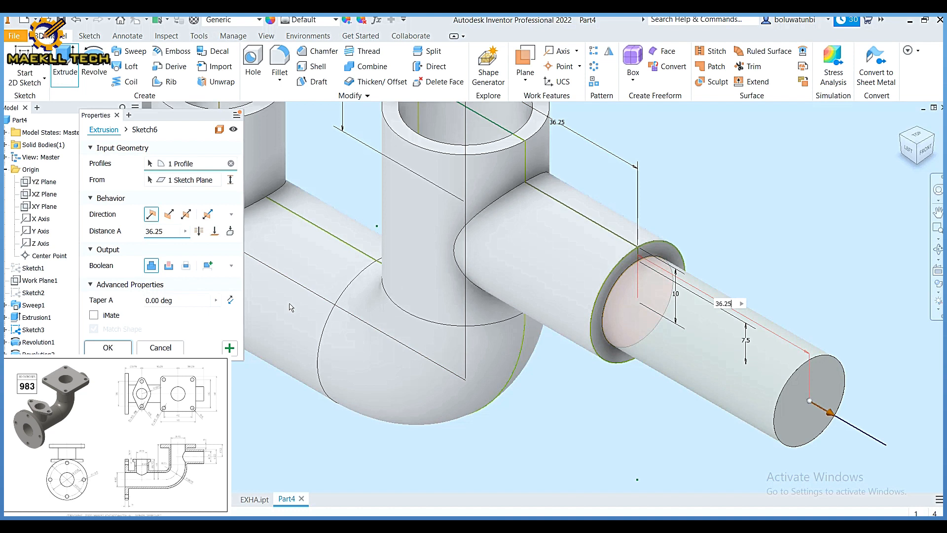
{"action": "left_click", "coordinate": [170, 265]}
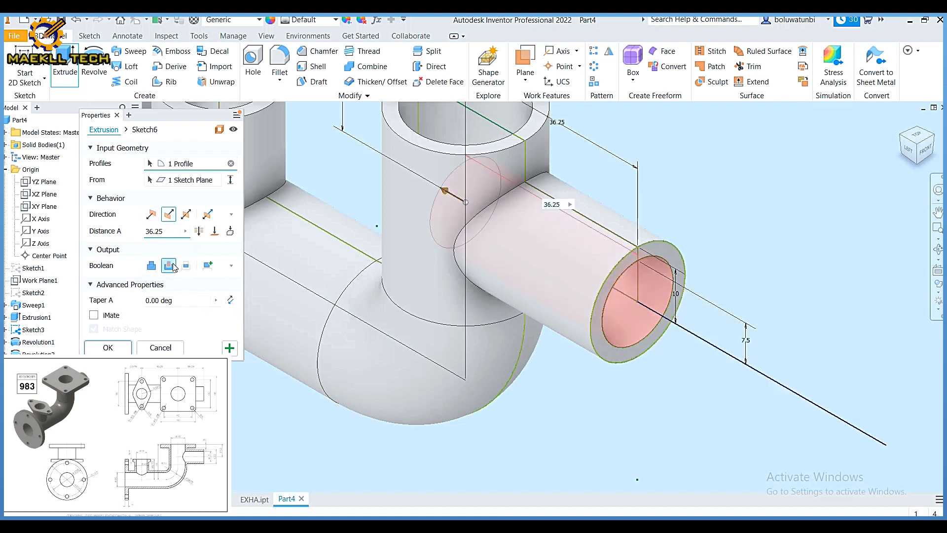
{"action": "left_click", "coordinate": [105, 349]}
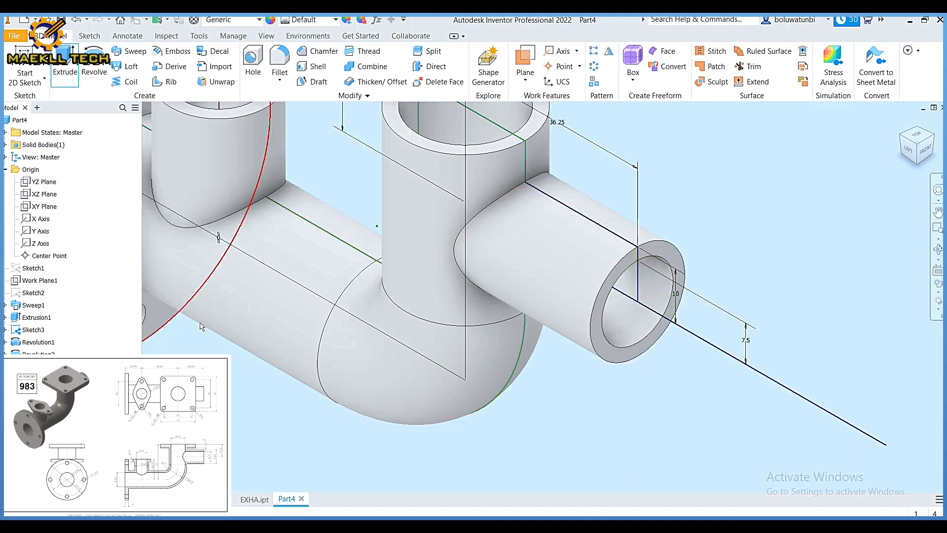
Step: Start a sketch on the small upright branch's top annular face, turn the view so the pipe runs horizontally, and project the cut edges
{"action": "middle_click_drag", "start_coordinate": [435, 186], "coordinate": [471, 197], "text": "shift"}
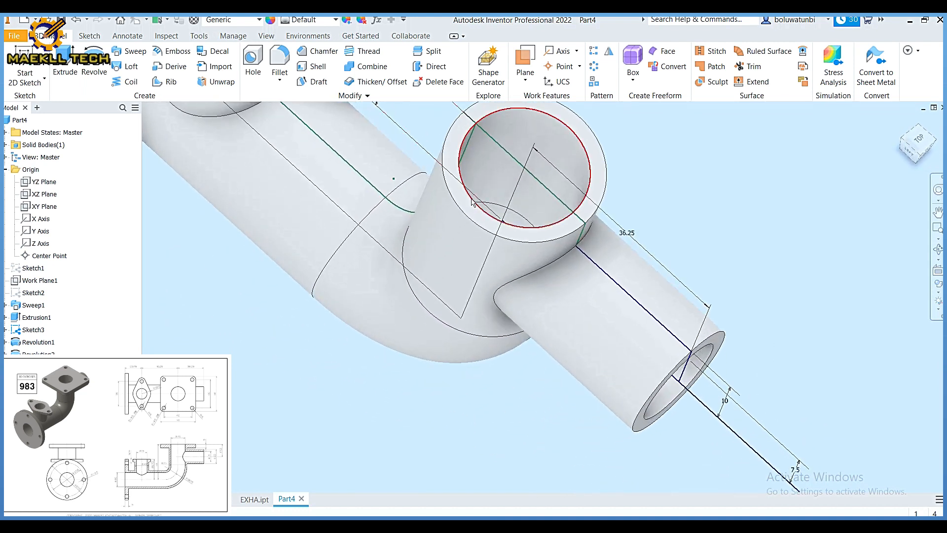
{"action": "scroll", "coordinate": [472, 200], "scroll_direction": "down", "scroll_amount": 3}
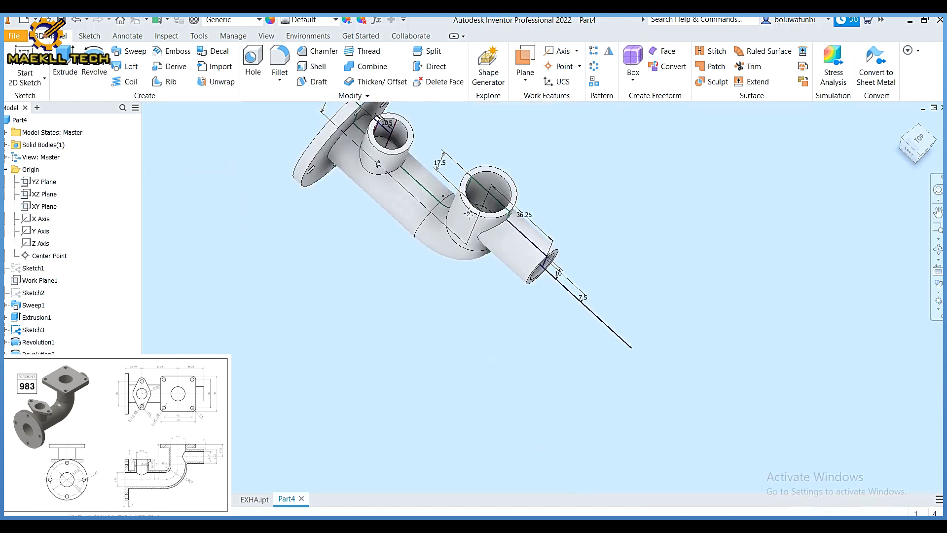
{"action": "scroll", "coordinate": [478, 262], "scroll_direction": "up", "scroll_amount": 2}
{"action": "scroll", "coordinate": [478, 262], "scroll_direction": "up", "scroll_amount": 2}
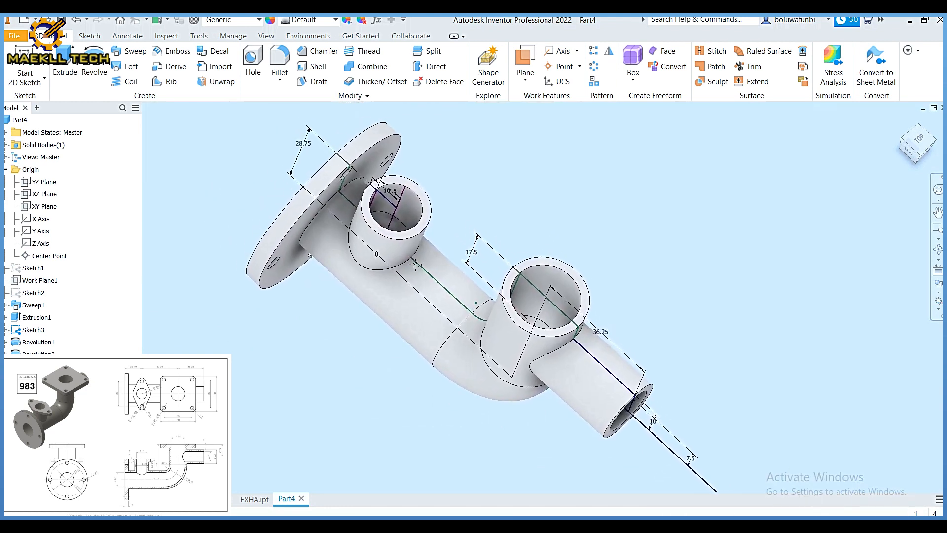
{"action": "left_click", "coordinate": [411, 227]}
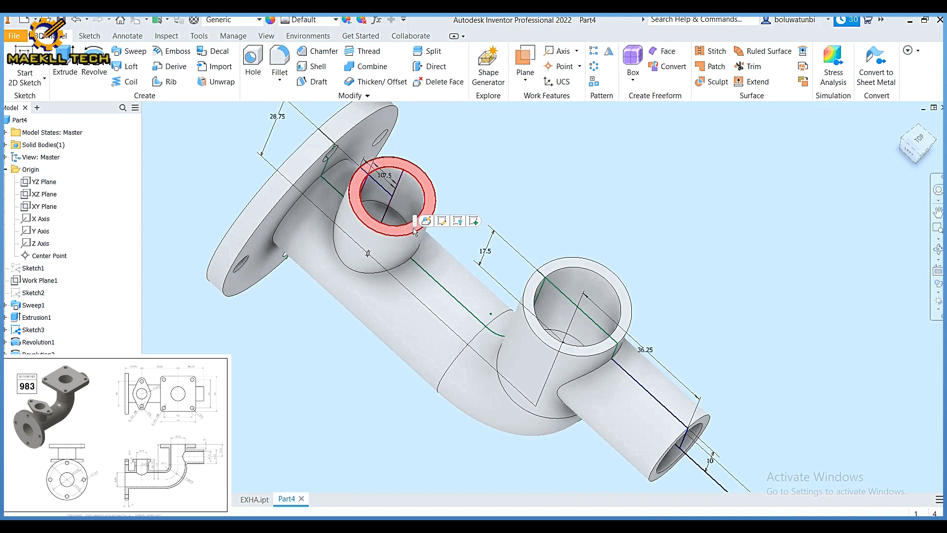
{"action": "left_click", "coordinate": [470, 220]}
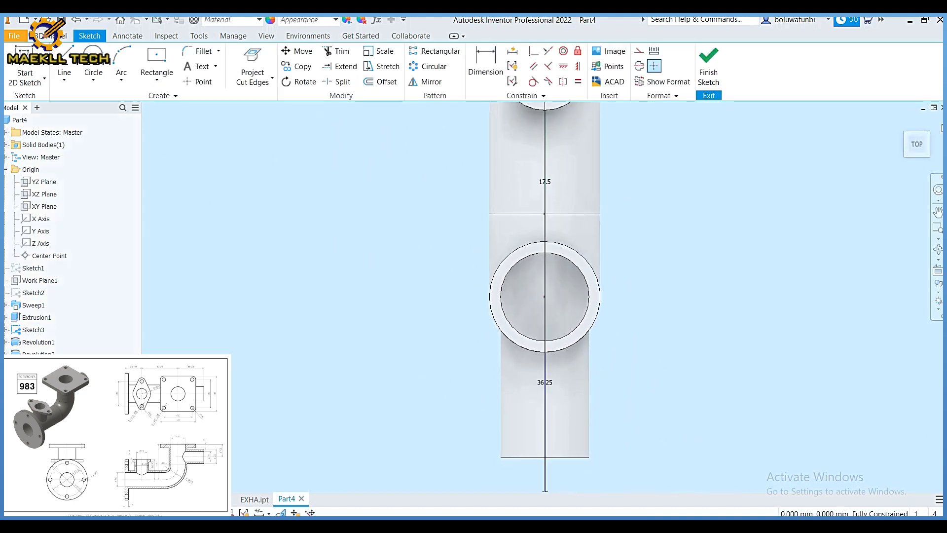
{"action": "left_click", "coordinate": [926, 123]}
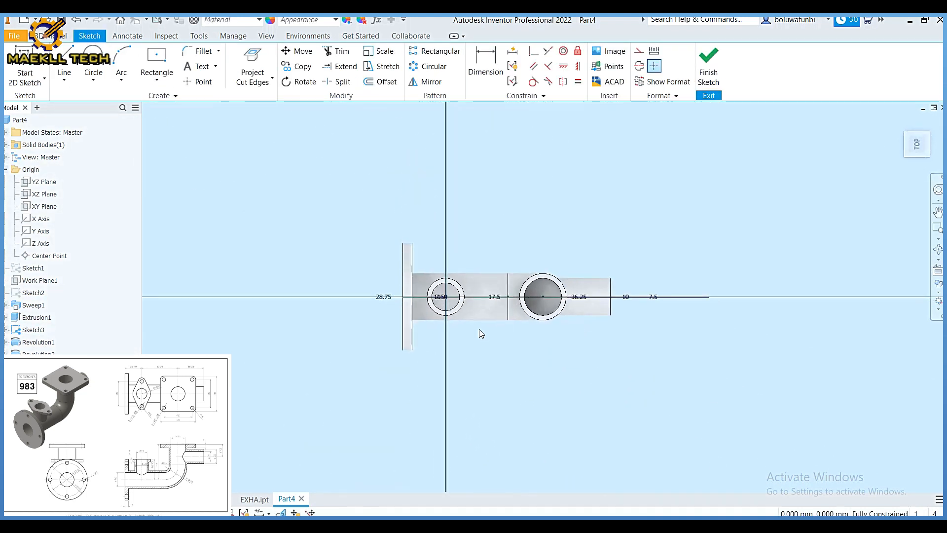
{"action": "scroll", "coordinate": [450, 283], "scroll_direction": "up", "scroll_amount": 3}
{"action": "left_click", "coordinate": [255, 68]}
{"action": "scroll", "coordinate": [498, 238], "scroll_direction": "down", "scroll_amount": 3}
{"action": "scroll", "coordinate": [499, 238], "scroll_direction": "down", "scroll_amount": 2}
{"action": "scroll", "coordinate": [499, 240], "scroll_direction": "up", "scroll_amount": 1}
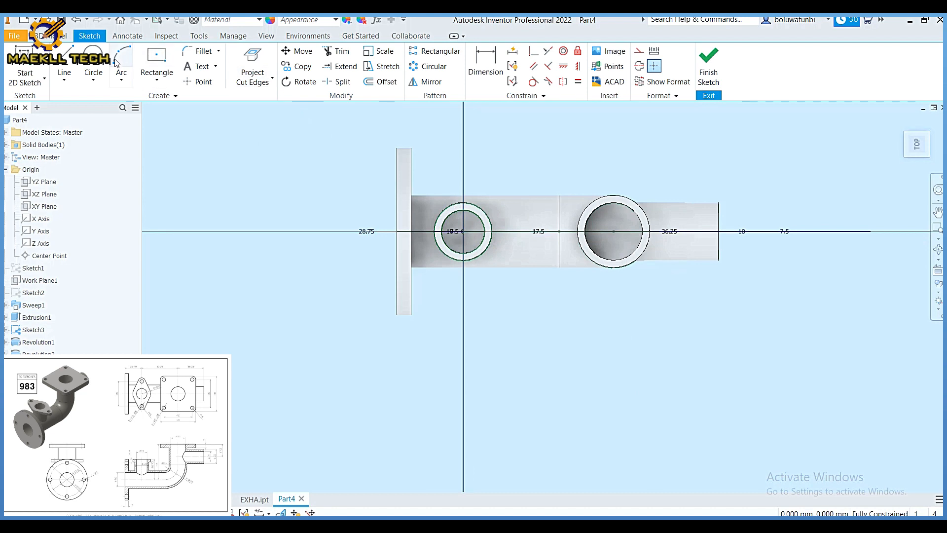
Step: Draw a 25 mm diameter circle concentric with the small upright branch
{"action": "left_click", "coordinate": [93, 63]}
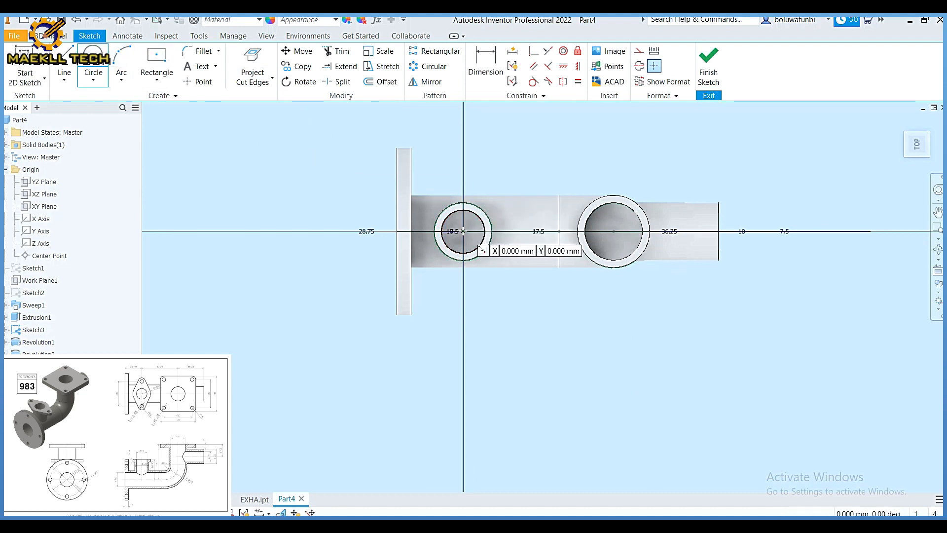
{"action": "left_click", "coordinate": [463, 231]}
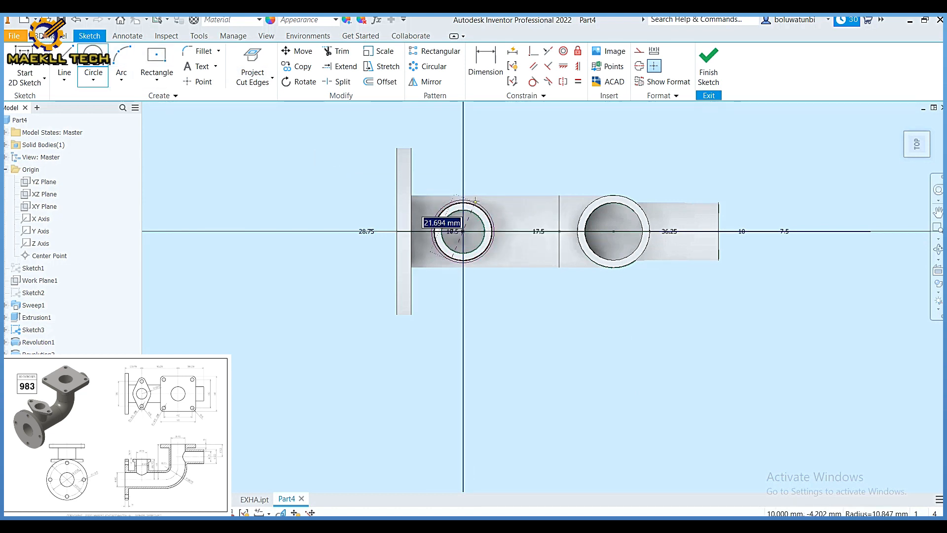
{"action": "type", "text": "25"}
{"action": "key", "text": "Return"}
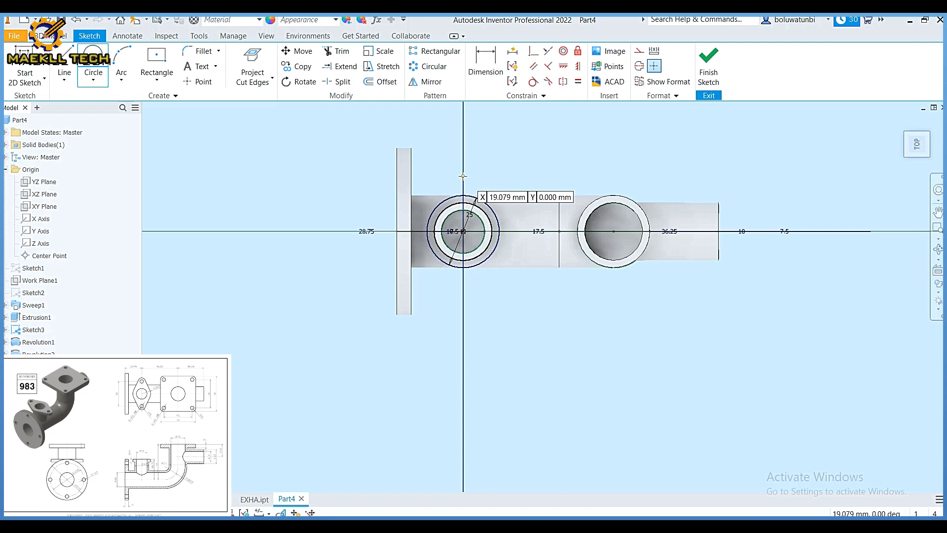
Step: Draw two 10 mm diameter circles on the branch's vertical centreline, about 19 mm above and 20 mm below its centre
{"action": "left_click", "coordinate": [463, 176]}
{"action": "type", "text": "10"}
{"action": "key", "text": "Return"}
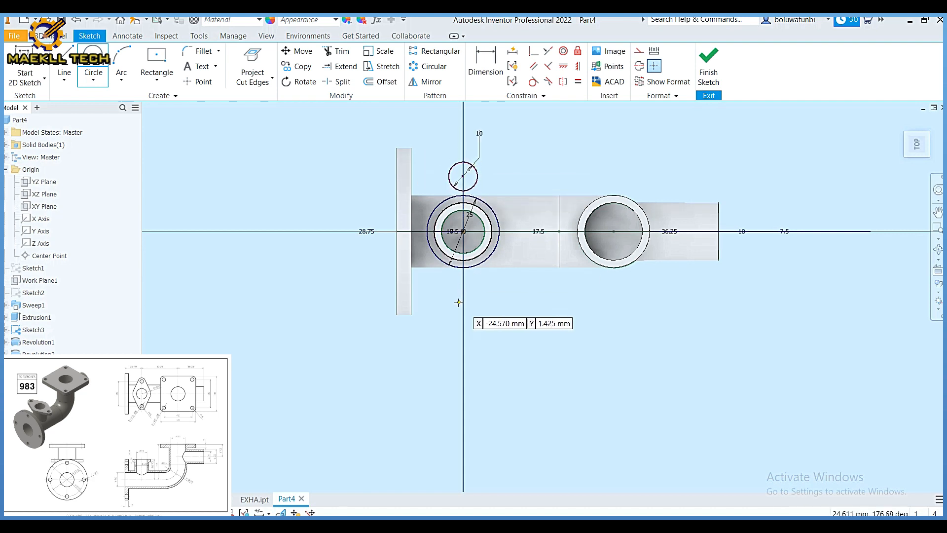
{"action": "left_click", "coordinate": [462, 288]}
{"action": "type", "text": "10"}
{"action": "key", "text": "Return"}
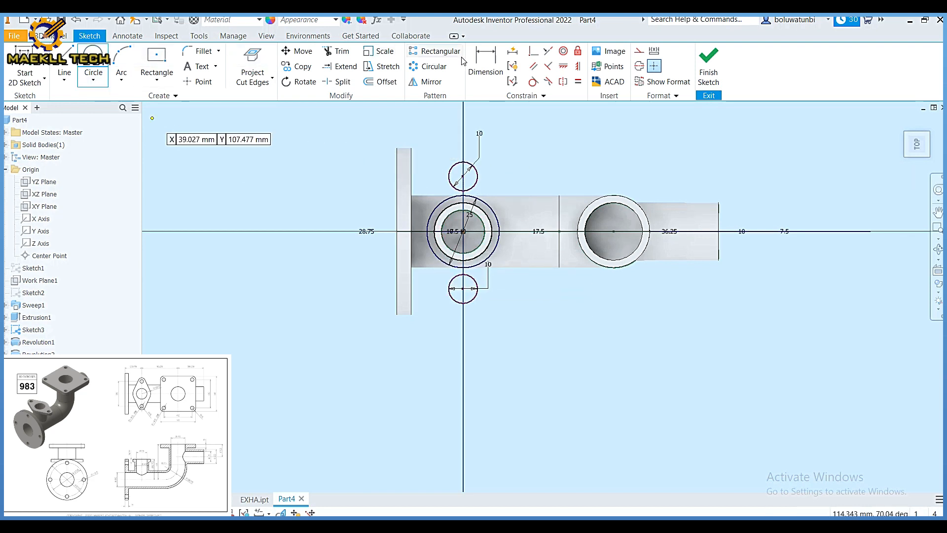
Step: Dimension the centres of both 10 mm circles 17.5 mm from the branch centre
{"action": "left_click", "coordinate": [489, 63]}
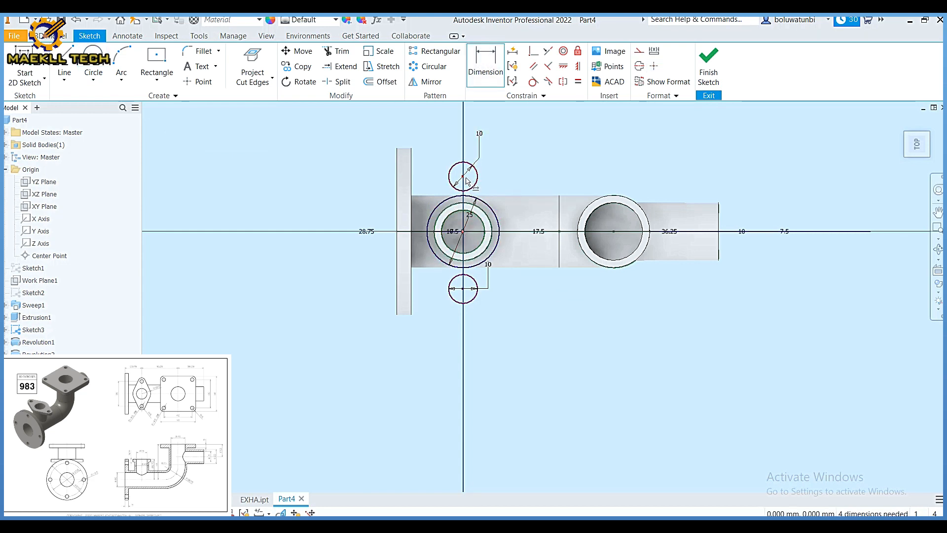
{"action": "left_click", "coordinate": [519, 194]}
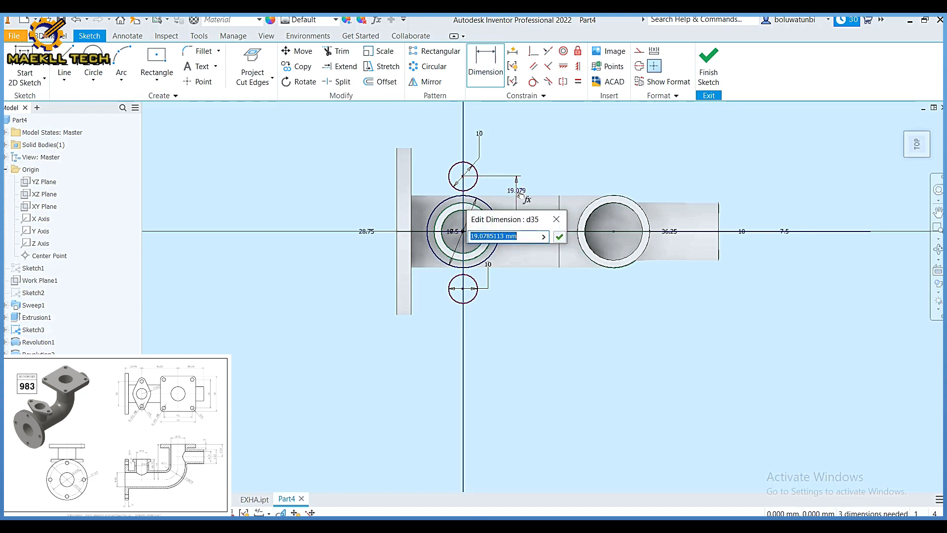
{"action": "type", "text": "17.5"}
{"action": "key", "text": "Return"}
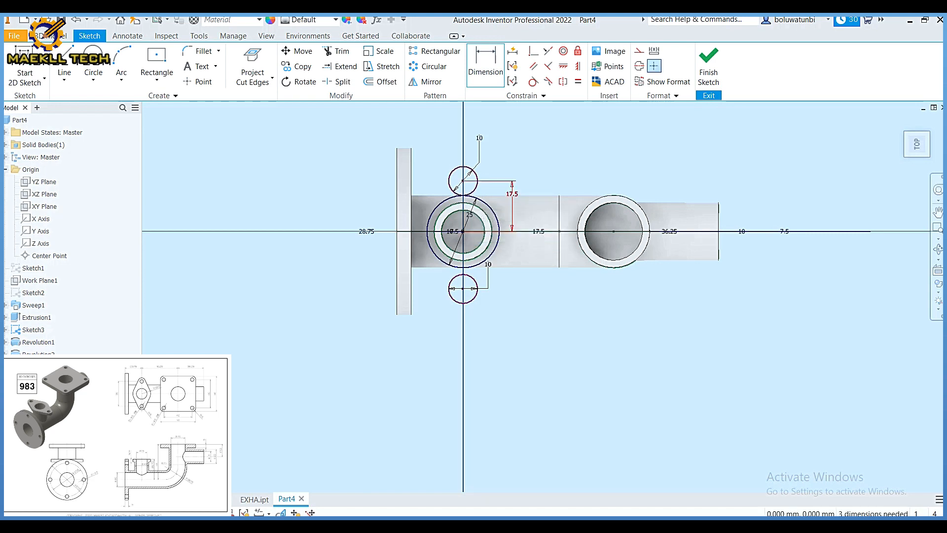
{"action": "left_click", "coordinate": [465, 289]}
{"action": "left_click", "coordinate": [516, 274]}
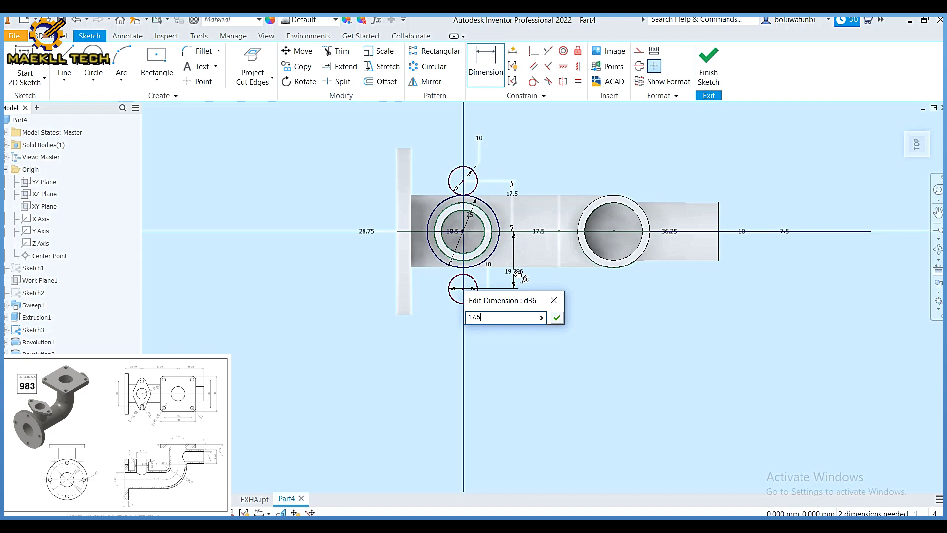
{"action": "key", "text": "Return"}
Step: Draw four lines connecting the outer sides of both 10 mm circles to the sides of the 25 mm circle, forming a two-lobed outline
{"action": "scroll", "coordinate": [504, 233], "scroll_direction": "down", "scroll_amount": 6}
{"action": "scroll", "coordinate": [466, 204], "scroll_direction": "up", "scroll_amount": 5}
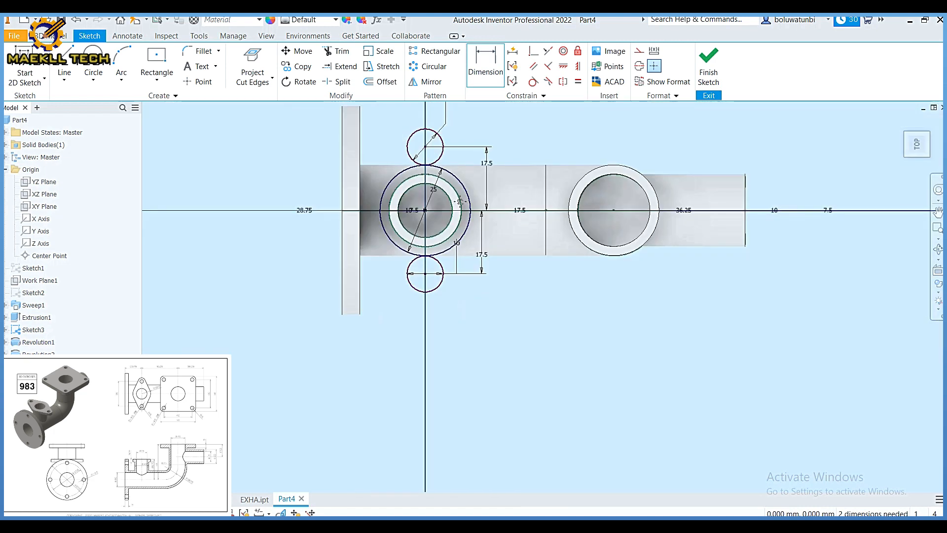
{"action": "left_click", "coordinate": [63, 55]}
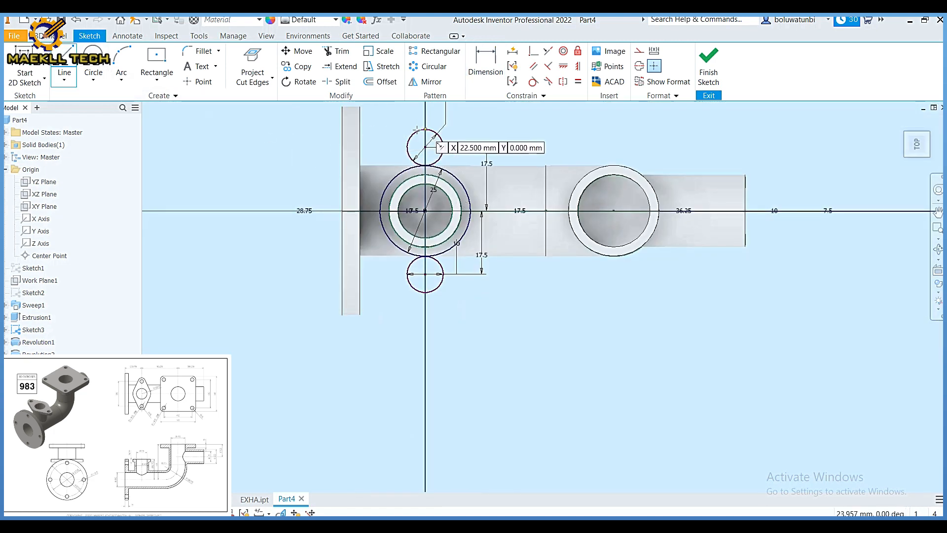
{"action": "left_click", "coordinate": [412, 135]}
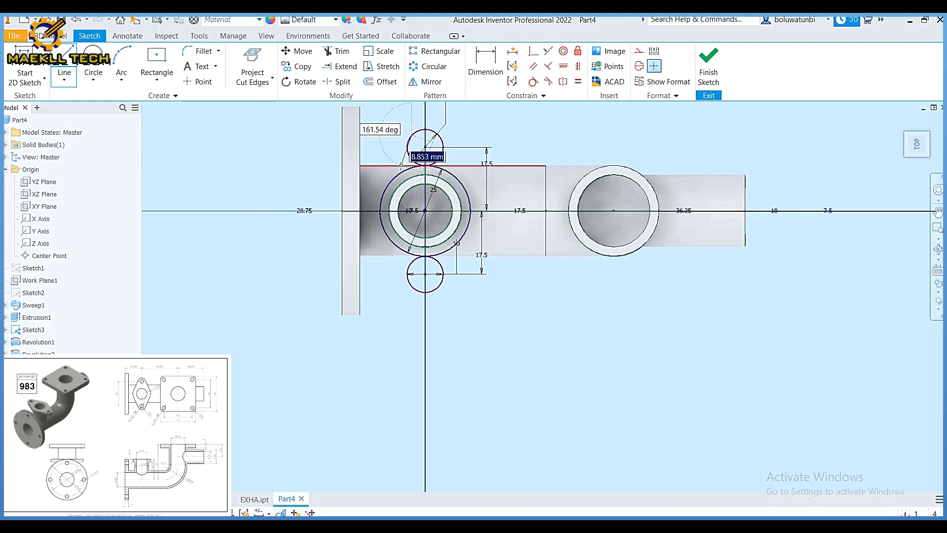
{"action": "left_click", "coordinate": [385, 190]}
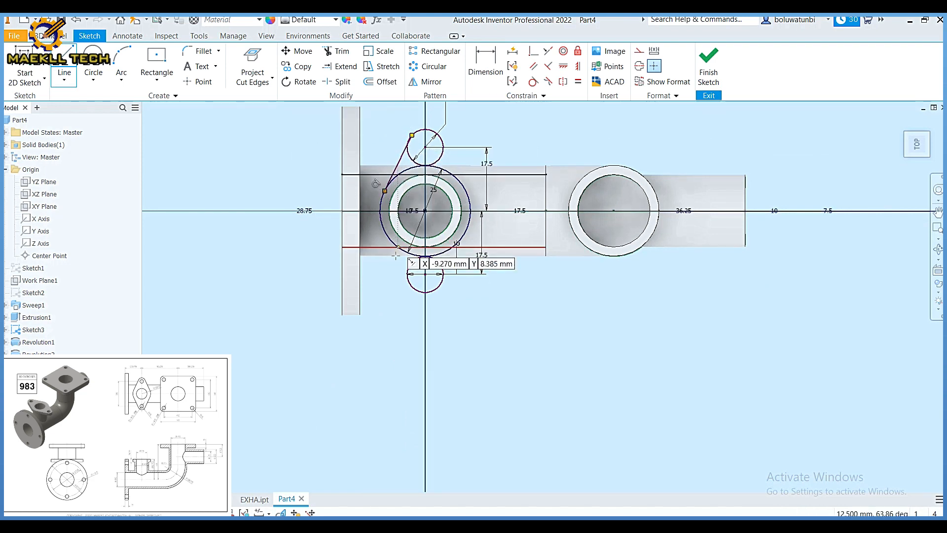
{"action": "left_click", "coordinate": [412, 289]}
{"action": "left_click", "coordinate": [385, 231]}
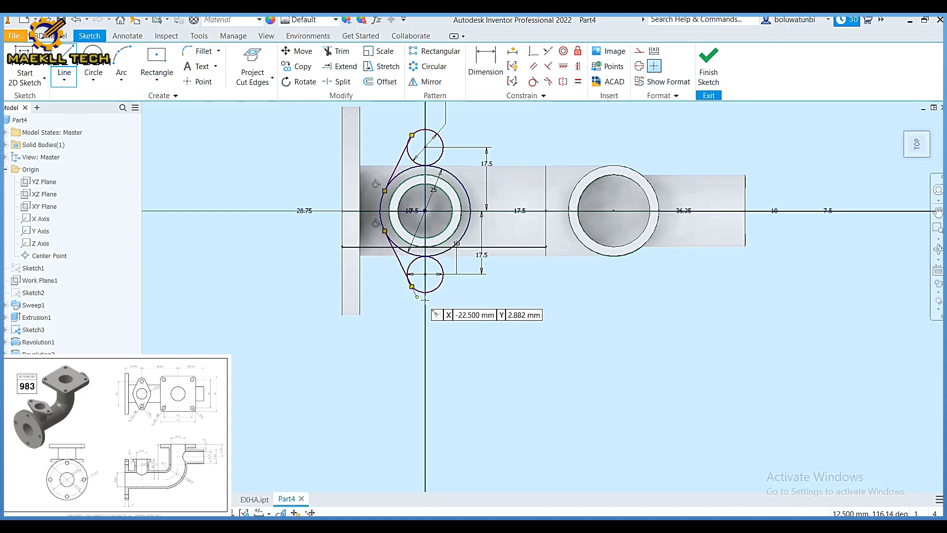
{"action": "left_click", "coordinate": [438, 286]}
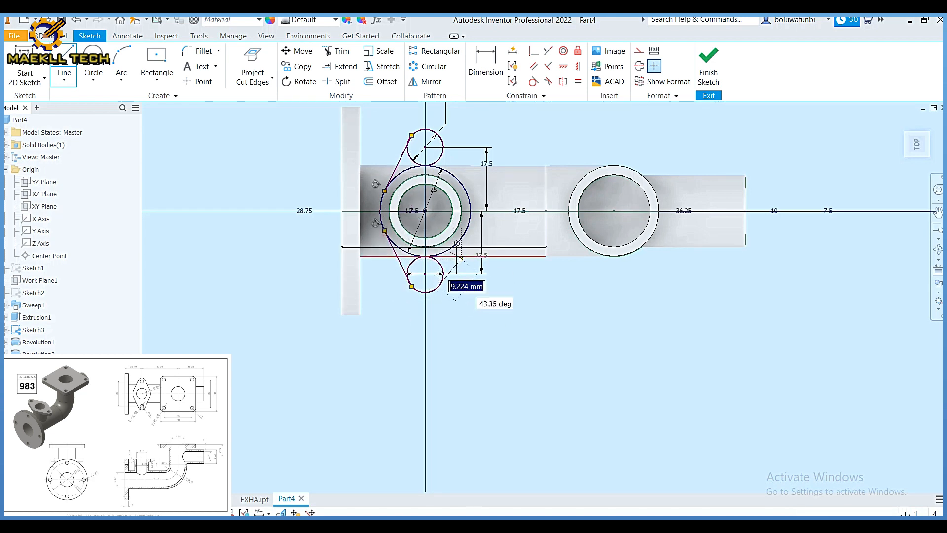
{"action": "left_click", "coordinate": [465, 230]}
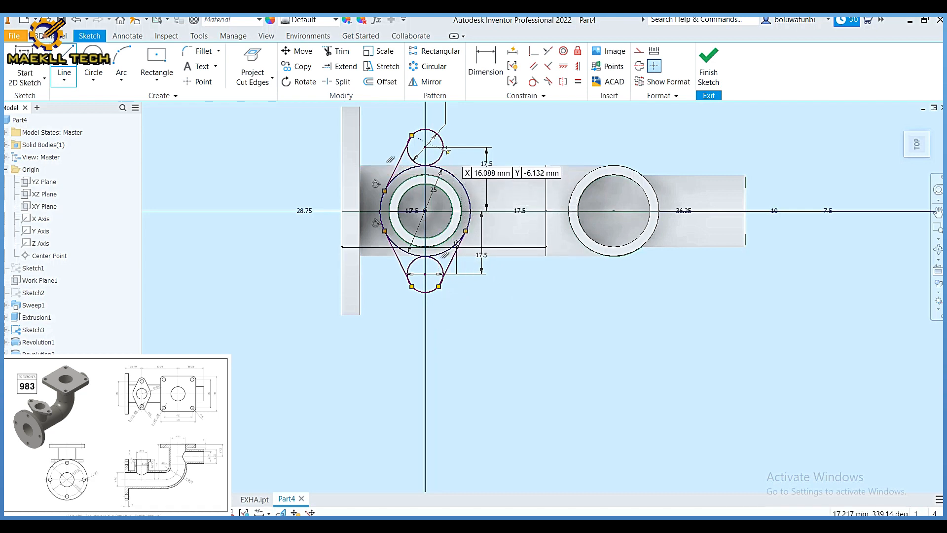
{"action": "left_click", "coordinate": [438, 135]}
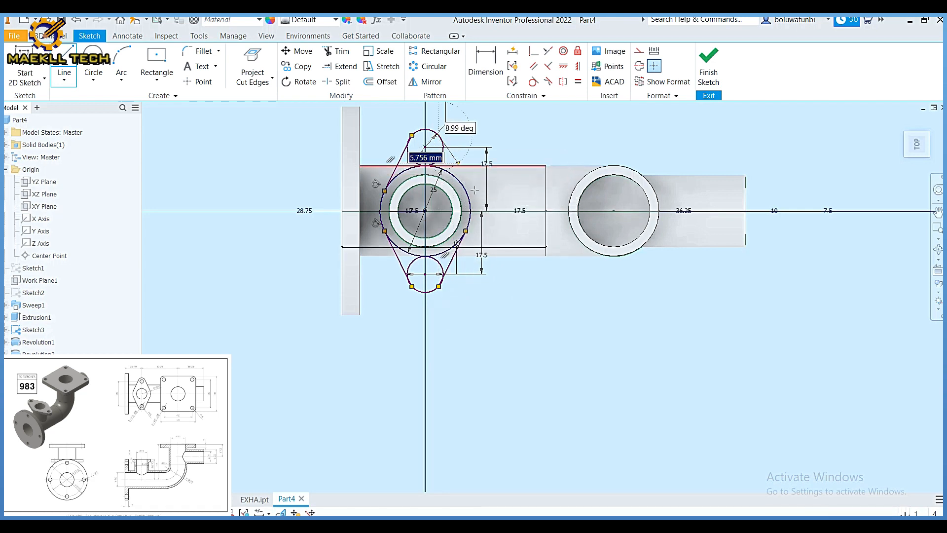
{"action": "left_click", "coordinate": [466, 190]}
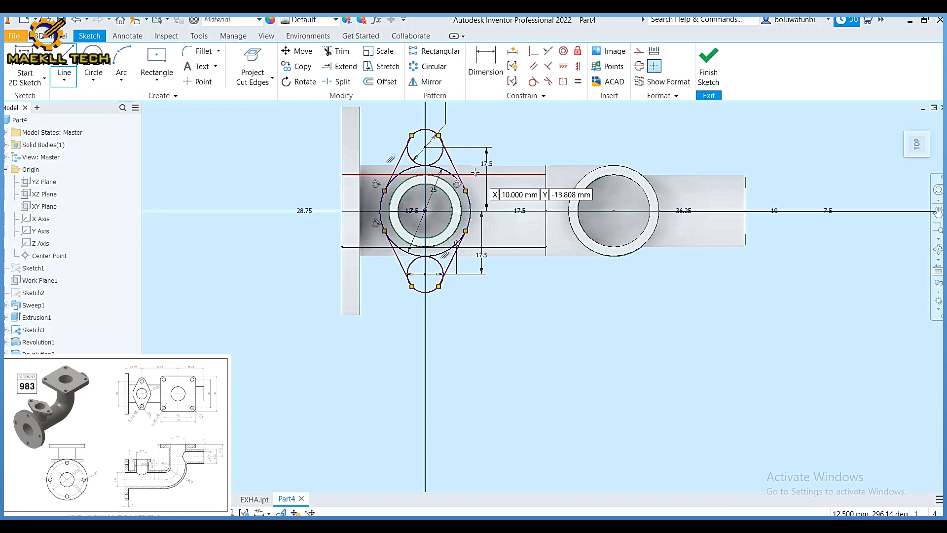
Step: Make the two upper outline lines tangent to the upper 10 mm circle
{"action": "left_click", "coordinate": [532, 81]}
{"action": "left_click", "coordinate": [441, 136]}
{"action": "left_click", "coordinate": [442, 153]}
{"action": "left_click", "coordinate": [403, 155]}
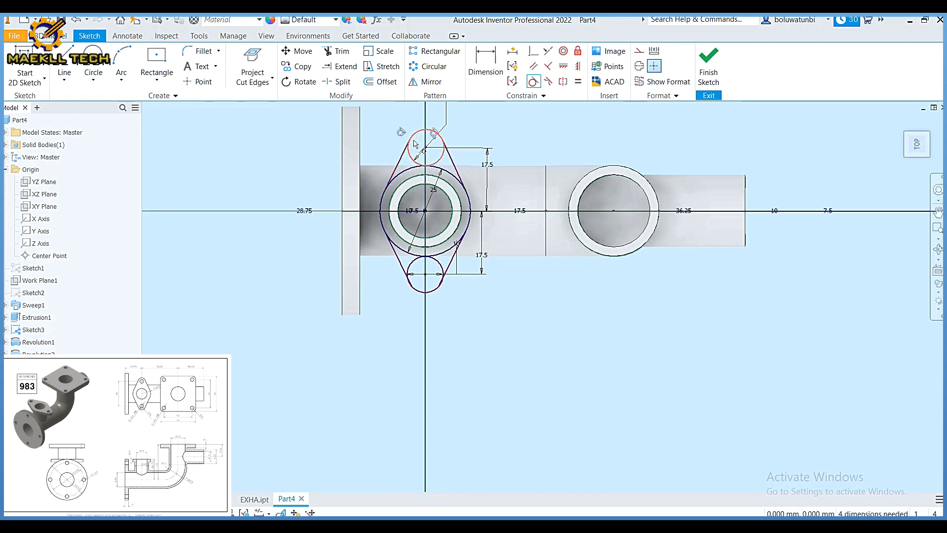
Step: Try to add further tangent constraints to the outline lines nearest the round pipe flange, and cancel each one
{"action": "left_click", "coordinate": [401, 168]}
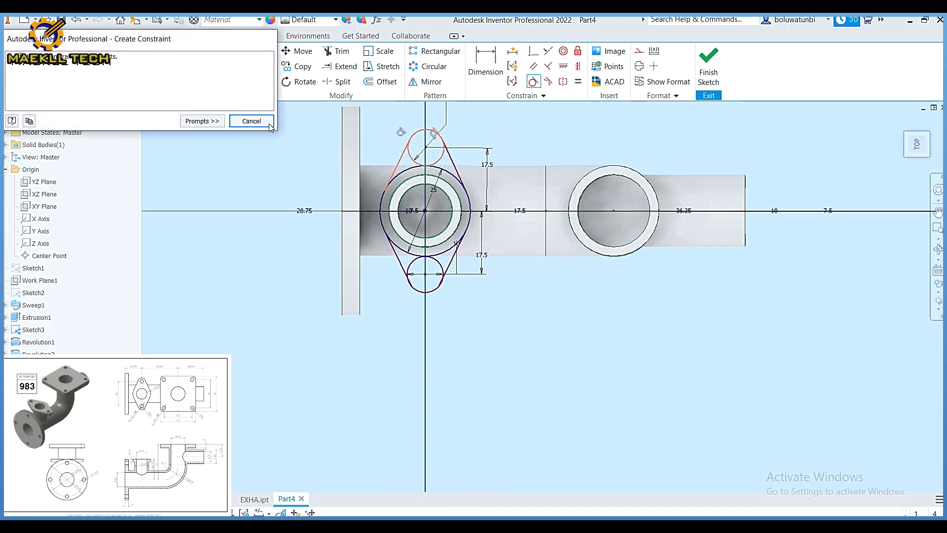
{"action": "left_click", "coordinate": [269, 123]}
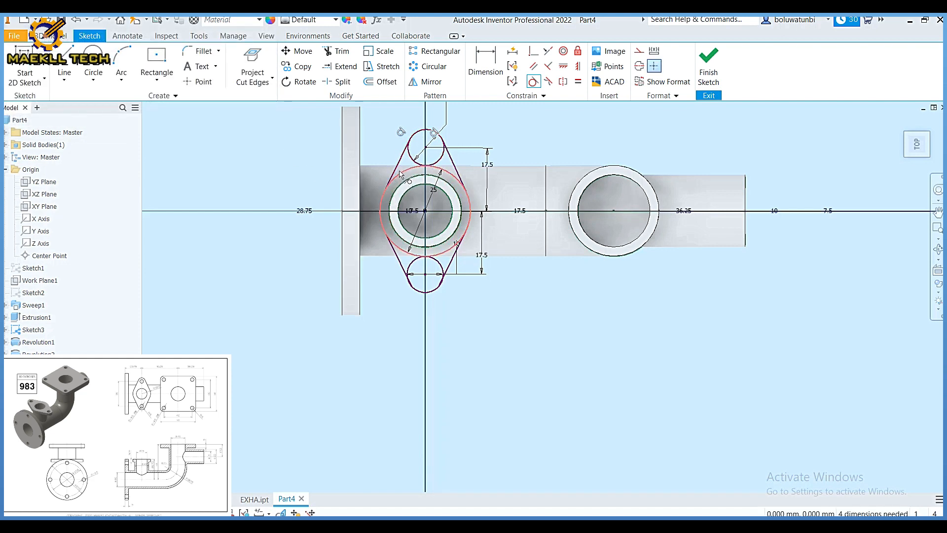
{"action": "left_click", "coordinate": [400, 169]}
{"action": "left_click", "coordinate": [257, 123]}
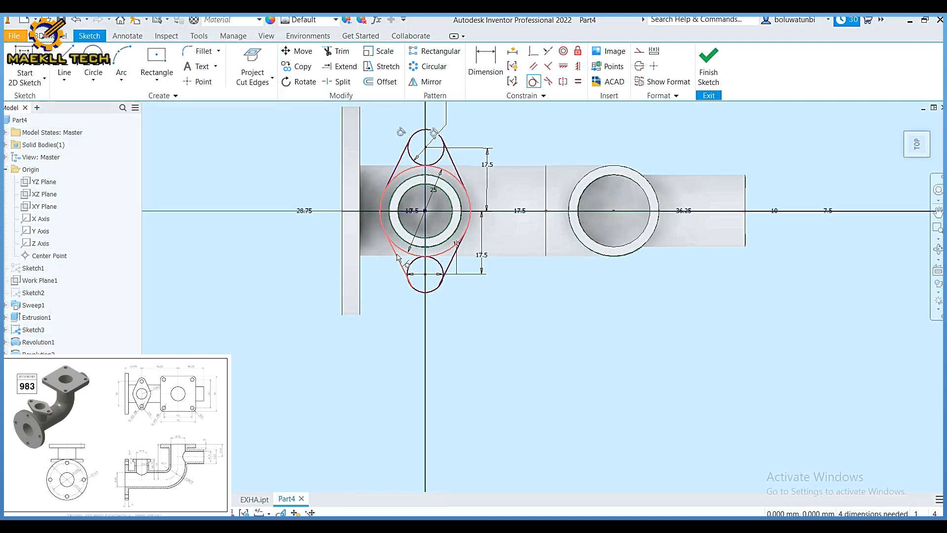
{"action": "left_click", "coordinate": [388, 236]}
{"action": "left_click", "coordinate": [251, 122]}
Step: Make both lower outline lines tangent to the lower 10 mm circle, and the one farther from the round flange tangent to the 25 mm circle
{"action": "left_click", "coordinate": [428, 294]}
{"action": "left_click", "coordinate": [403, 272]}
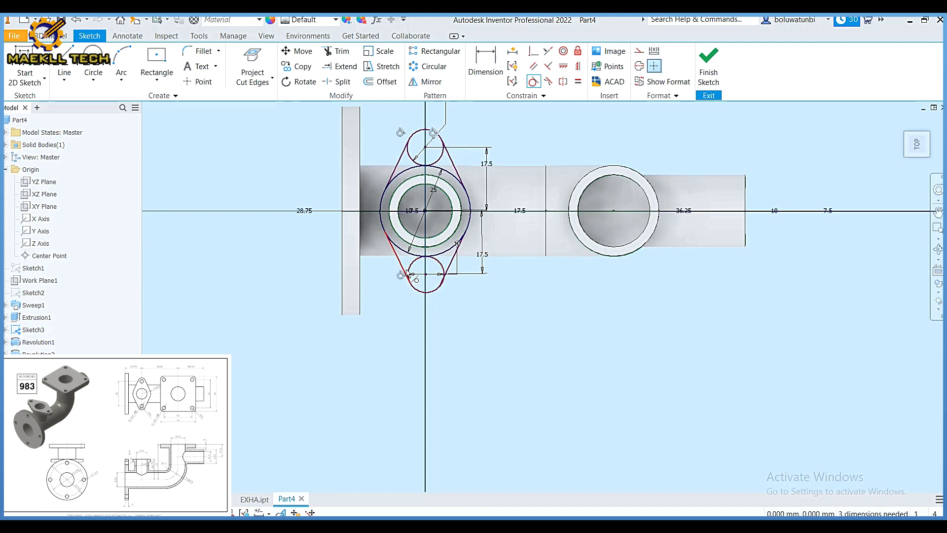
{"action": "left_click", "coordinate": [450, 265]}
{"action": "left_click", "coordinate": [441, 264]}
{"action": "left_click", "coordinate": [450, 249]}
{"action": "left_click", "coordinate": [456, 258]}
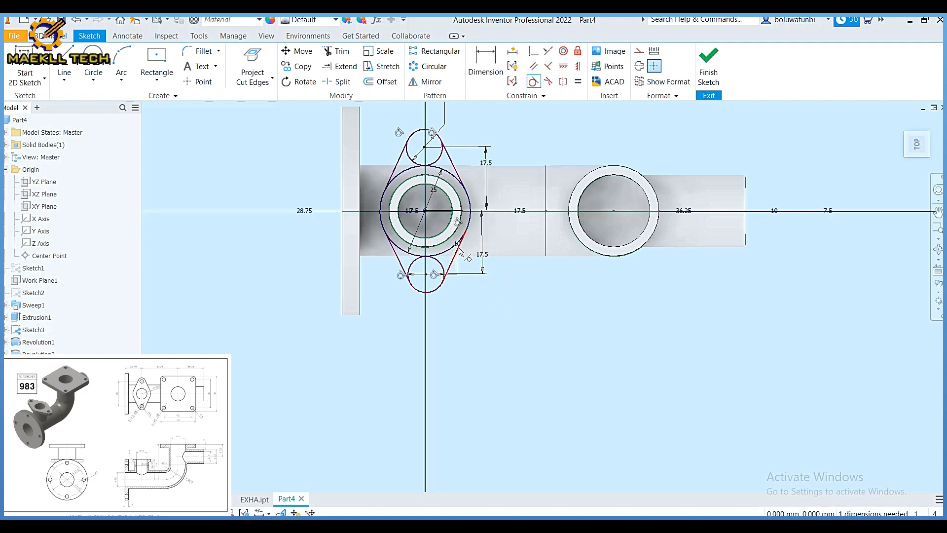
Step: Try to dimension the lower 10 mm circle's centre vertically from the branch centre, and undo that dimension
{"action": "scroll", "coordinate": [459, 252], "scroll_direction": "up", "scroll_amount": 3}
{"action": "scroll", "coordinate": [459, 251], "scroll_direction": "down", "scroll_amount": 3}
{"action": "scroll", "coordinate": [454, 256], "scroll_direction": "up", "scroll_amount": 2}
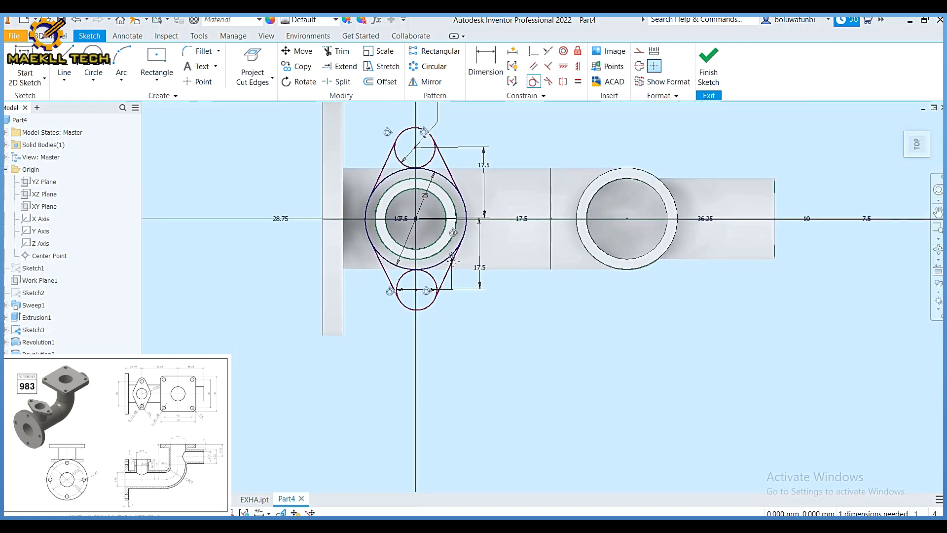
{"action": "middle_click_drag", "start_coordinate": [453, 260], "coordinate": [444, 283]}
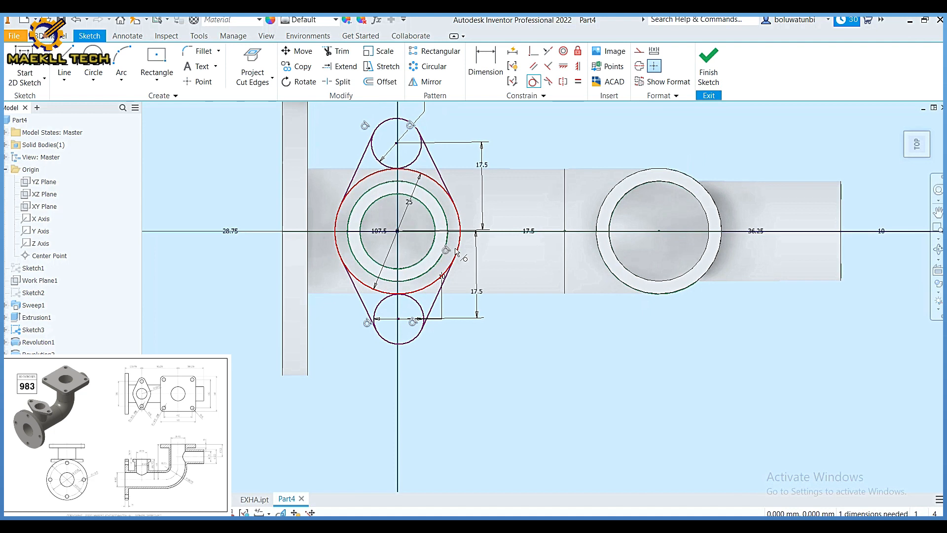
{"action": "scroll", "coordinate": [407, 307], "scroll_direction": "down", "scroll_amount": 5}
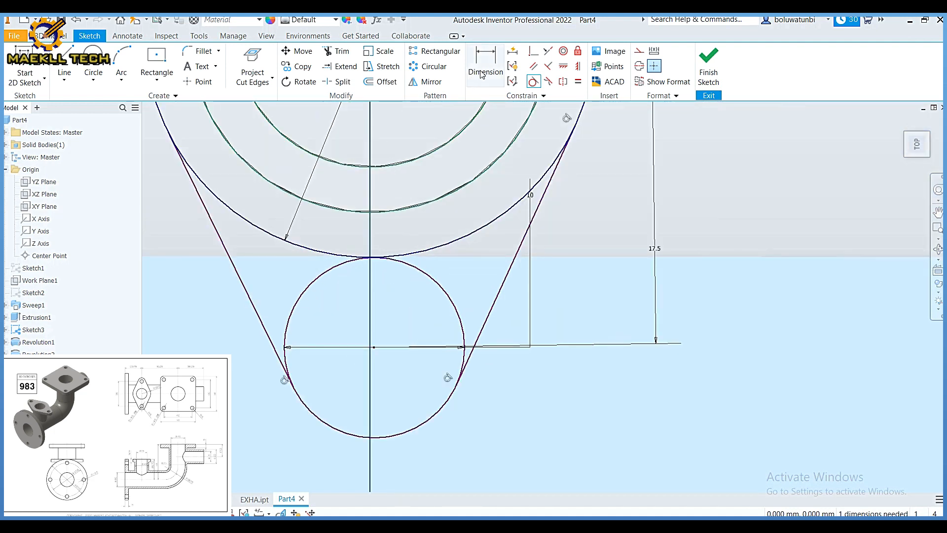
{"action": "key", "text": "d"}
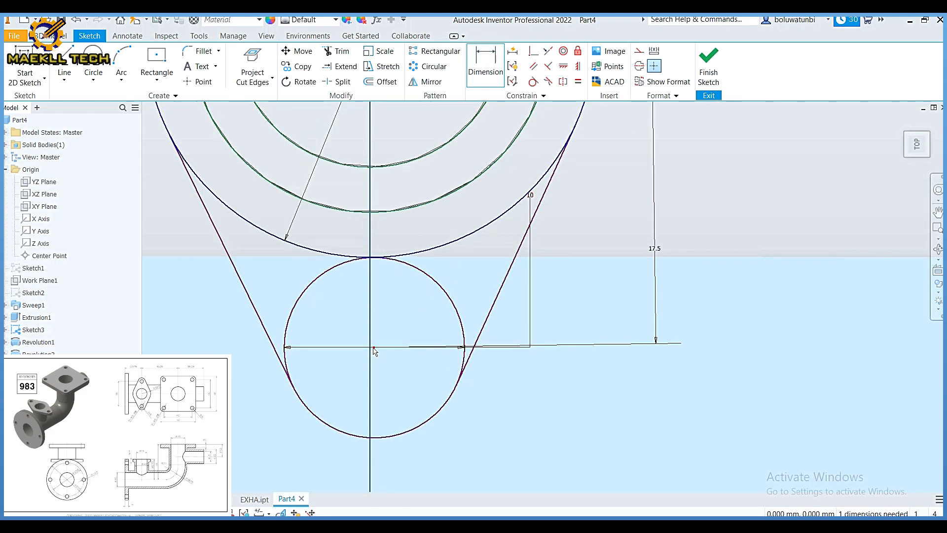
{"action": "scroll", "coordinate": [392, 287], "scroll_direction": "up", "scroll_amount": 4}
{"action": "left_click", "coordinate": [383, 196]}
{"action": "left_click", "coordinate": [383, 306]}
{"action": "left_click", "coordinate": [379, 371]}
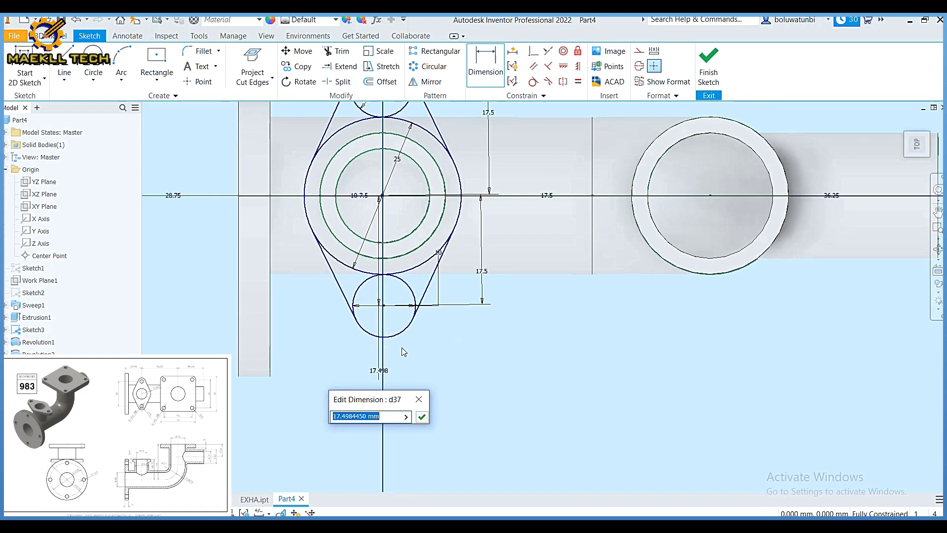
{"action": "key", "text": "Return"}
{"action": "key", "text": "Escape"}
{"action": "key", "text": "ctrl+z"}
Step: Set the horizontal distance between the lower 10 mm circle's centre and the branch centre to 0
{"action": "key", "text": "d"}
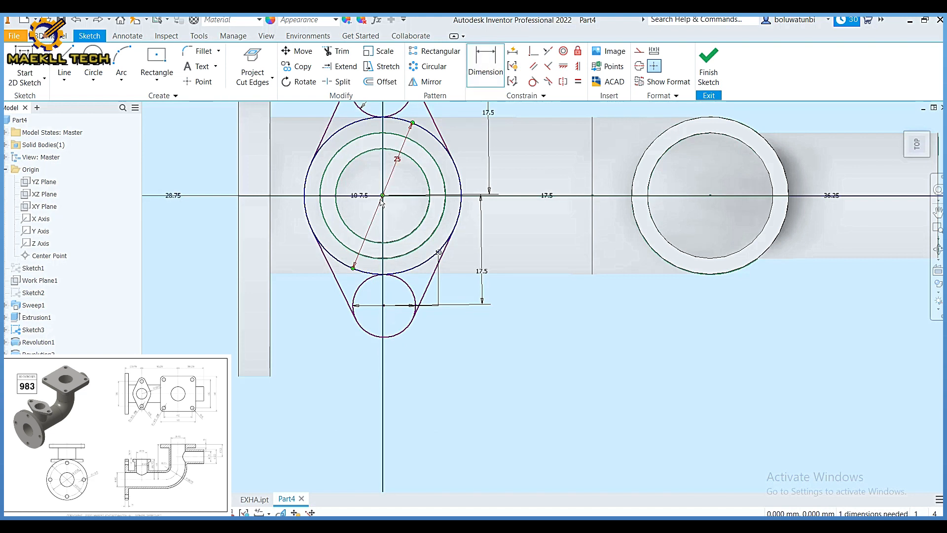
{"action": "left_click", "coordinate": [383, 306]}
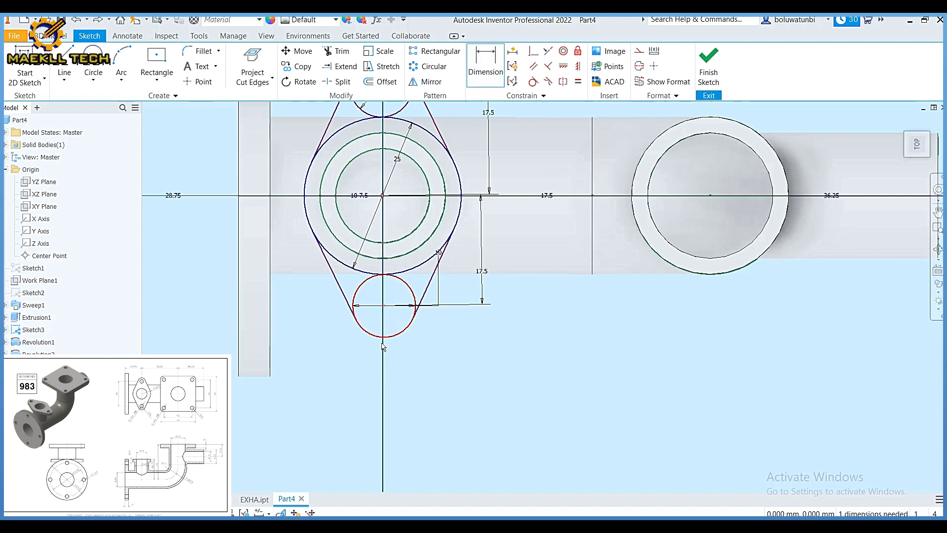
{"action": "left_click", "coordinate": [373, 369]}
{"action": "type", "text": "0"}
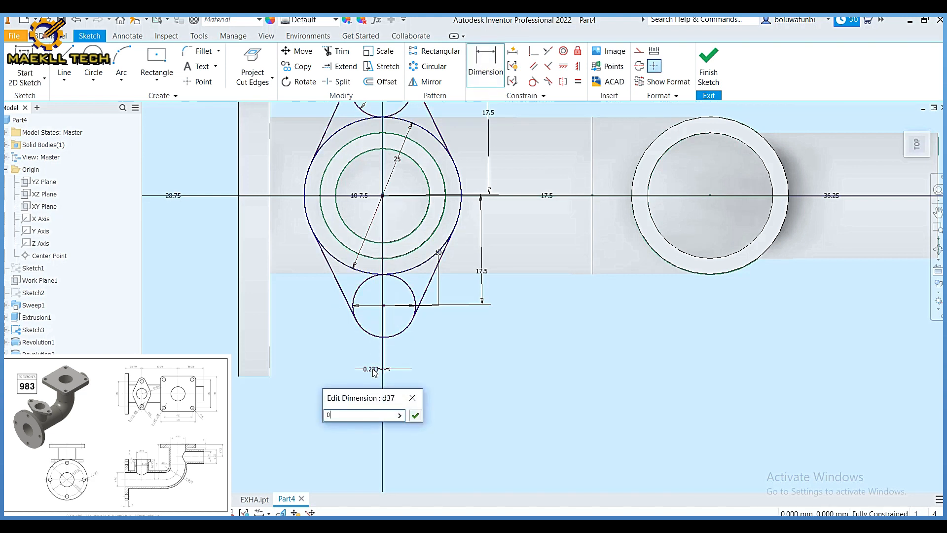
{"action": "key", "text": "Return"}
{"action": "scroll", "coordinate": [410, 269], "scroll_direction": "up", "scroll_amount": 1}
{"action": "middle_click_drag", "start_coordinate": [464, 222], "coordinate": [463, 272]}
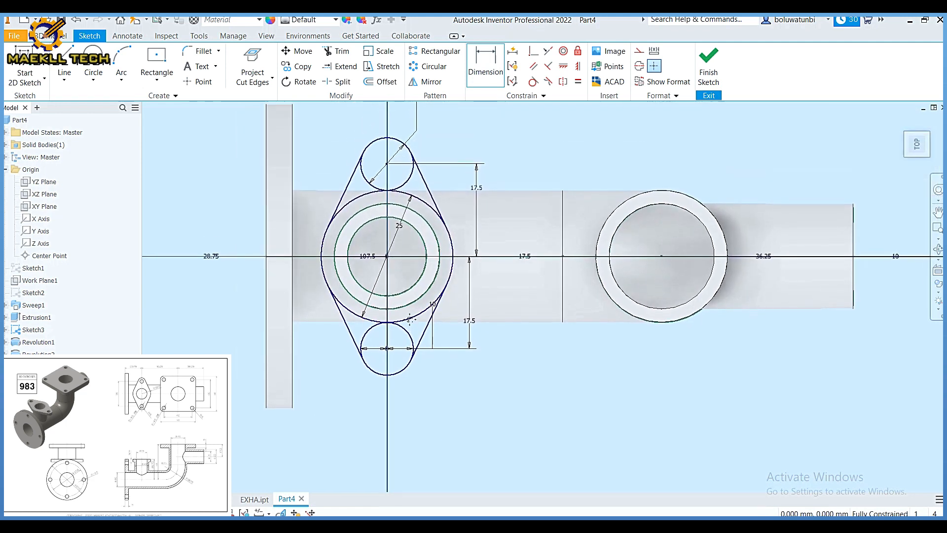
{"action": "left_click", "coordinate": [722, 74]}
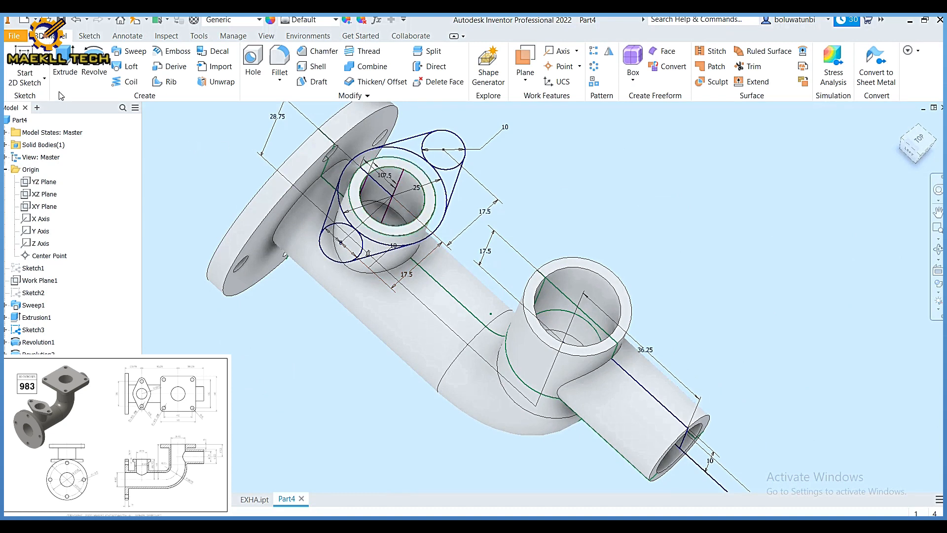
{"action": "left_click", "coordinate": [65, 61]}
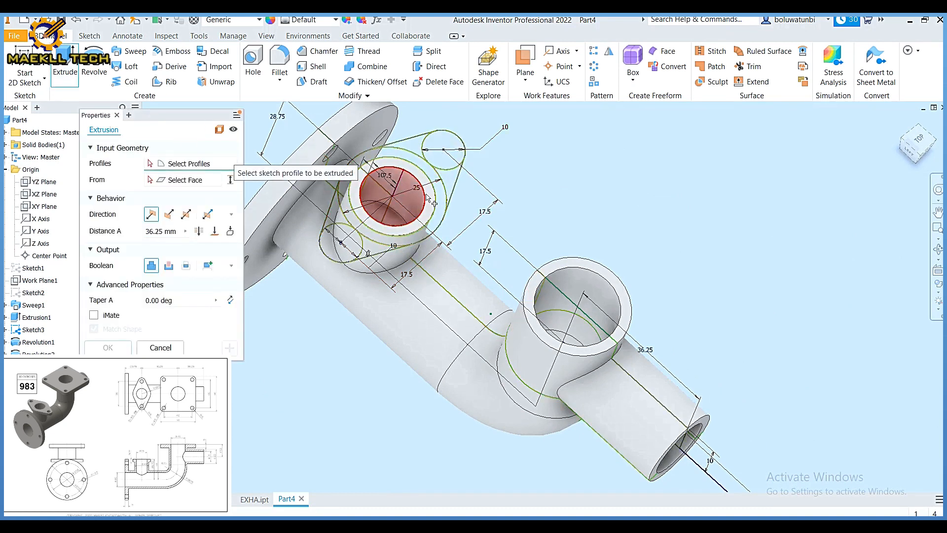
{"action": "key", "text": "Escape"}
{"action": "double_click", "coordinate": [394, 232]}
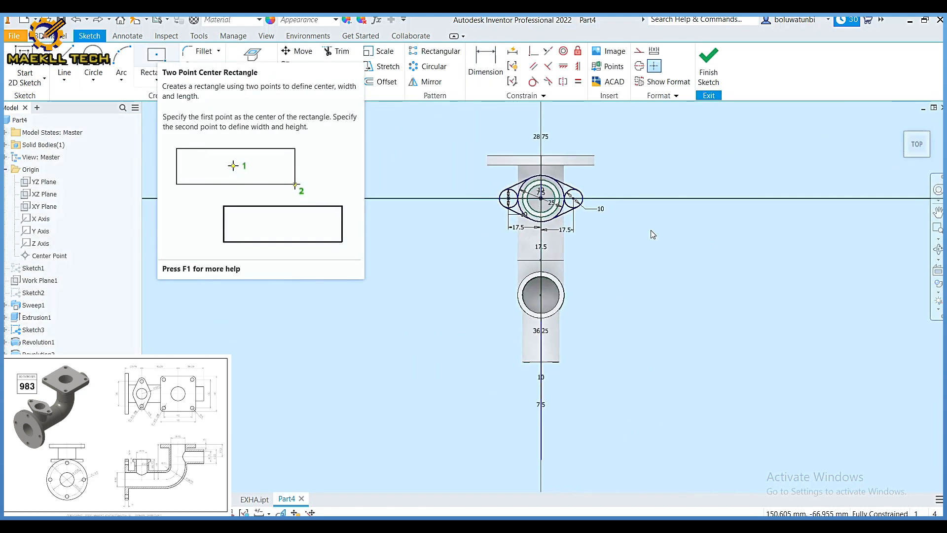
Step: Turn the sketch view so the pipe runs horizontally and draw a 5 mm diameter circle concentric with each 10 mm lobe circle
{"action": "left_click", "coordinate": [931, 123]}
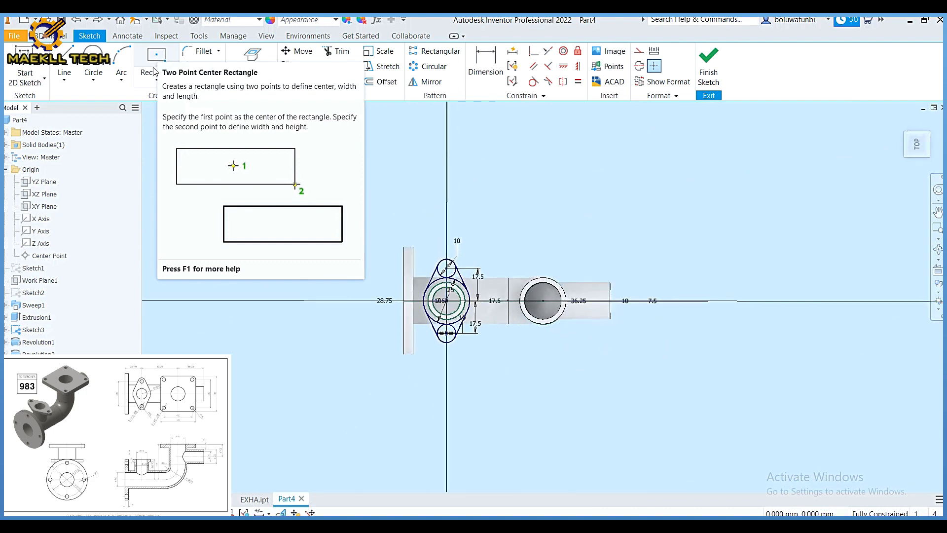
{"action": "left_click", "coordinate": [93, 64]}
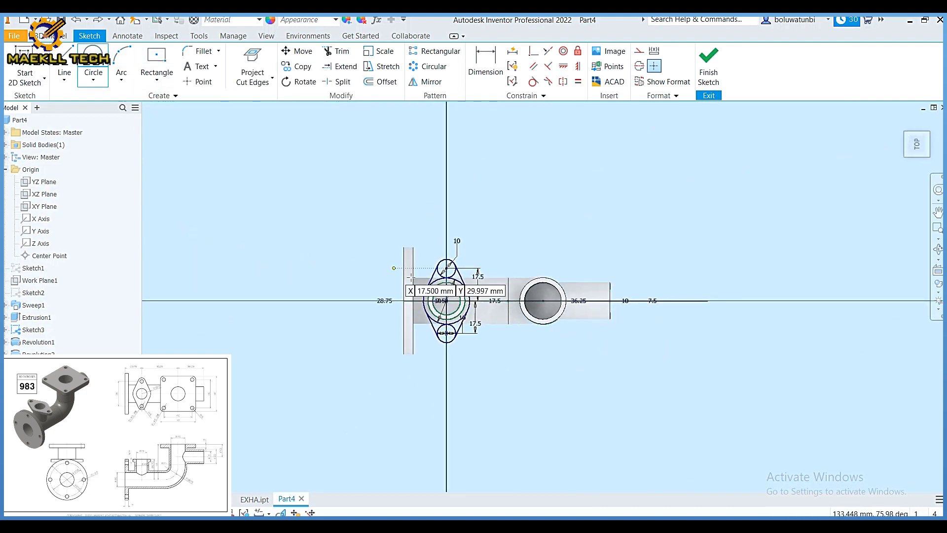
{"action": "scroll", "coordinate": [418, 276], "scroll_direction": "up", "scroll_amount": 4}
{"action": "left_click", "coordinate": [521, 243]}
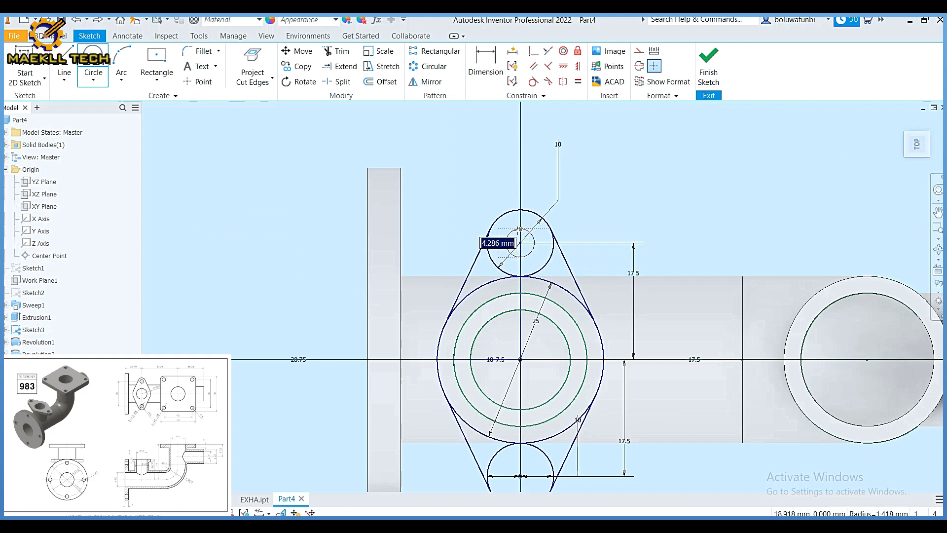
{"action": "type", "text": "5"}
{"action": "key", "text": "Return"}
{"action": "middle_click_drag", "start_coordinate": [538, 450], "coordinate": [474, 231]}
{"action": "left_click", "coordinate": [455, 256]}
{"action": "type", "text": "5"}
{"action": "key", "text": "Return"}
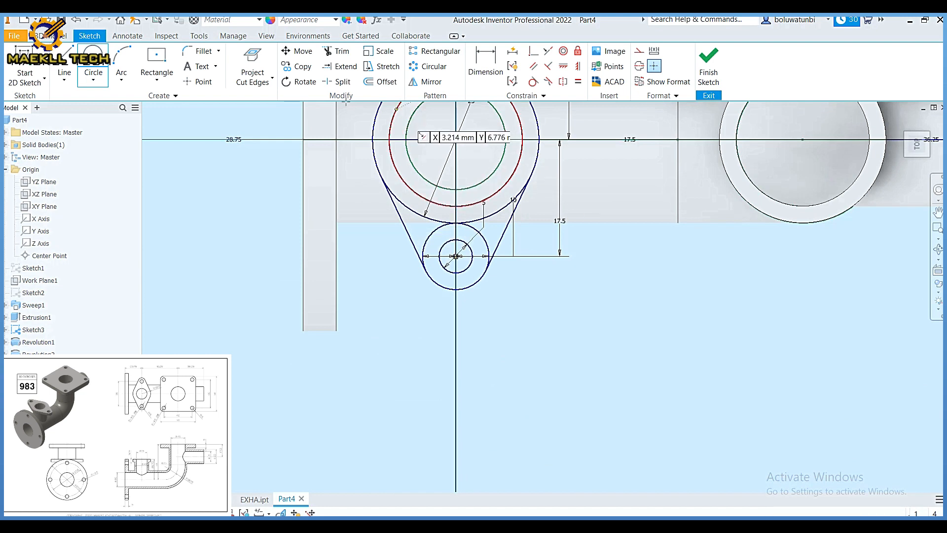
Step: Trim the inner arcs of the 25 mm and 10 mm circles to leave one closed two-lobed outline, and finish the sketch
{"action": "left_click", "coordinate": [341, 52]}
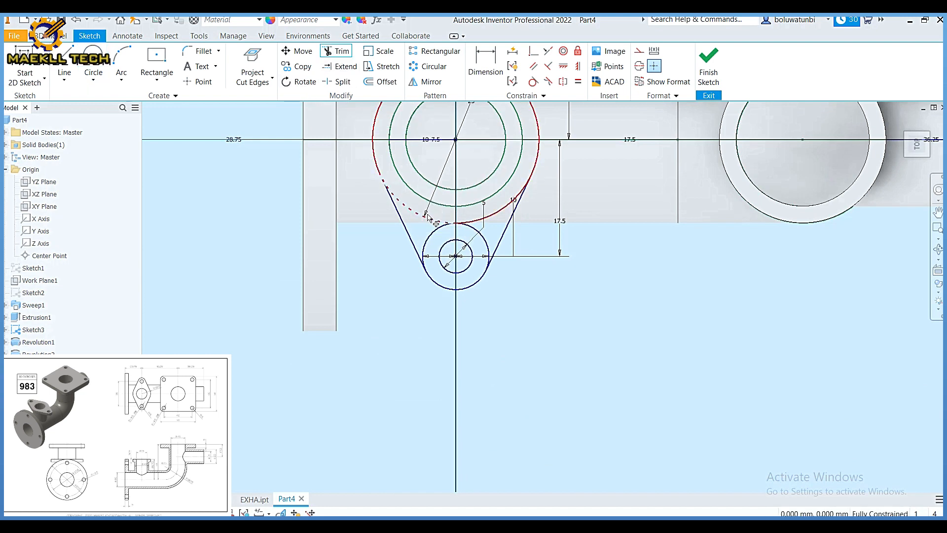
{"action": "left_click", "coordinate": [427, 218]}
{"action": "left_click", "coordinate": [430, 234]}
{"action": "left_click", "coordinate": [467, 230]}
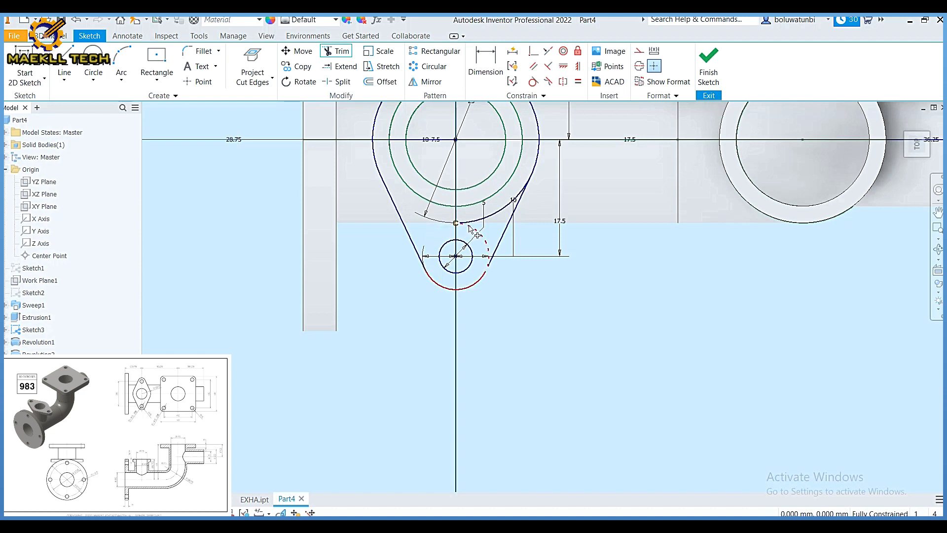
{"action": "left_click", "coordinate": [475, 220]}
{"action": "middle_click_drag", "start_coordinate": [489, 190], "coordinate": [471, 337]}
{"action": "scroll", "coordinate": [470, 341], "scroll_direction": "up", "scroll_amount": 2}
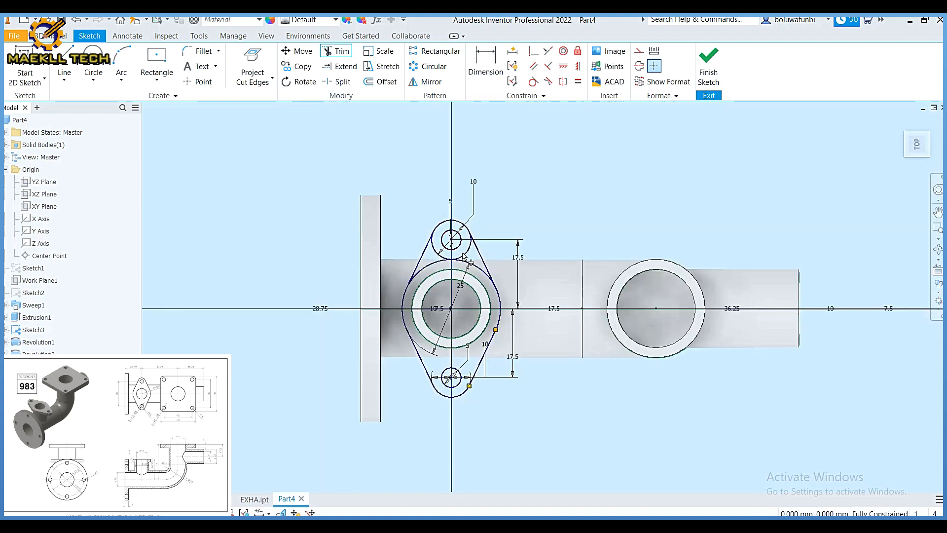
{"action": "left_click", "coordinate": [476, 266]}
{"action": "left_click", "coordinate": [427, 264]}
{"action": "left_click", "coordinate": [439, 256]}
{"action": "left_click", "coordinate": [709, 65]}
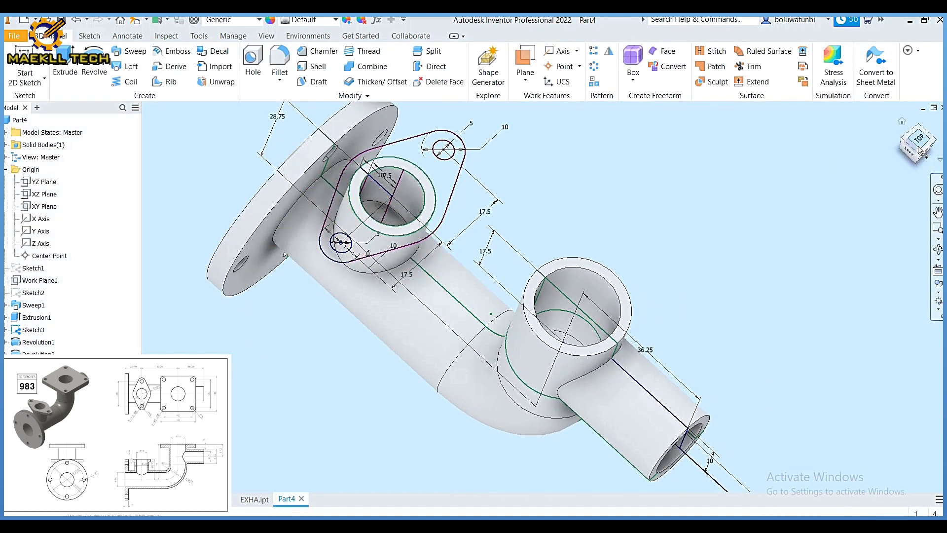
Step: Extrude the two-lobed flange profile 3.75 mm in the flipped direction, down the small branch, joined to the body
{"action": "left_click", "coordinate": [910, 157]}
{"action": "left_click", "coordinate": [931, 119]}
{"action": "left_click", "coordinate": [916, 139]}
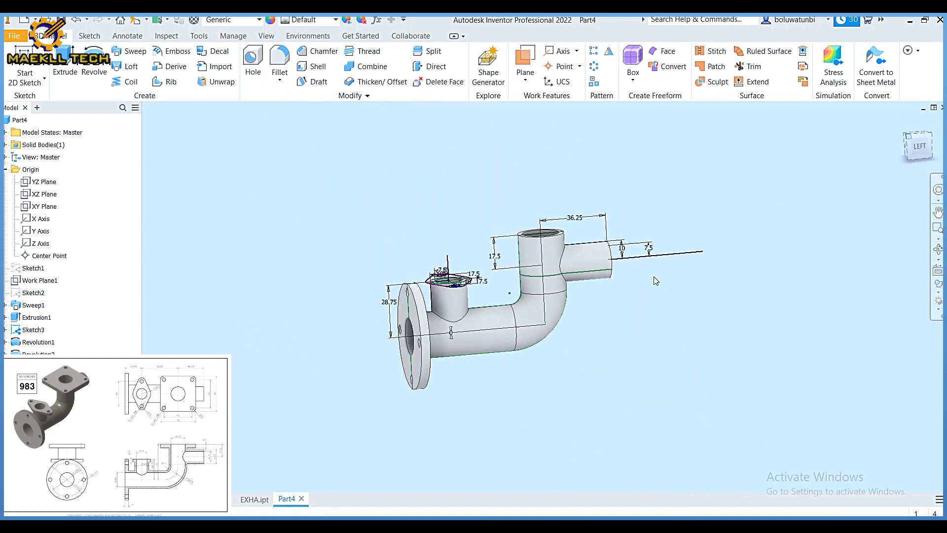
{"action": "scroll", "coordinate": [508, 322], "scroll_direction": "down", "scroll_amount": 3}
{"action": "mouse_move", "coordinate": [503, 309]}
{"action": "middle_mouse_down"}
{"action": "mouse_move", "coordinate": [474, 280]}
{"action": "mouse_move", "coordinate": [492, 265]}
{"action": "mouse_move", "coordinate": [485, 268]}
{"action": "middle_mouse_up"}
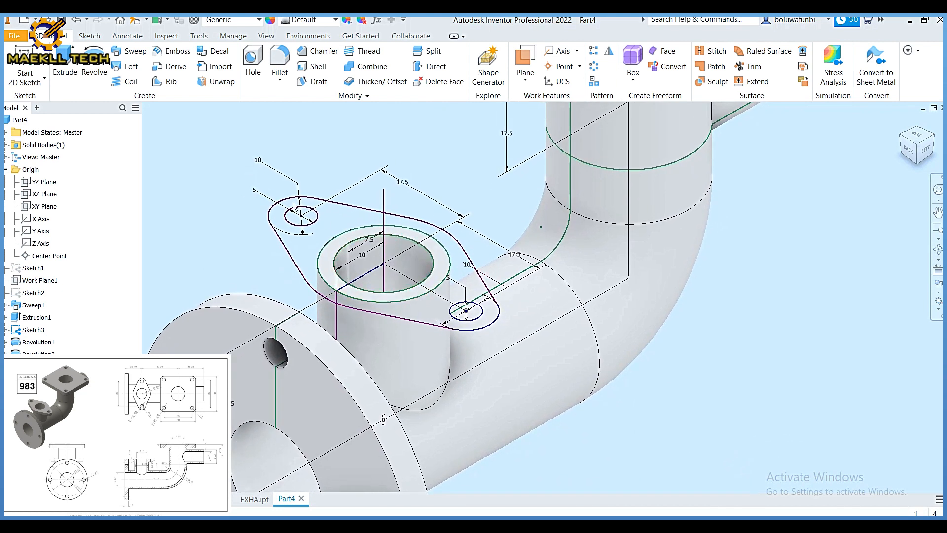
{"action": "key", "text": "e"}
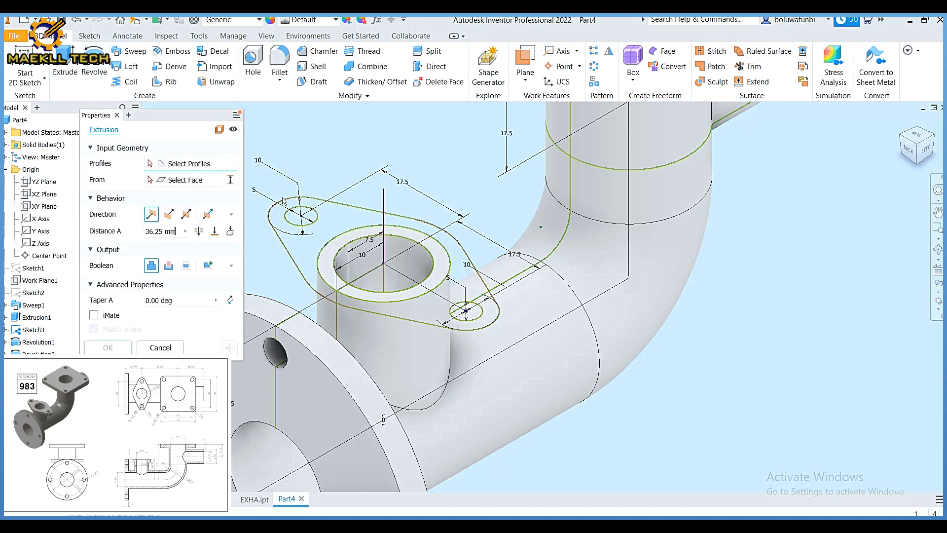
{"action": "left_click", "coordinate": [323, 232]}
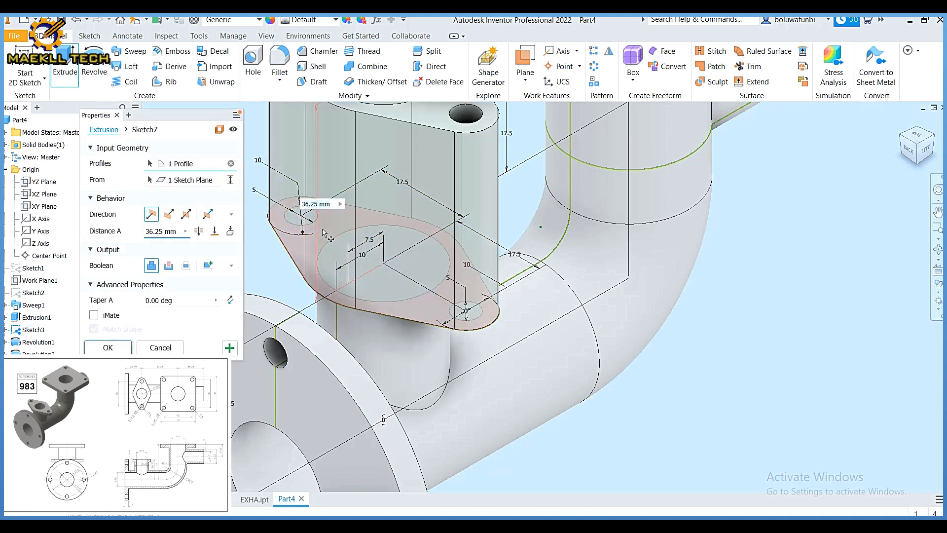
{"action": "type", "text": "3.75"}
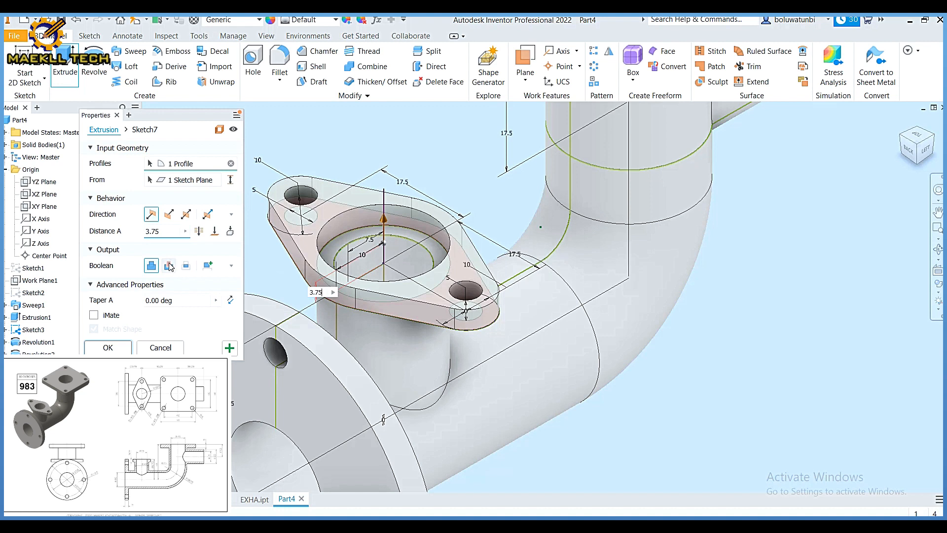
{"action": "left_click", "coordinate": [169, 214]}
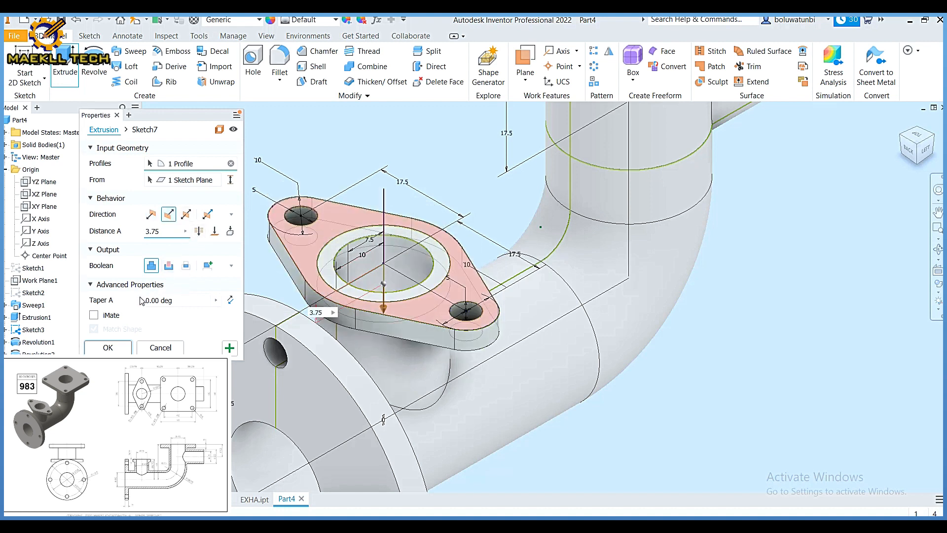
{"action": "left_click", "coordinate": [121, 348]}
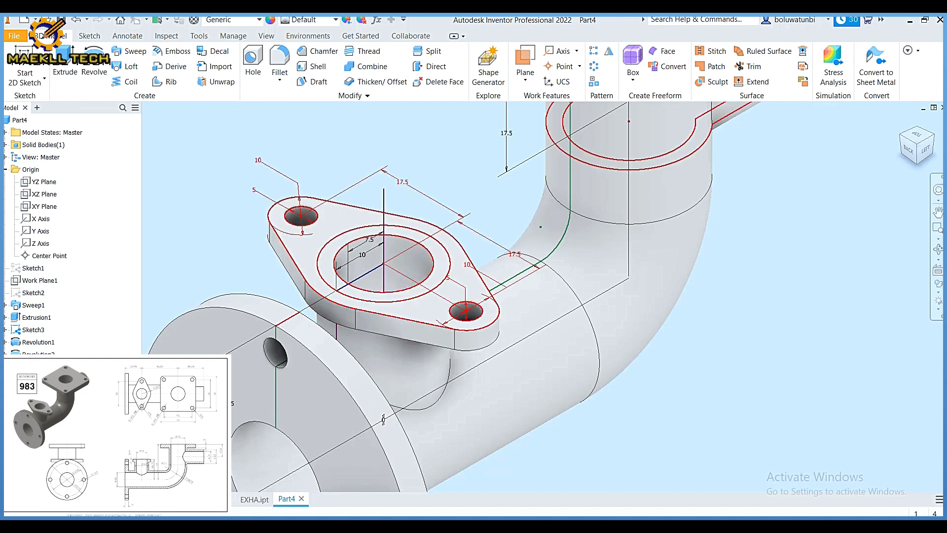
Step: Share the two-lobed flange sketch and cut its inner bore circle 28 mm down through the small branch
{"action": "right_click", "coordinate": [40, 293]}
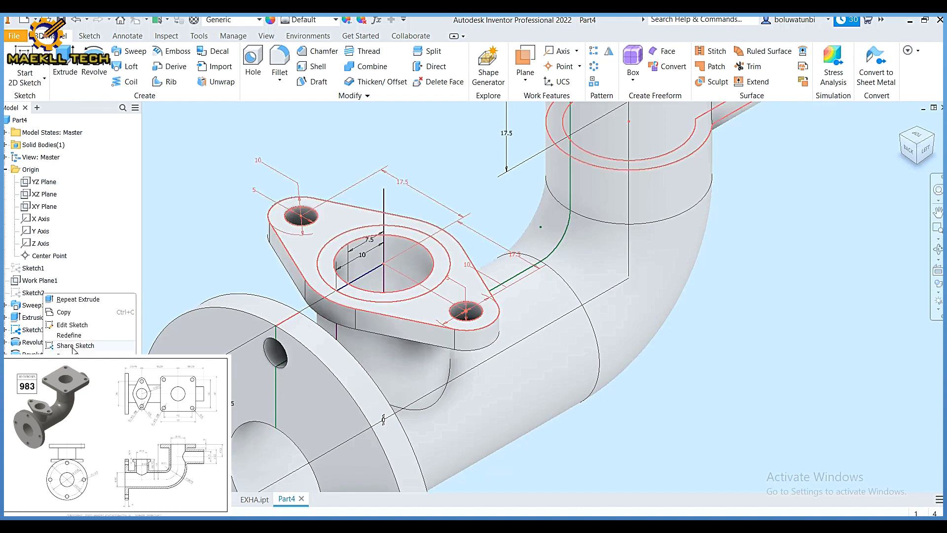
{"action": "key", "text": "Escape"}
{"action": "left_click", "coordinate": [65, 64]}
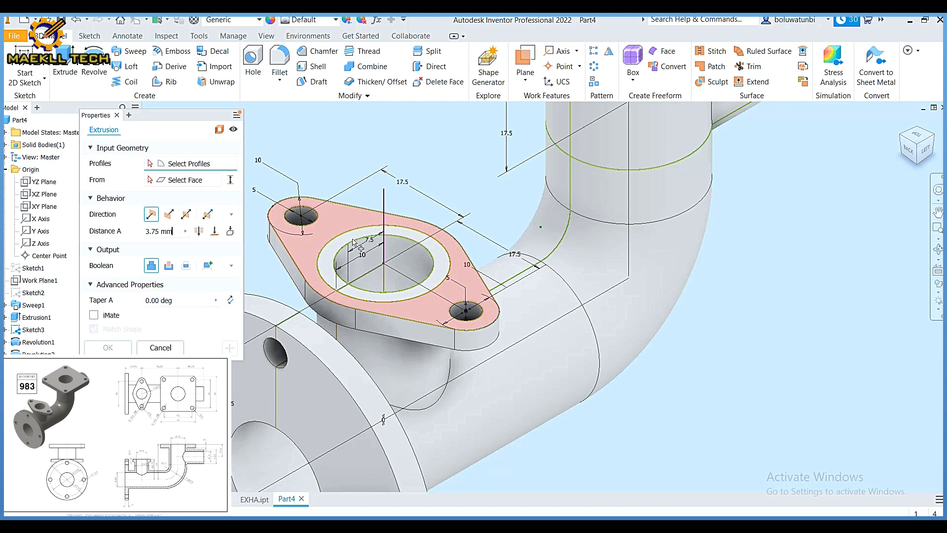
{"action": "left_click", "coordinate": [371, 284]}
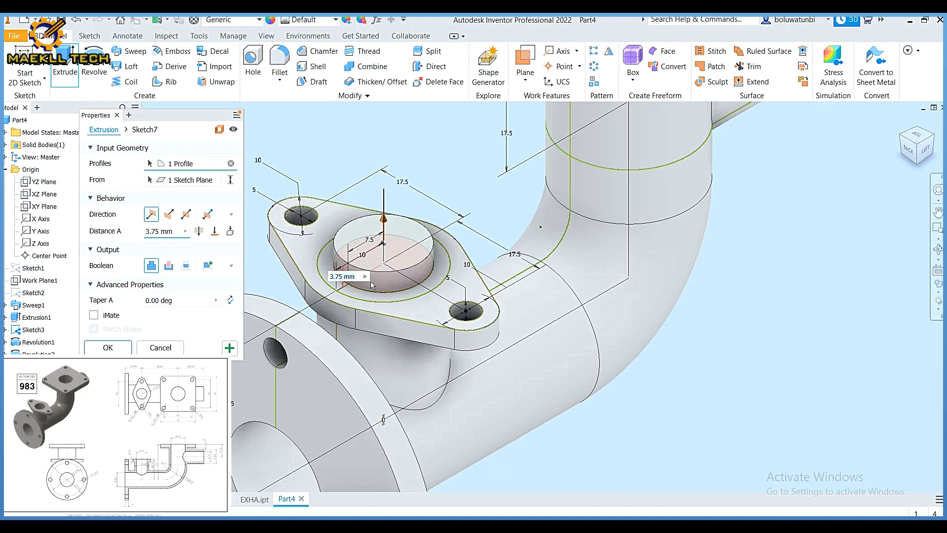
{"action": "type", "text": "28"}
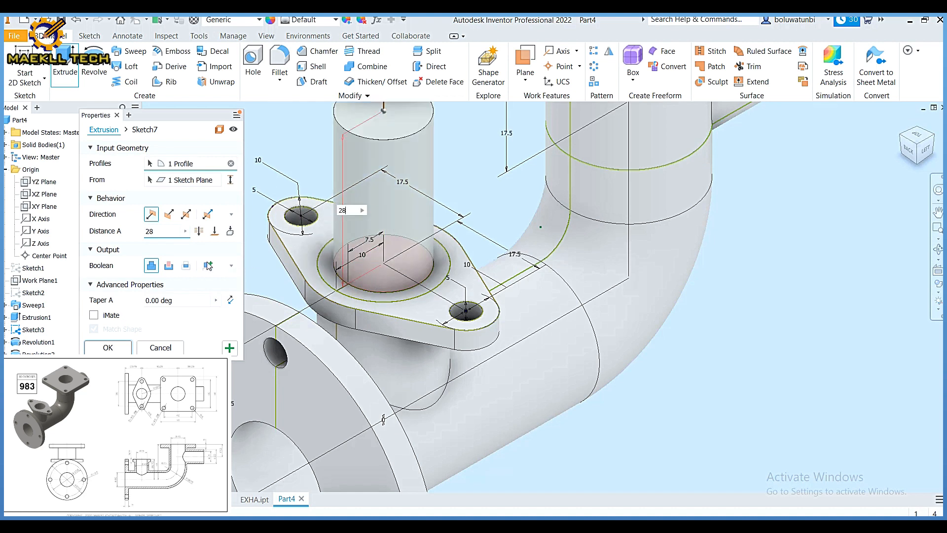
{"action": "left_click", "coordinate": [168, 266]}
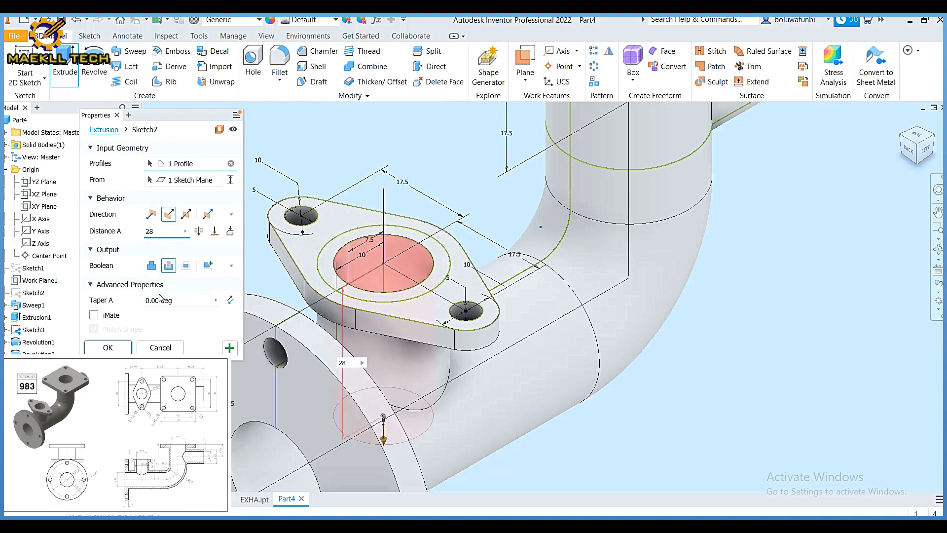
{"action": "left_click", "coordinate": [108, 347]}
Step: Check the bore through the round flange and hide the sketches still displayed on the model
{"action": "scroll", "coordinate": [311, 408], "scroll_direction": "down", "scroll_amount": 5}
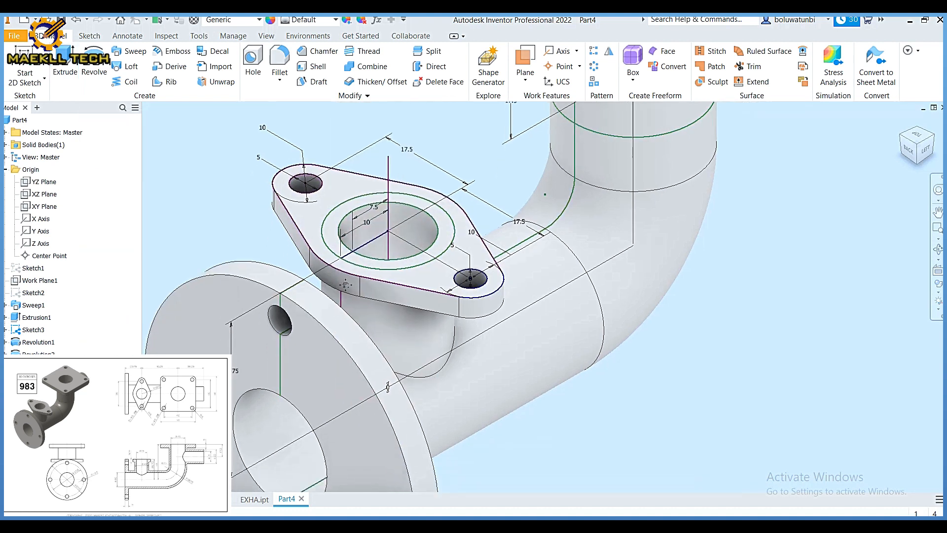
{"action": "middle_click_drag", "start_coordinate": [304, 413], "coordinate": [348, 392], "text": "shift"}
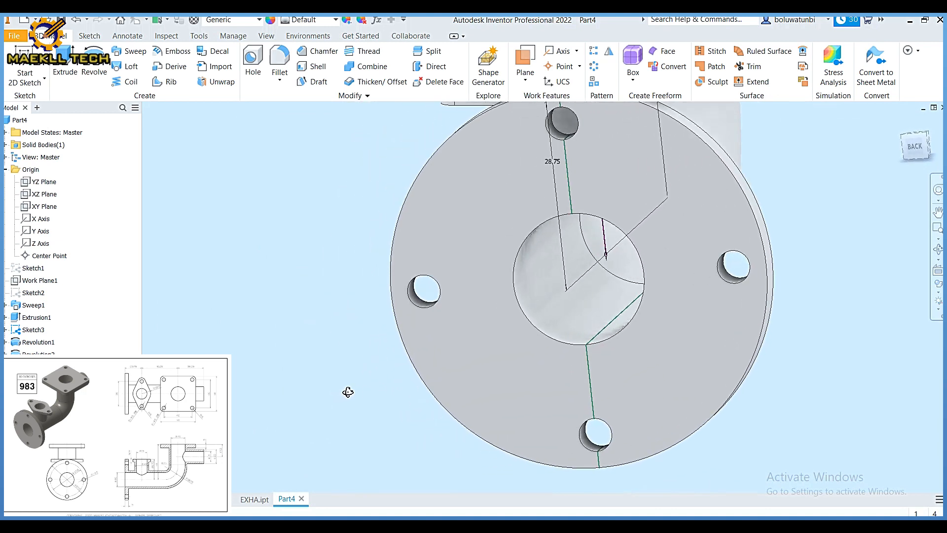
{"action": "left_click", "coordinate": [915, 148]}
{"action": "left_click", "coordinate": [926, 134]}
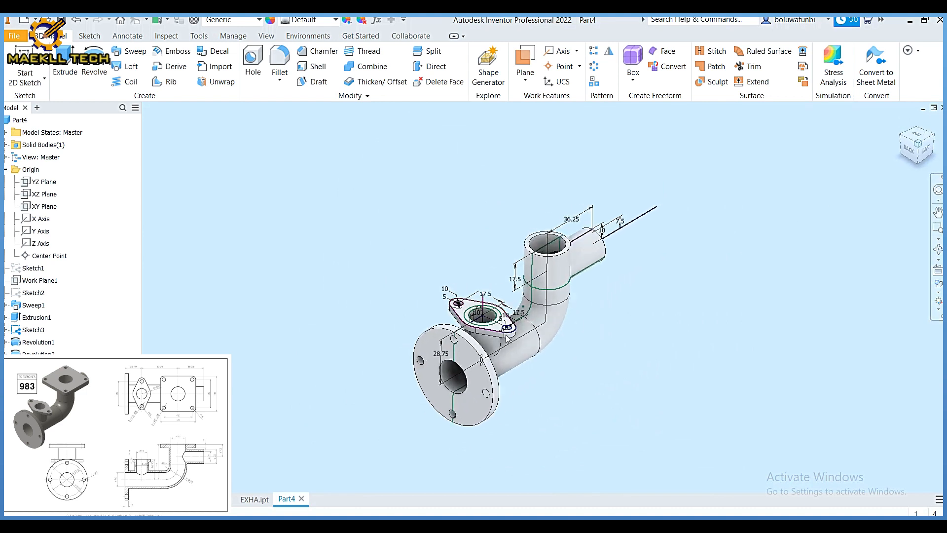
{"action": "right_click", "coordinate": [37, 379]}
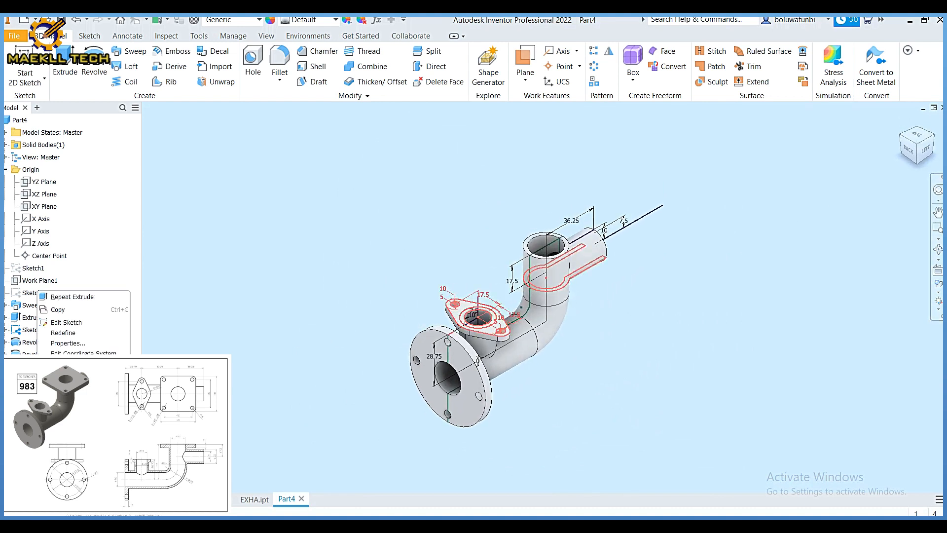
{"action": "key", "text": "v"}
{"action": "right_click", "coordinate": [42, 379]}
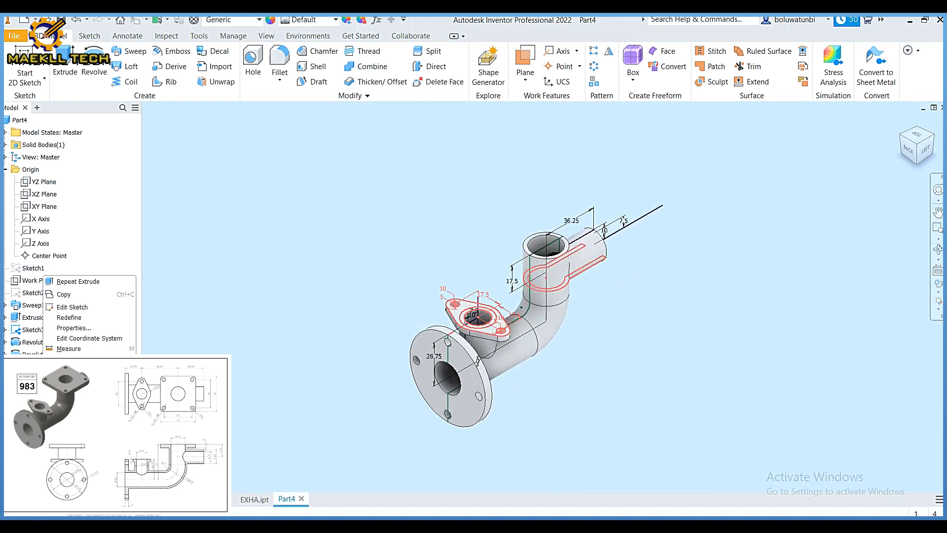
{"action": "left_click", "coordinate": [97, 228]}
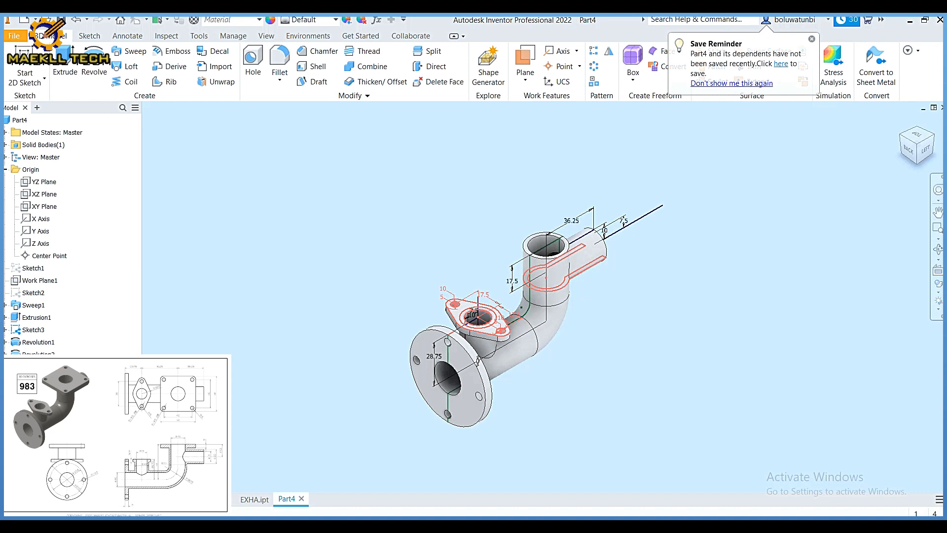
{"action": "right_click", "coordinate": [50, 292]}
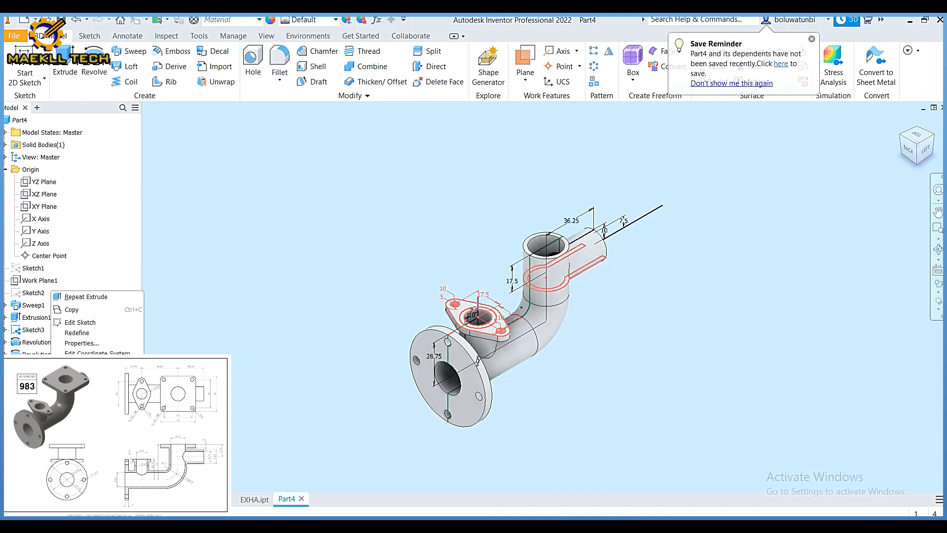
{"action": "left_click", "coordinate": [96, 241]}
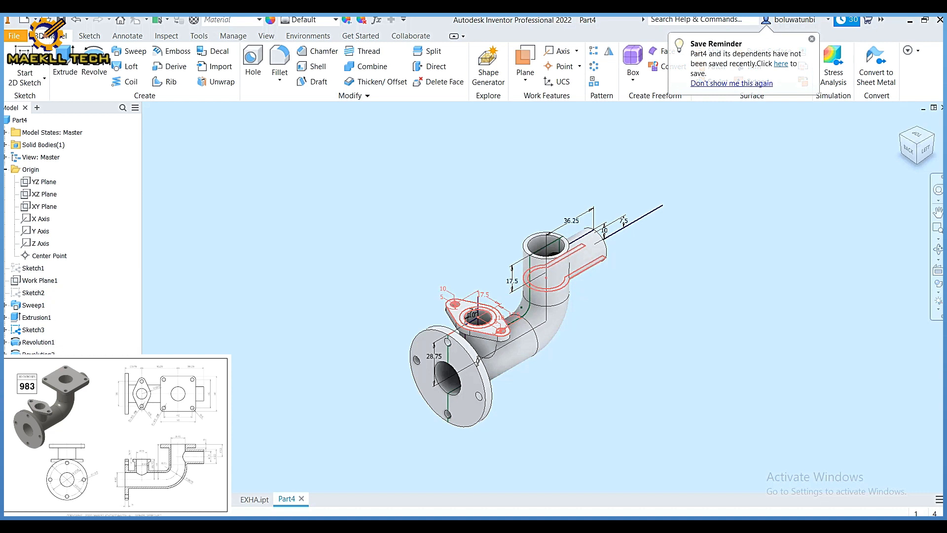
{"action": "right_click", "coordinate": [28, 329]}
{"action": "key", "text": "v"}
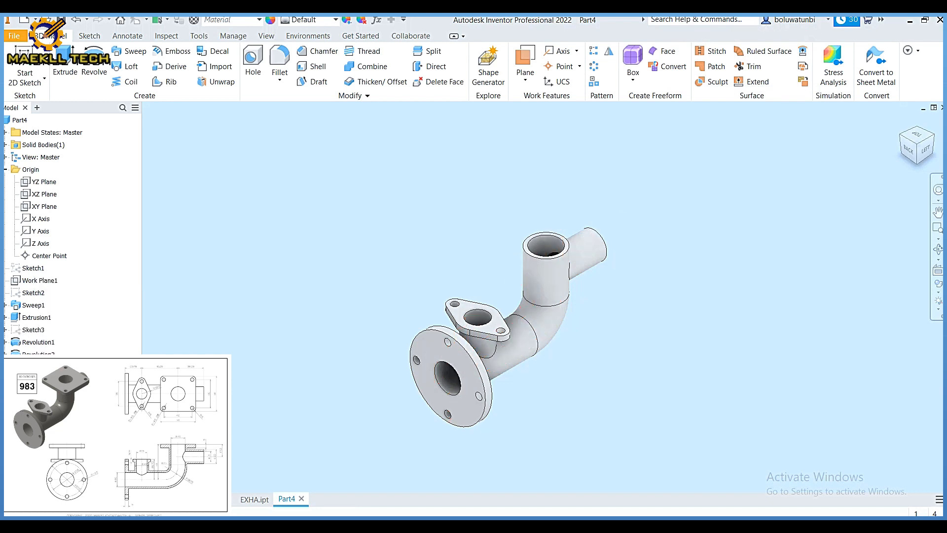
Step: Start a sketch on the end face of the large vertical branch and draw a 50 x 50 mm rectangle centred on its bore
{"action": "scroll", "coordinate": [546, 278], "scroll_direction": "down", "scroll_amount": 3}
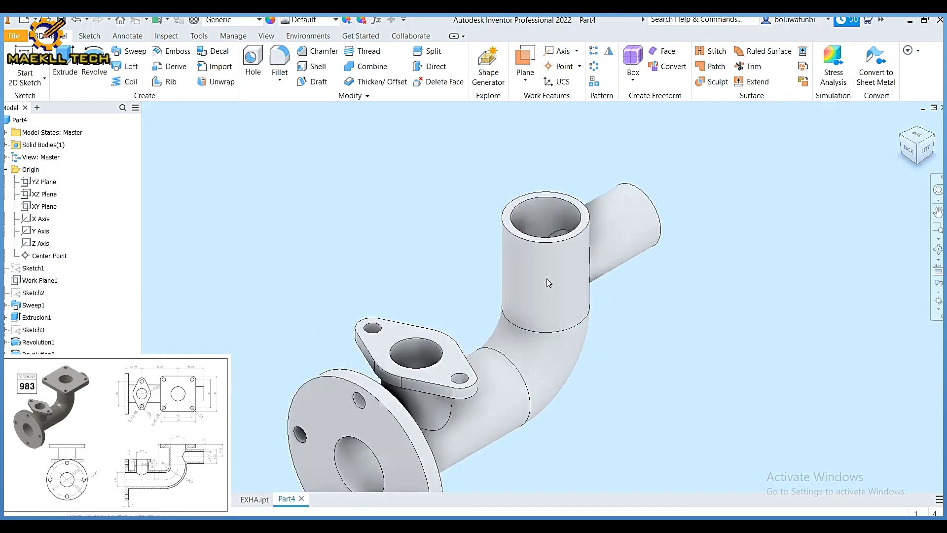
{"action": "scroll", "coordinate": [587, 223], "scroll_direction": "down", "scroll_amount": 2}
{"action": "left_click", "coordinate": [587, 222]}
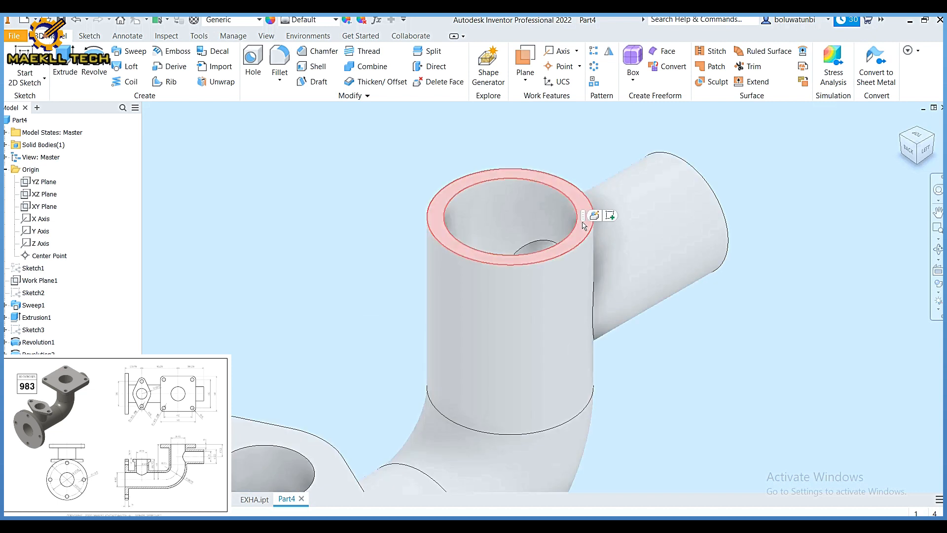
{"action": "left_click", "coordinate": [610, 215]}
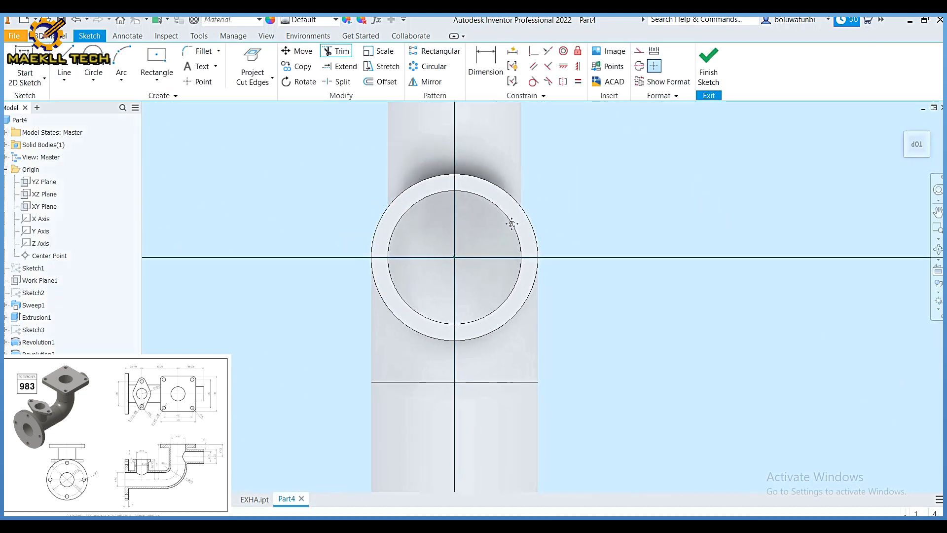
{"action": "scroll", "coordinate": [512, 224], "scroll_direction": "down", "scroll_amount": 2}
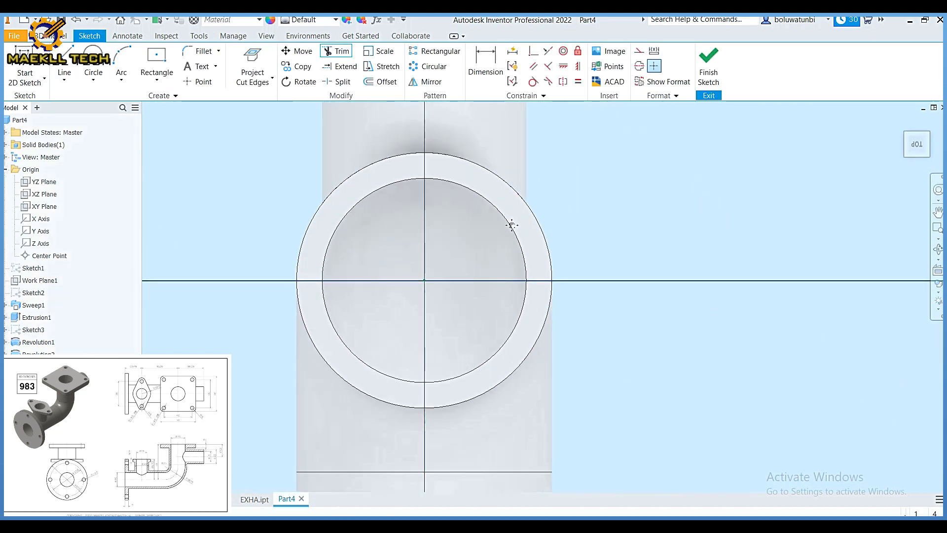
{"action": "left_click", "coordinate": [157, 78]}
{"action": "left_click", "coordinate": [186, 153]}
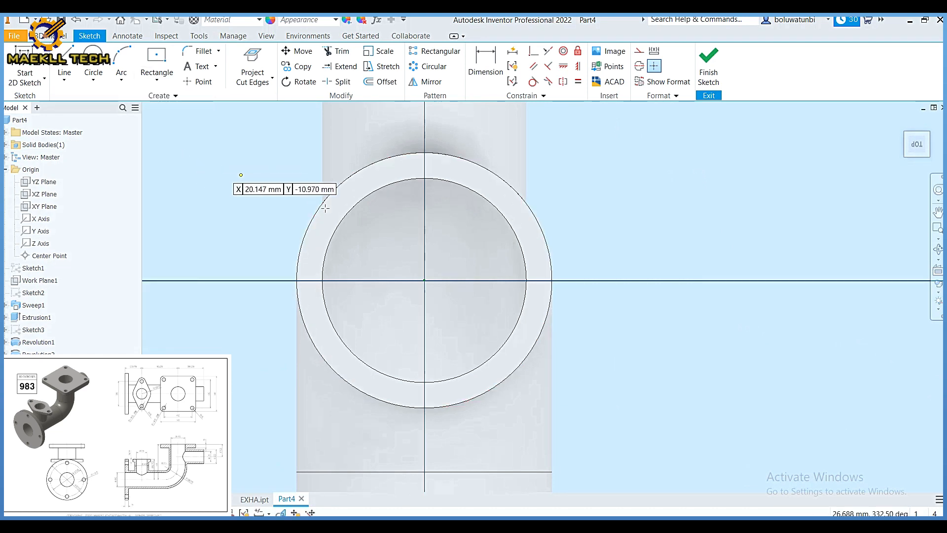
{"action": "left_click", "coordinate": [424, 280]}
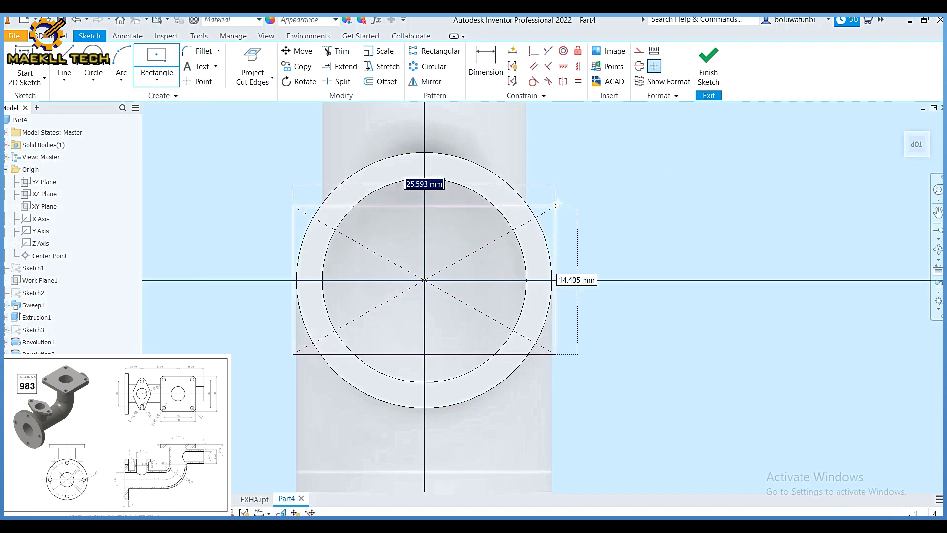
{"action": "key", "text": "Tab"}
{"action": "type", "text": "50"}
{"action": "key", "text": "Return"}
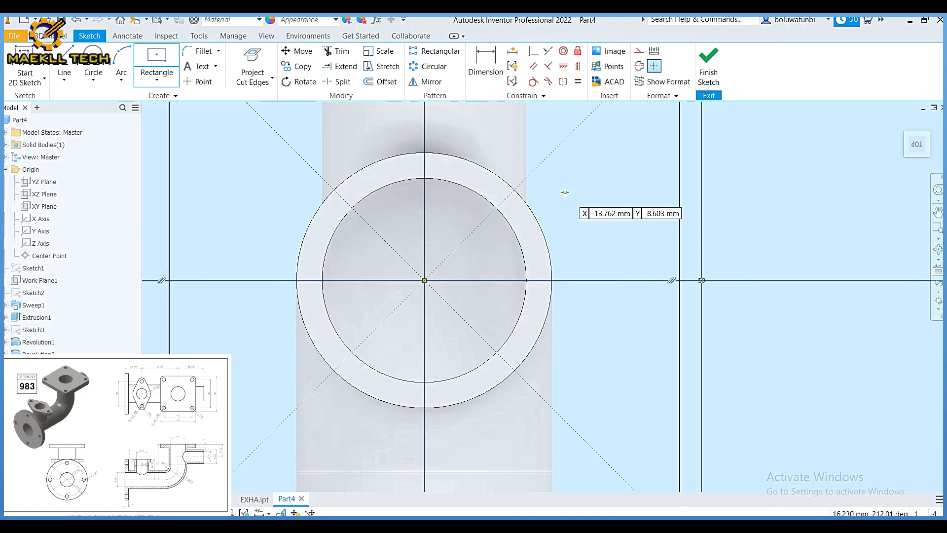
Step: Round all four corners of the 50 mm square with 5 mm sketch fillets
{"action": "left_click", "coordinate": [916, 145]}
{"action": "left_click", "coordinate": [200, 52]}
{"action": "type", "text": "5"}
{"action": "left_click", "coordinate": [494, 188]}
{"action": "left_click", "coordinate": [483, 207]}
{"action": "left_click", "coordinate": [483, 292]}
{"action": "left_click", "coordinate": [495, 311]}
{"action": "left_click", "coordinate": [587, 311]}
{"action": "left_click", "coordinate": [608, 294]}
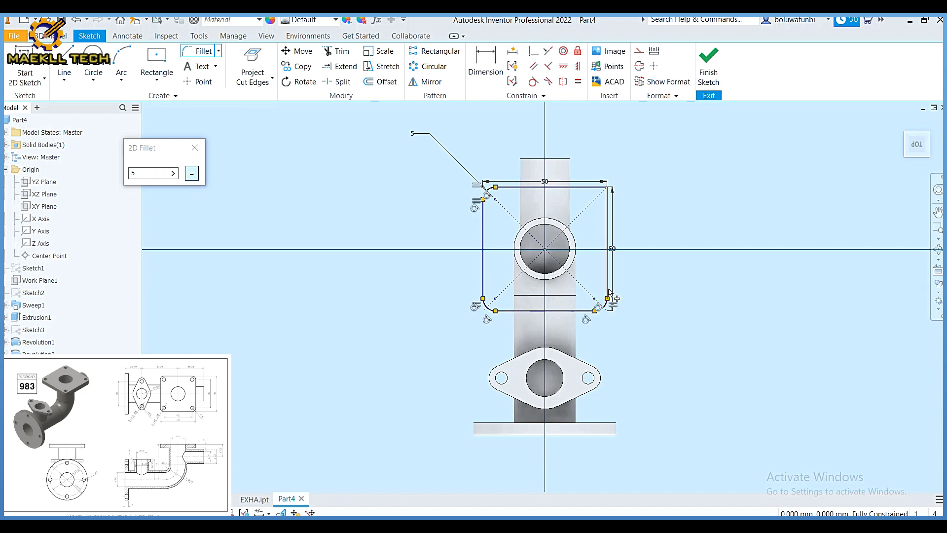
{"action": "left_click", "coordinate": [599, 187]}
{"action": "left_click", "coordinate": [608, 199]}
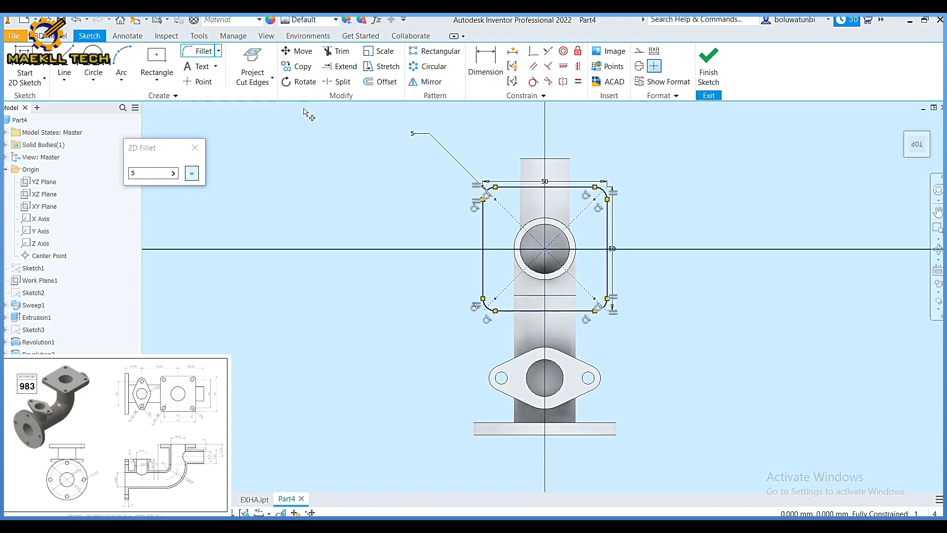
Step: Draw a 5 mm diameter circle on the centre of each of the square's four corner fillets
{"action": "left_click", "coordinate": [101, 64]}
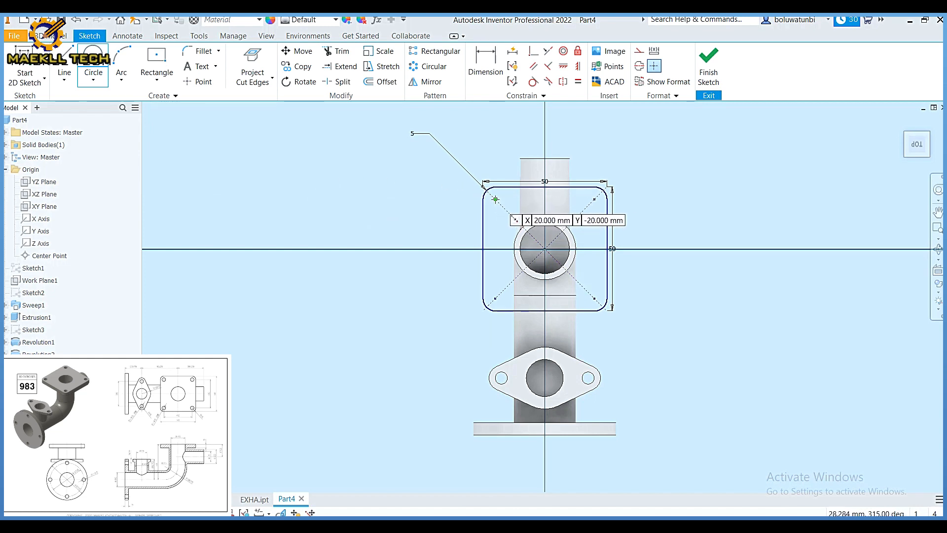
{"action": "left_click", "coordinate": [496, 199]}
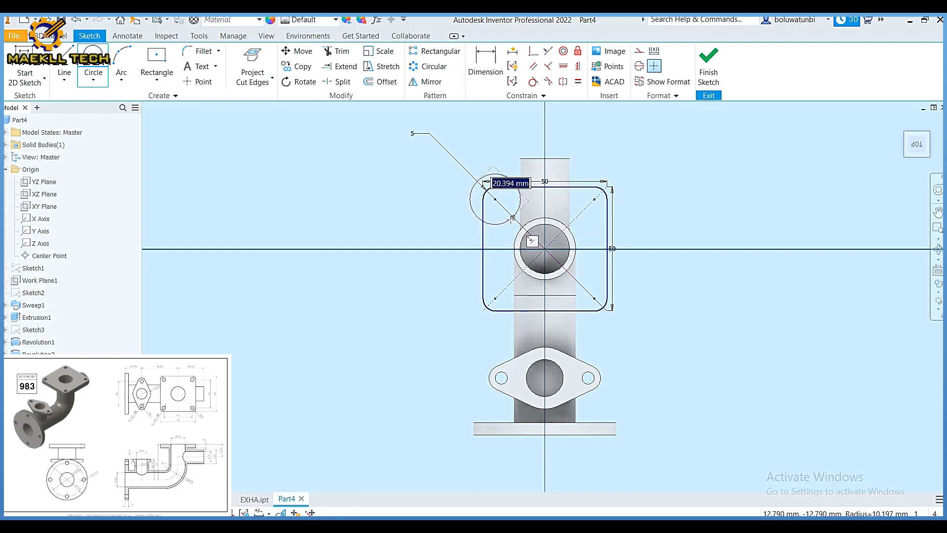
{"action": "key", "text": "Return"}
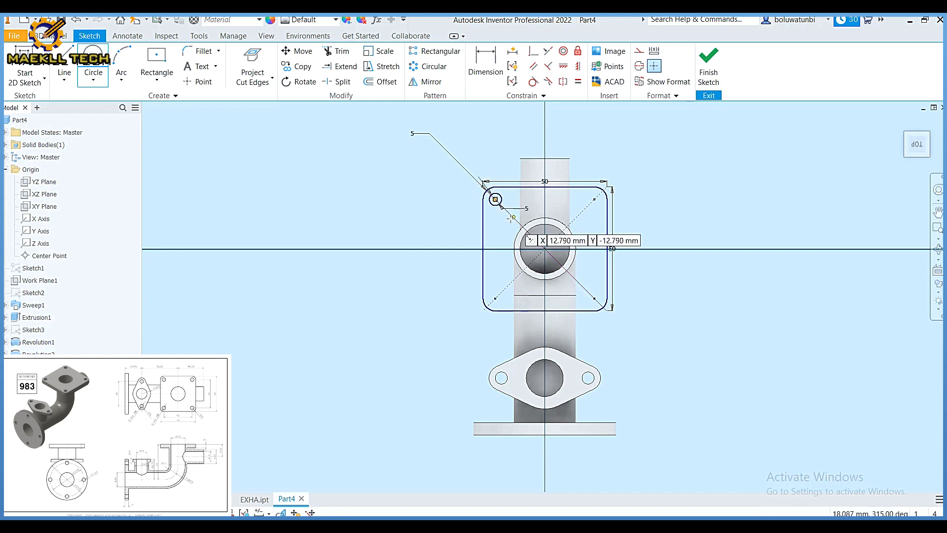
{"action": "left_click", "coordinate": [594, 198]}
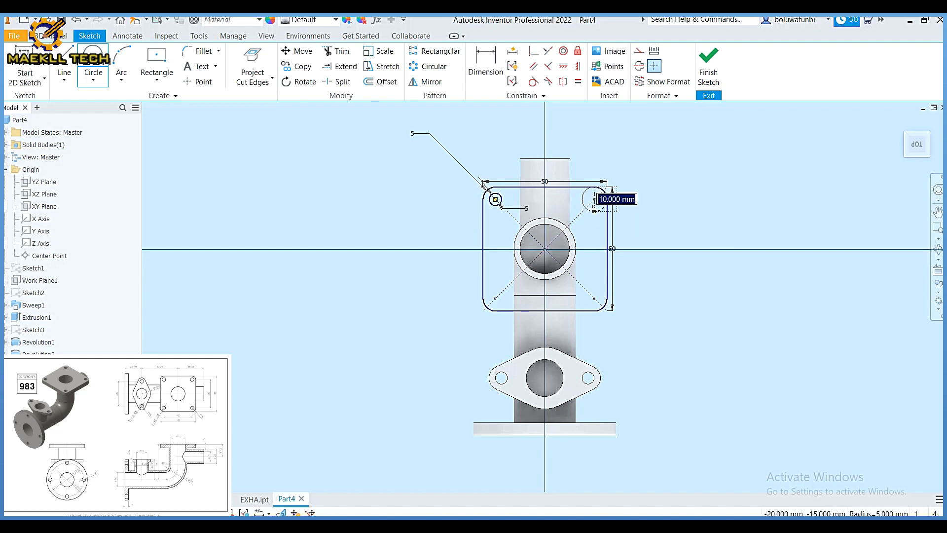
{"action": "key", "text": "Return"}
{"action": "scroll", "coordinate": [594, 210], "scroll_direction": "up", "scroll_amount": 2}
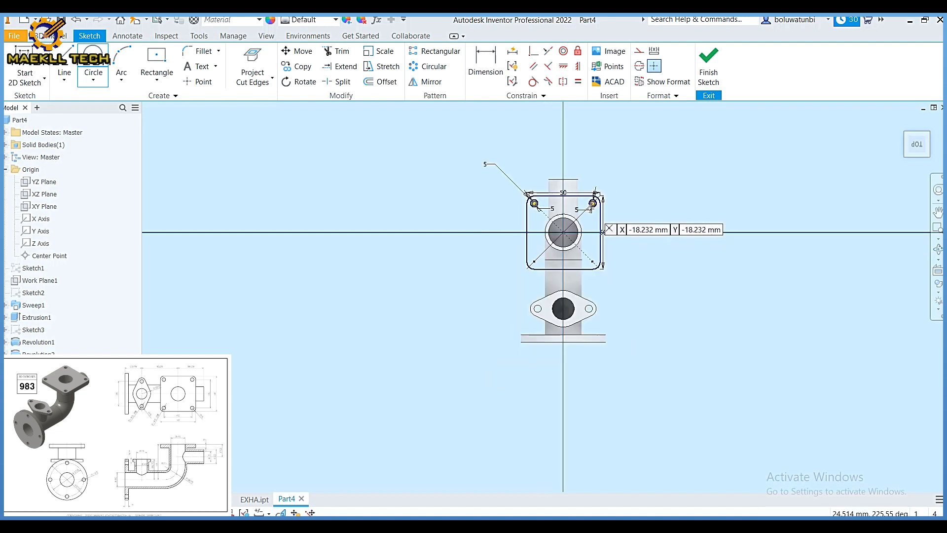
{"action": "scroll", "coordinate": [592, 210], "scroll_direction": "down", "scroll_amount": 5}
{"action": "middle_click_drag", "start_coordinate": [590, 210], "coordinate": [572, 163]}
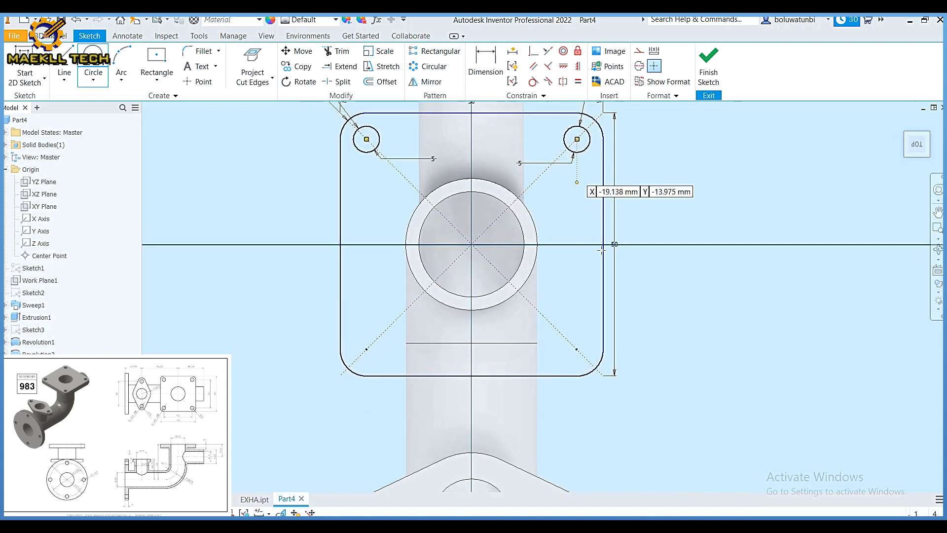
{"action": "left_click", "coordinate": [577, 349]}
{"action": "type", "text": "5"}
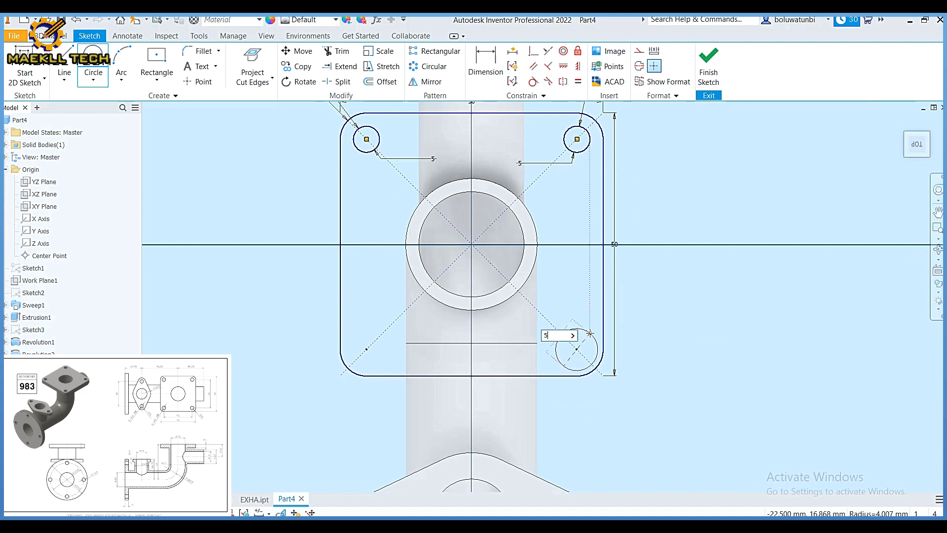
{"action": "key", "text": "Return"}
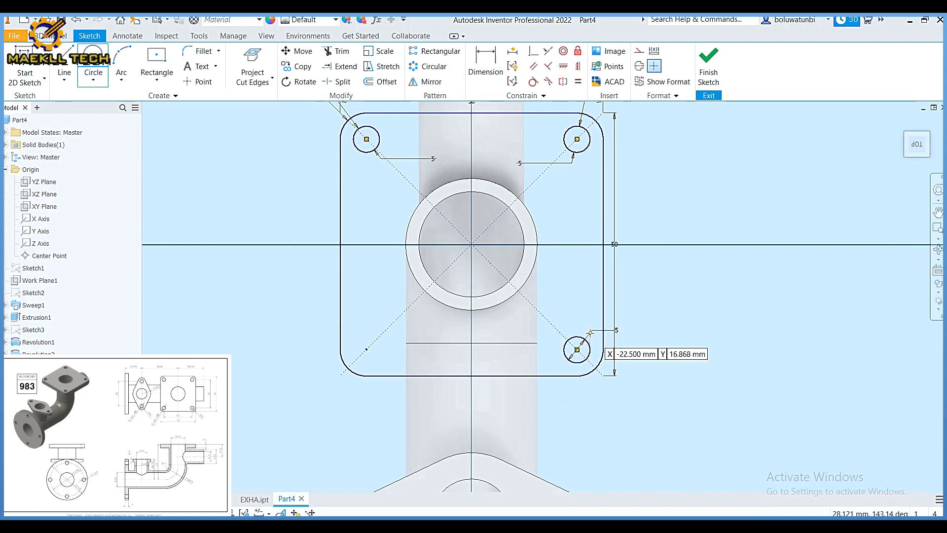
{"action": "left_click", "coordinate": [367, 349]}
{"action": "type", "text": "5"}
{"action": "key", "text": "Return"}
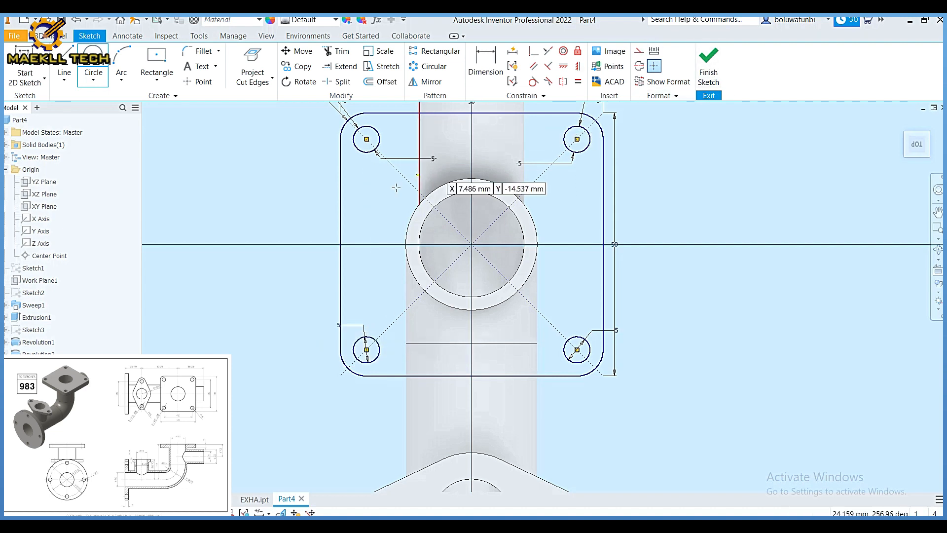
Step: Project the branch's end-face edges into the sketch and extrude the square plate and pipe ring 5 mm downward, joined to the body
{"action": "left_click", "coordinate": [253, 65]}
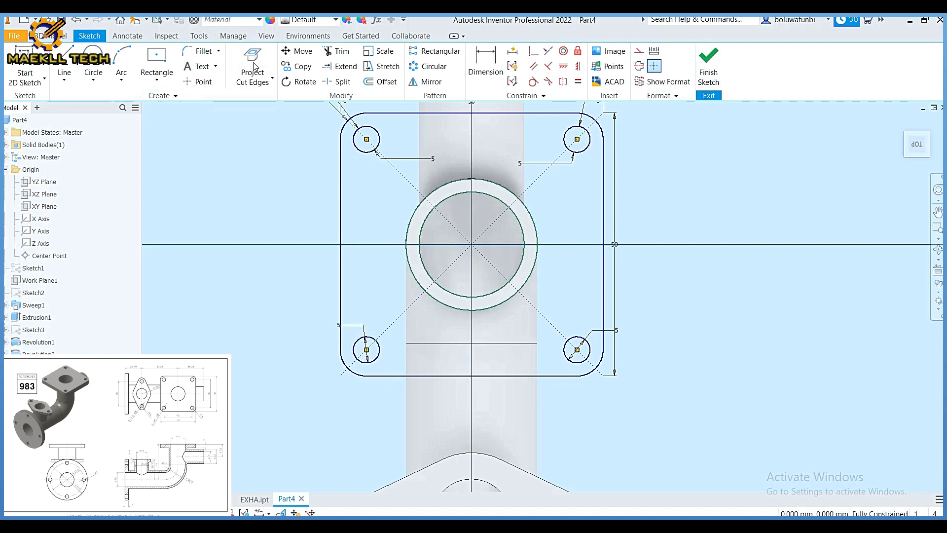
{"action": "left_click", "coordinate": [710, 74]}
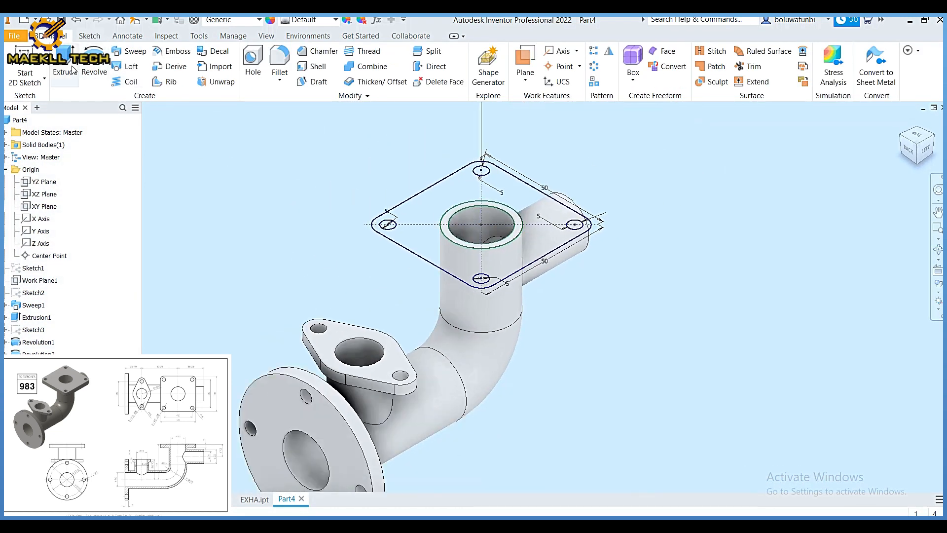
{"action": "key", "text": "e"}
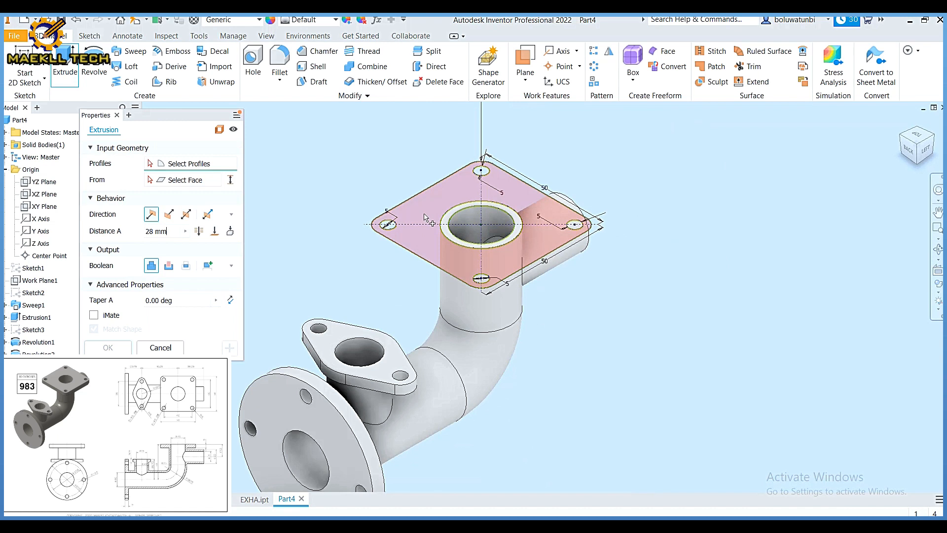
{"action": "scroll", "coordinate": [446, 227], "scroll_direction": "down", "scroll_amount": 5}
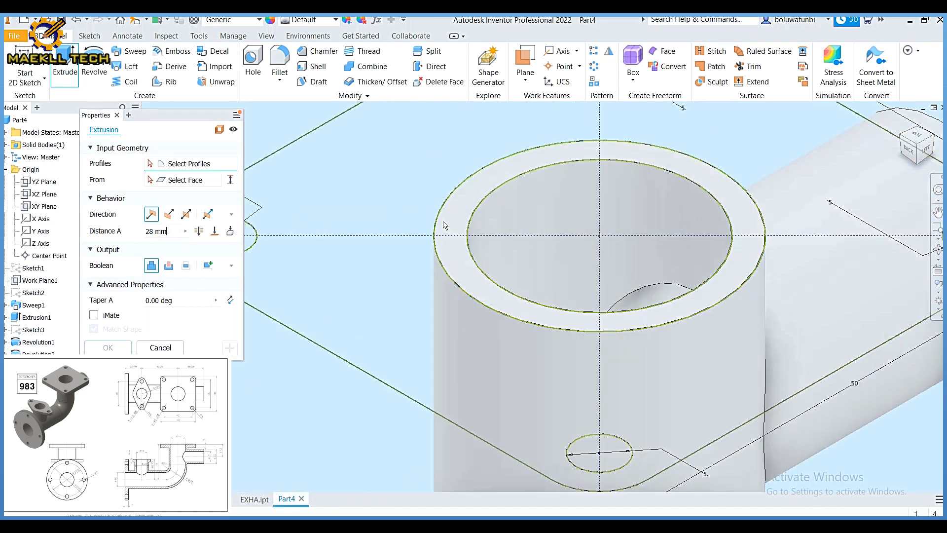
{"action": "left_click", "coordinate": [450, 225]}
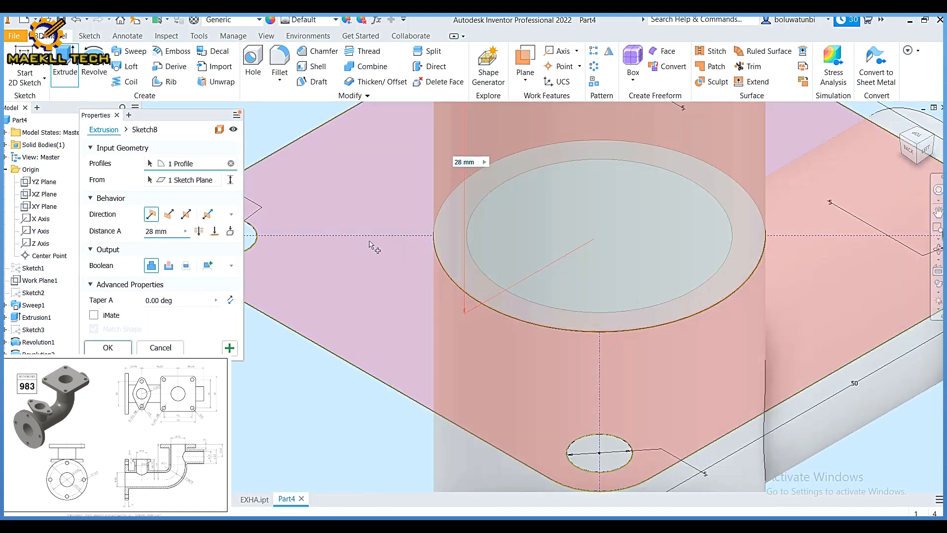
{"action": "left_click", "coordinate": [370, 243]}
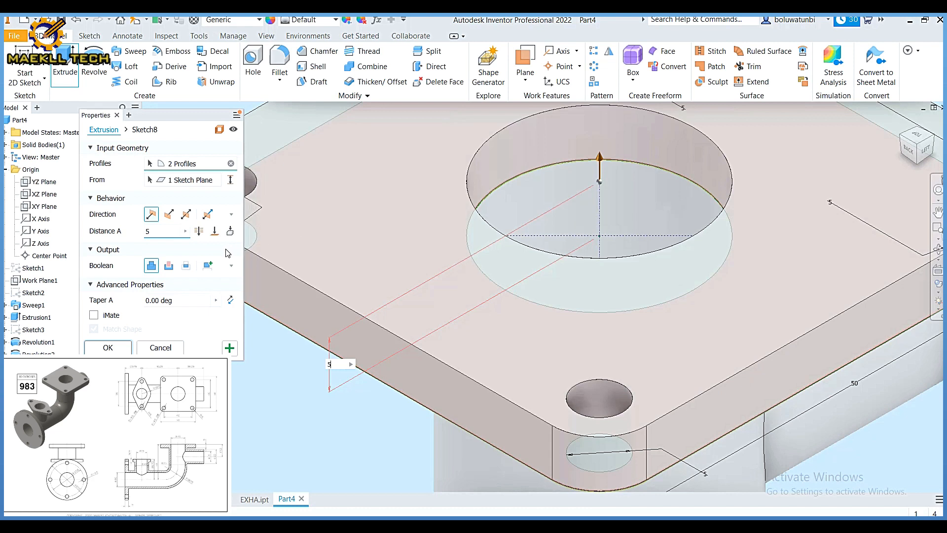
{"action": "left_click", "coordinate": [169, 215]}
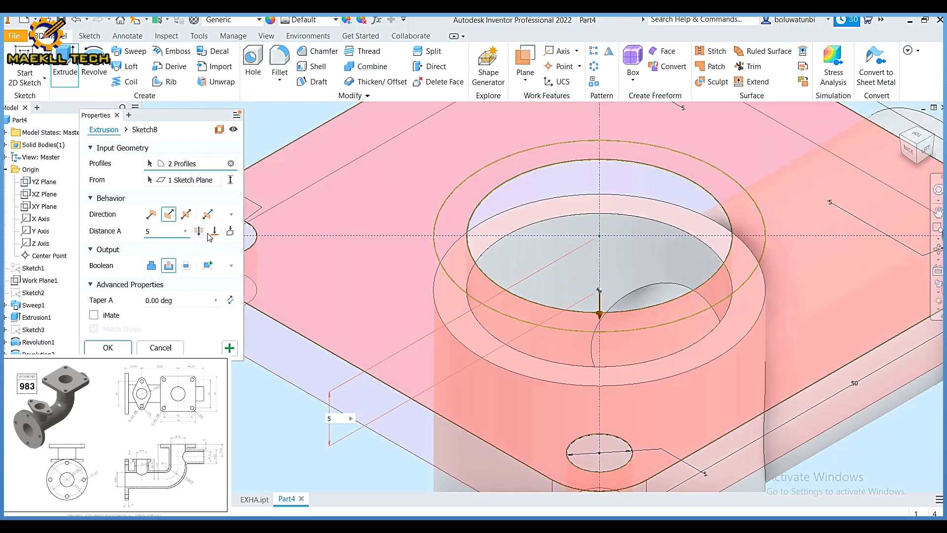
{"action": "left_click", "coordinate": [151, 267]}
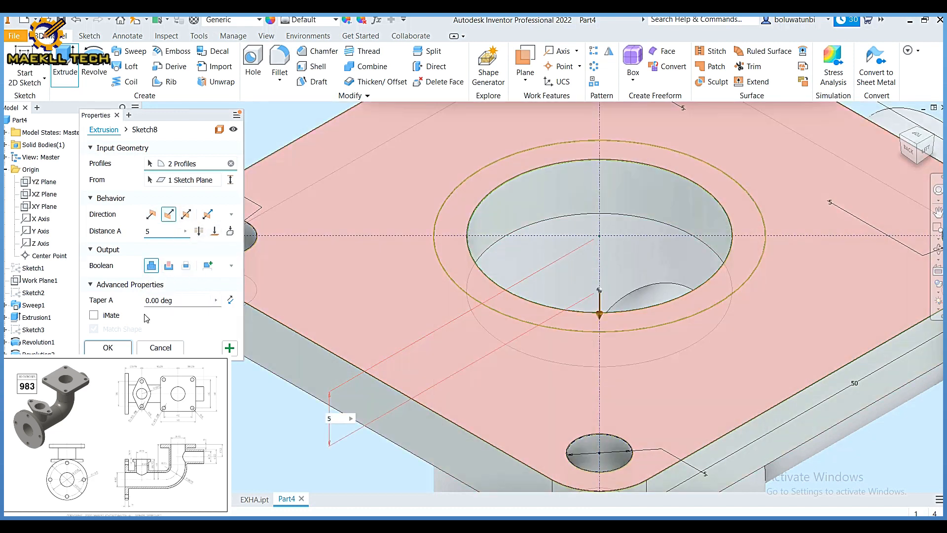
{"action": "left_click", "coordinate": [108, 348]}
{"action": "scroll", "coordinate": [319, 265], "scroll_direction": "up", "scroll_amount": 5}
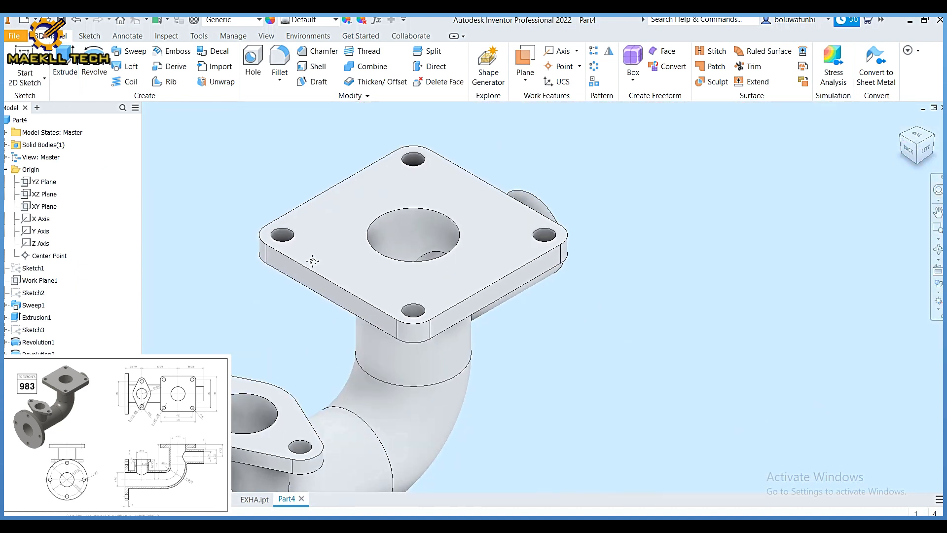
{"action": "scroll", "coordinate": [330, 257], "scroll_direction": "up", "scroll_amount": 3}
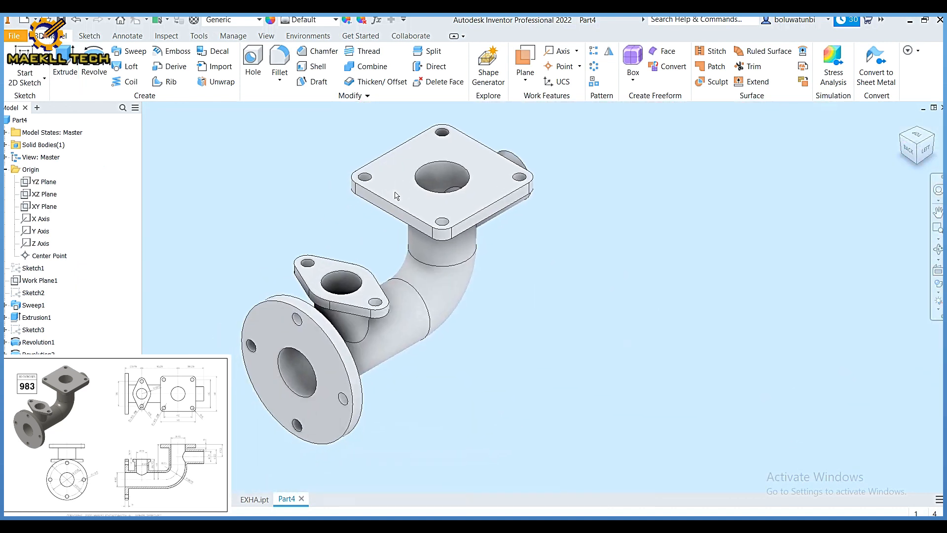
{"action": "left_click", "coordinate": [933, 138]}
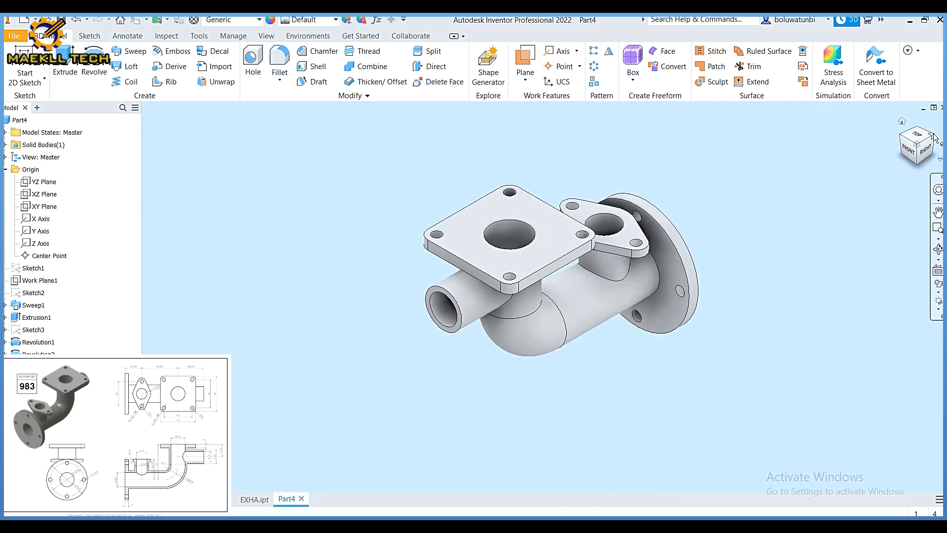
{"action": "left_click", "coordinate": [934, 138]}
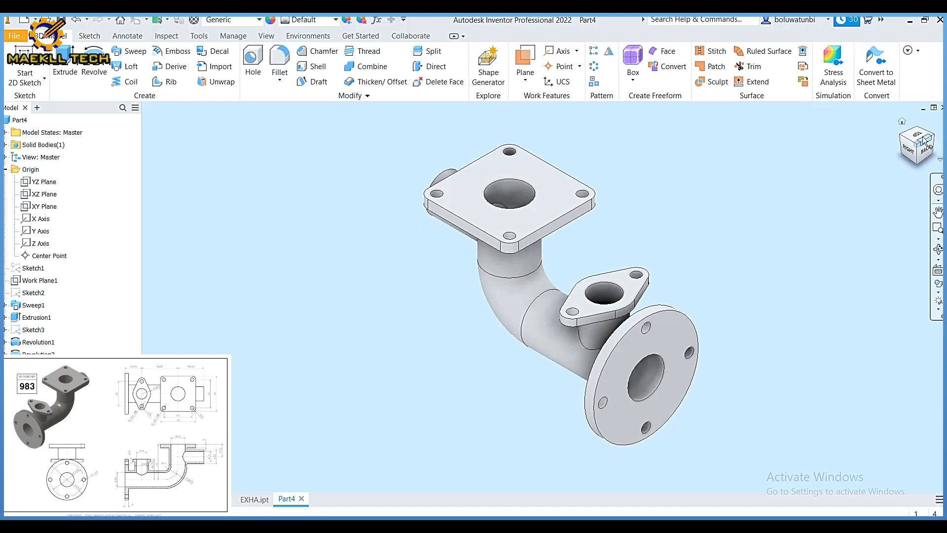
Step: Try the Chrome - Polished Blue appearance on the part
{"action": "left_click", "coordinate": [335, 20]}
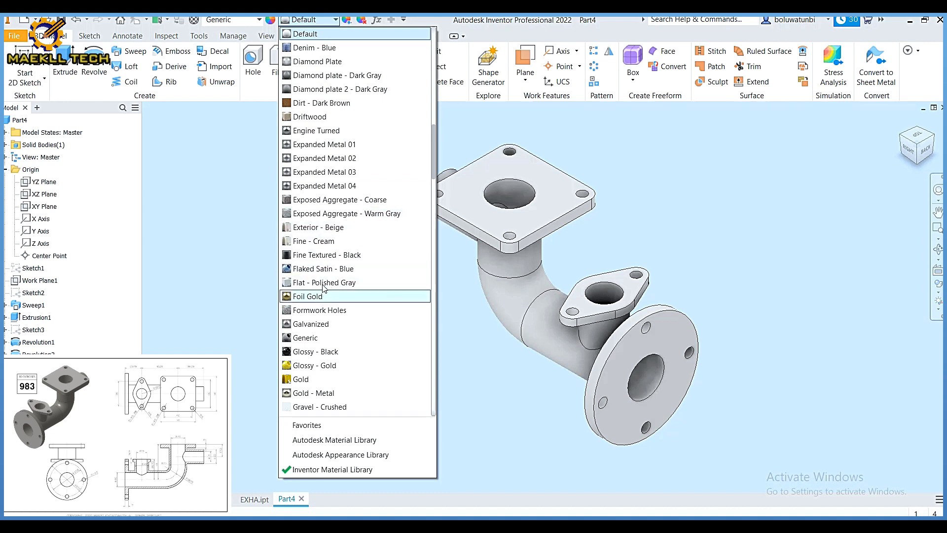
{"action": "scroll", "coordinate": [324, 291], "scroll_direction": "up", "scroll_amount": 4}
{"action": "scroll", "coordinate": [324, 197], "scroll_direction": "up", "scroll_amount": 2}
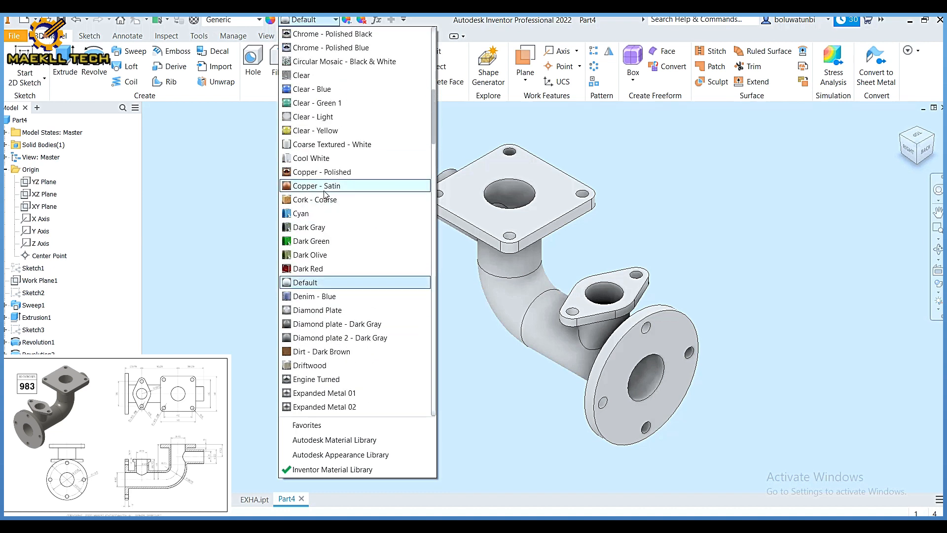
{"action": "scroll", "coordinate": [326, 182], "scroll_direction": "up", "scroll_amount": 1}
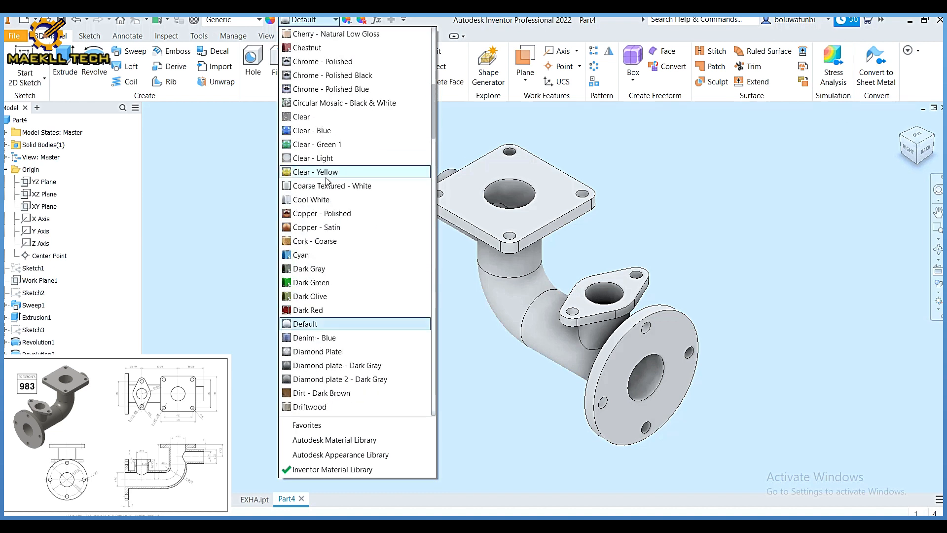
{"action": "left_click", "coordinate": [334, 91]}
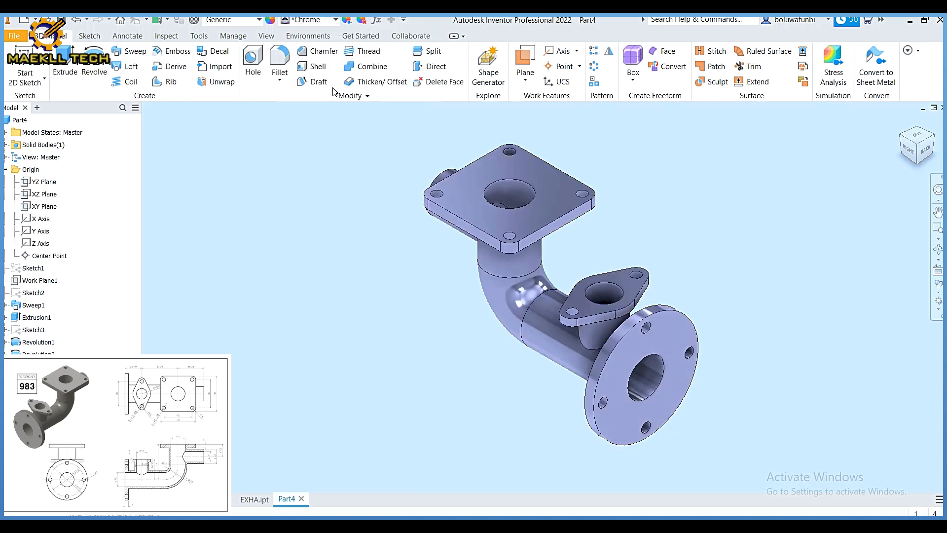
Step: Set the part's appearance to Chrome - Polished
{"action": "left_click", "coordinate": [336, 20]}
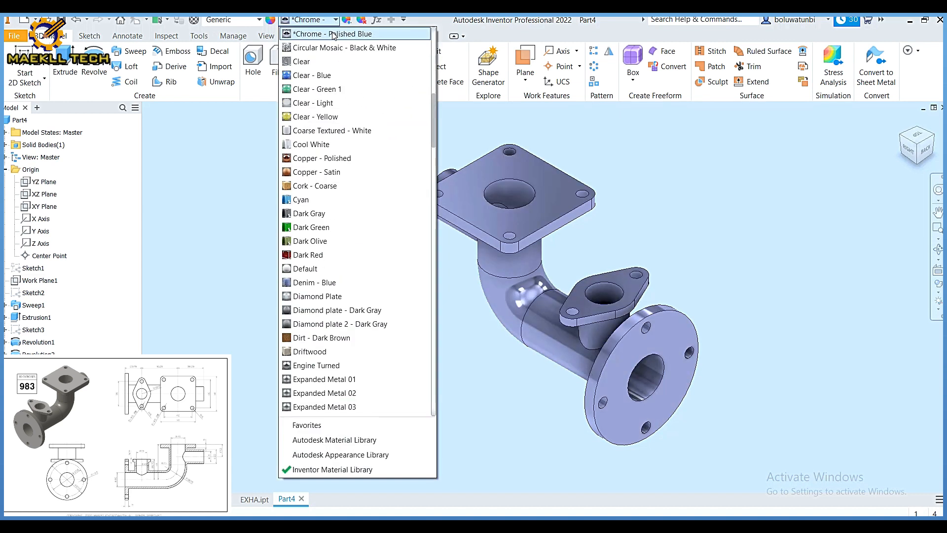
{"action": "scroll", "coordinate": [329, 60], "scroll_direction": "up", "scroll_amount": 1}
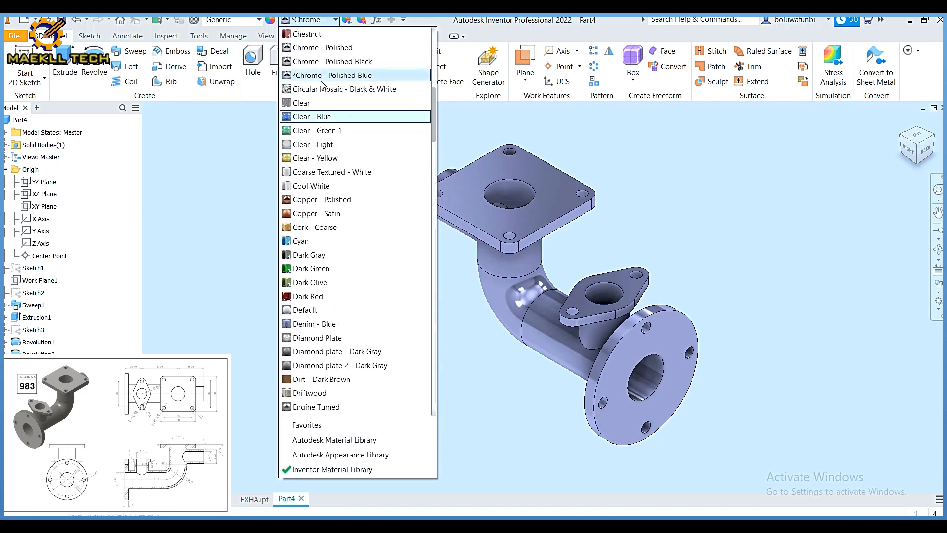
{"action": "left_click", "coordinate": [331, 52]}
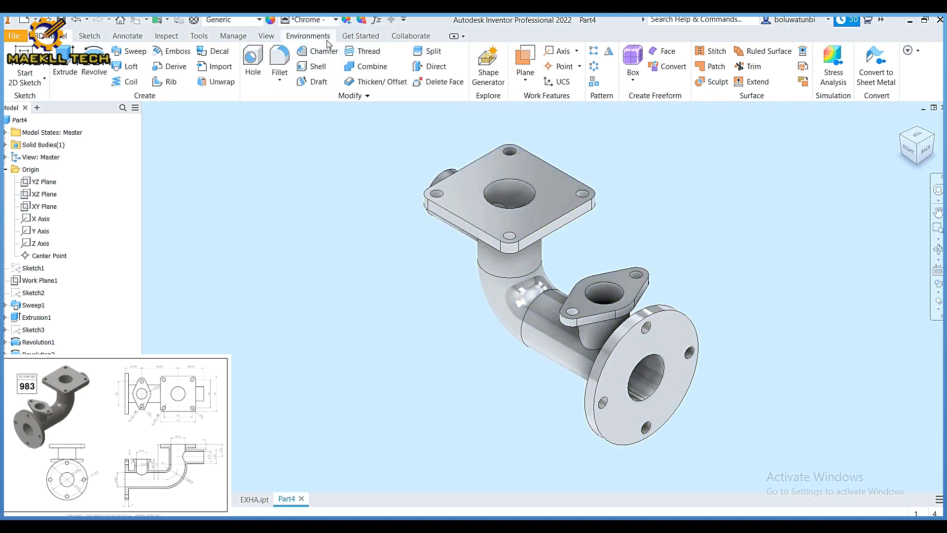
Step: Display the model in the Realistic visual style
{"action": "left_click", "coordinate": [266, 36]}
{"action": "left_click", "coordinate": [225, 72]}
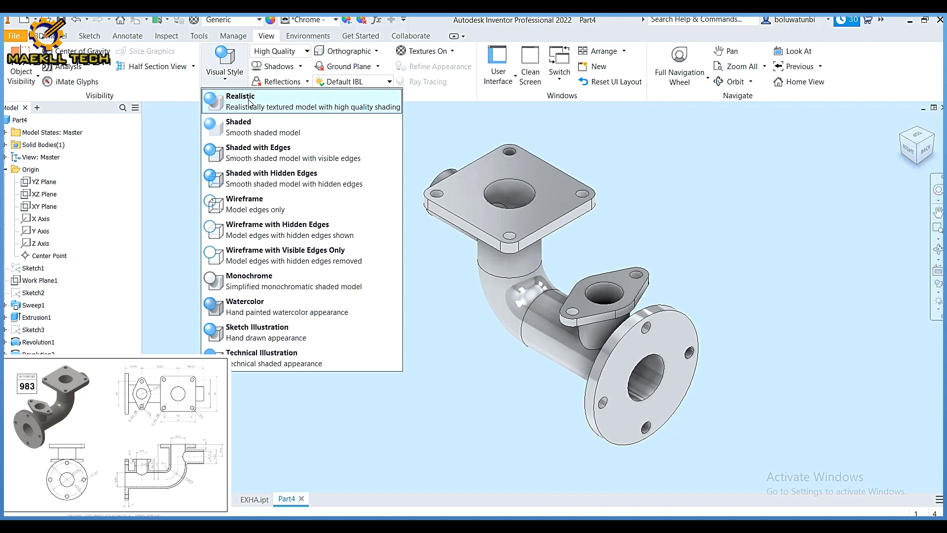
{"action": "left_click", "coordinate": [248, 102]}
Step: Examine the finished pipe elbow and its three flanges from all sides
{"action": "scroll", "coordinate": [647, 285], "scroll_direction": "up", "scroll_amount": 2}
{"action": "middle_click_drag", "start_coordinate": [647, 284], "coordinate": [527, 297]}
{"action": "scroll", "coordinate": [606, 288], "scroll_direction": "down", "scroll_amount": 2}
{"action": "scroll", "coordinate": [537, 295], "scroll_direction": "up", "scroll_amount": 1}
{"action": "left_click", "coordinate": [929, 140]}
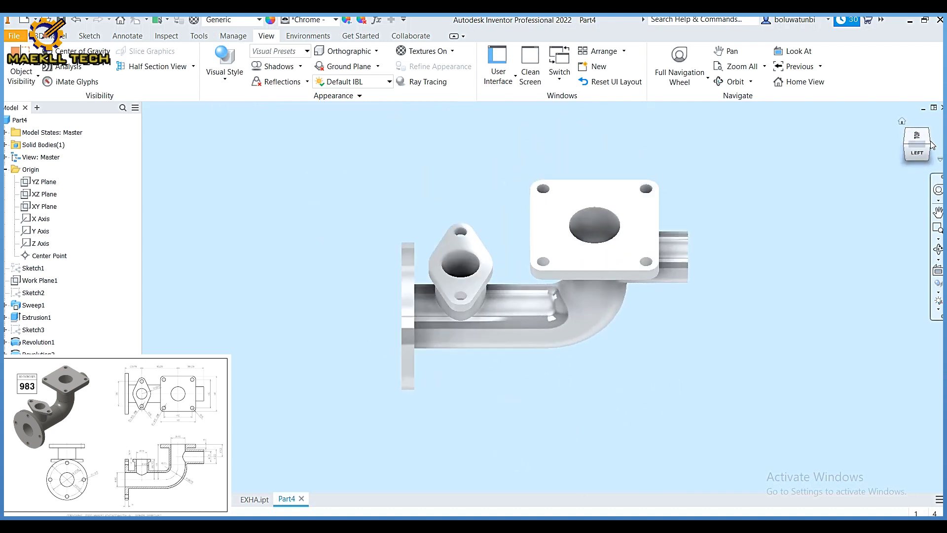
{"action": "left_click", "coordinate": [921, 159]}
{"action": "left_click", "coordinate": [907, 138]}
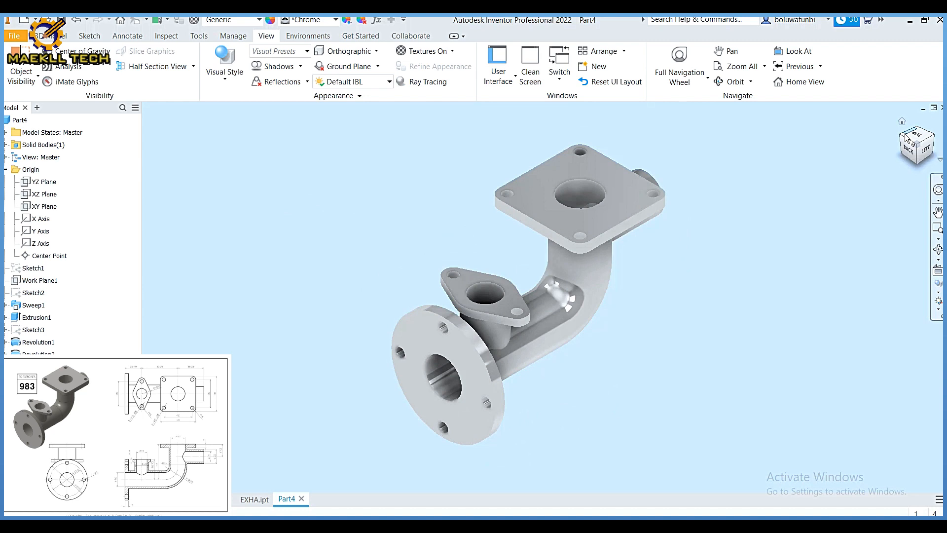
{"action": "left_click", "coordinate": [905, 139]}
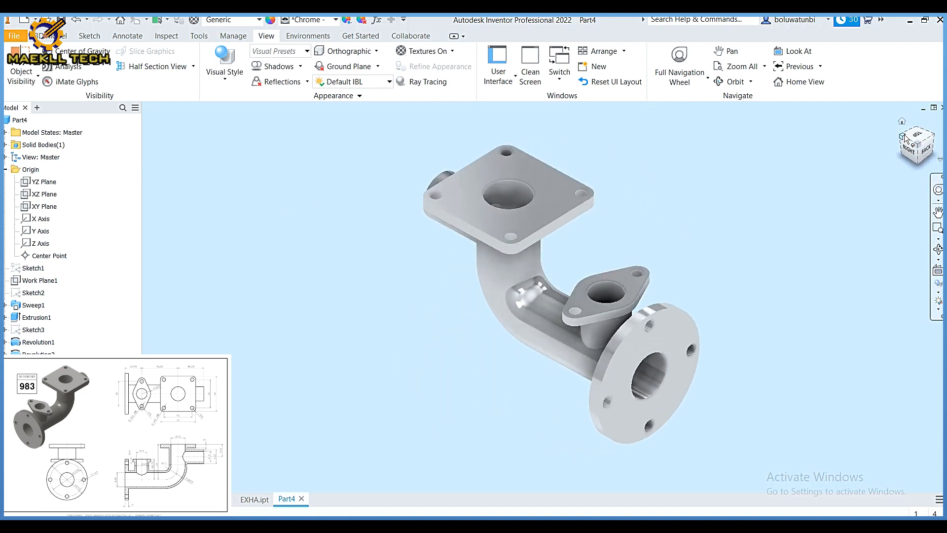
{"action": "left_click", "coordinate": [906, 140]}
{"action": "left_click", "coordinate": [906, 139]}
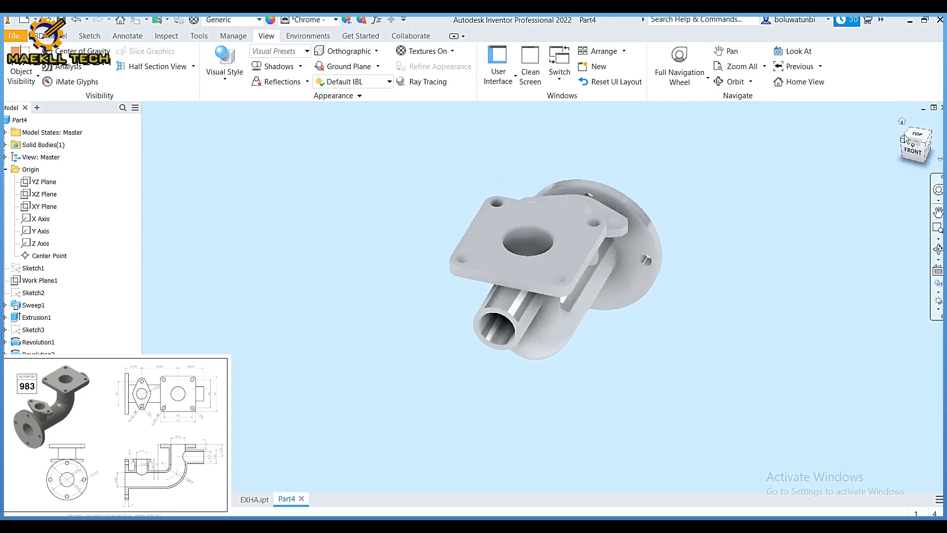
{"action": "left_click", "coordinate": [906, 139]}
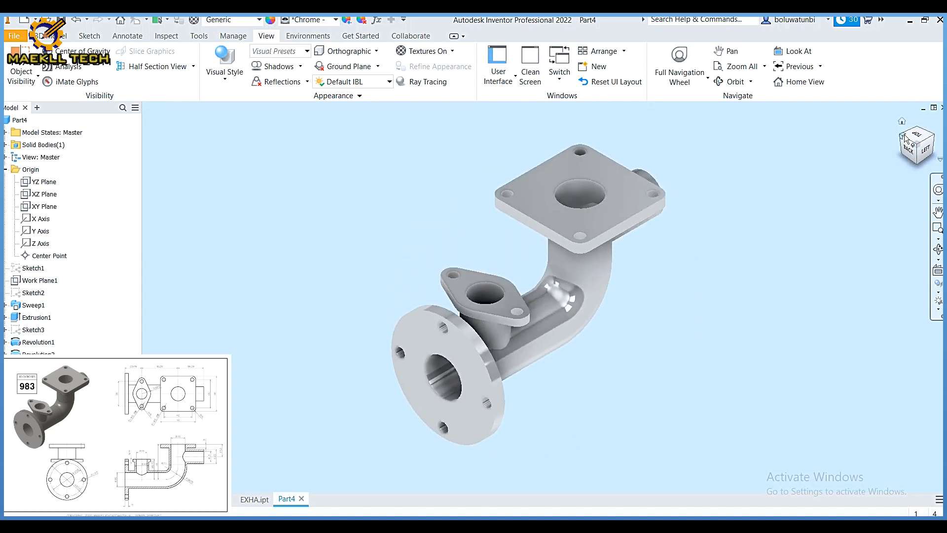
{"action": "left_click", "coordinate": [905, 139]}
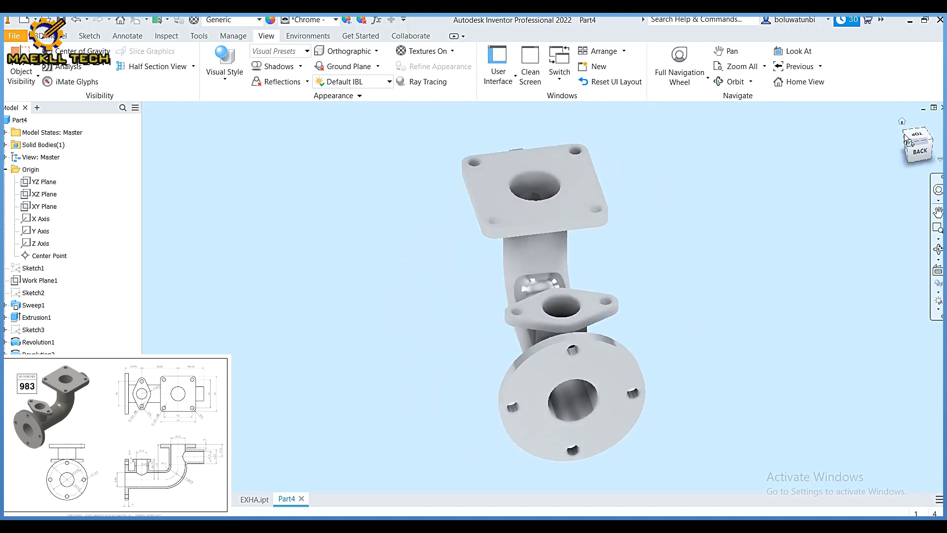
{"action": "left_click", "coordinate": [905, 139]}
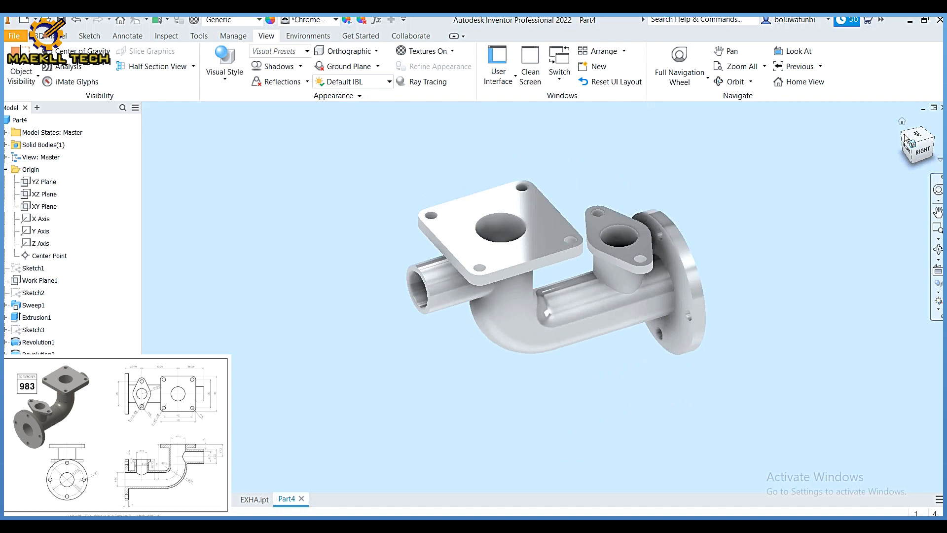
{"action": "left_click", "coordinate": [905, 139]}
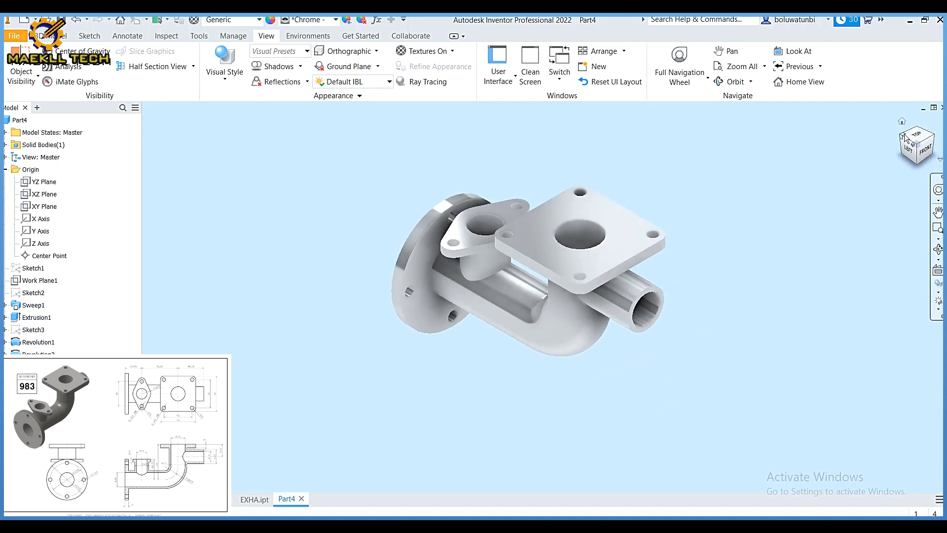
{"action": "left_click", "coordinate": [906, 139]}
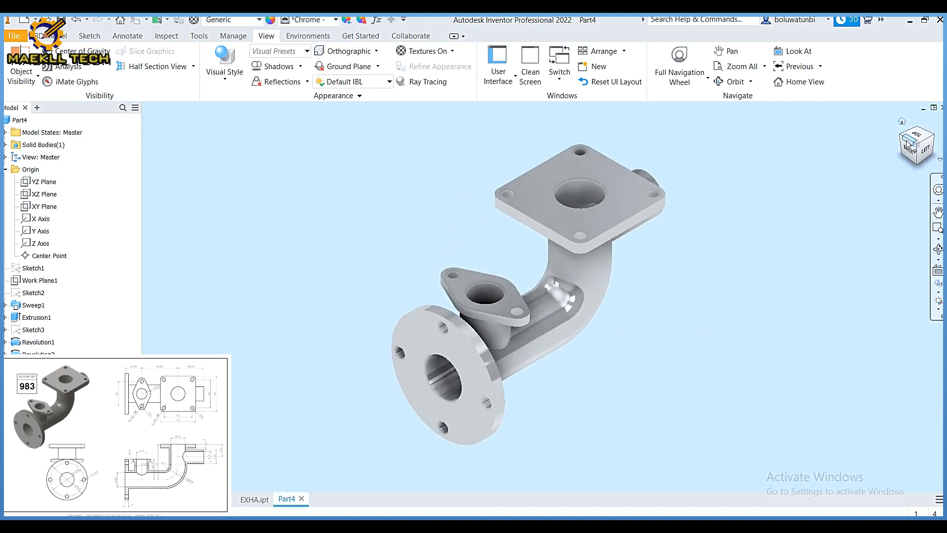